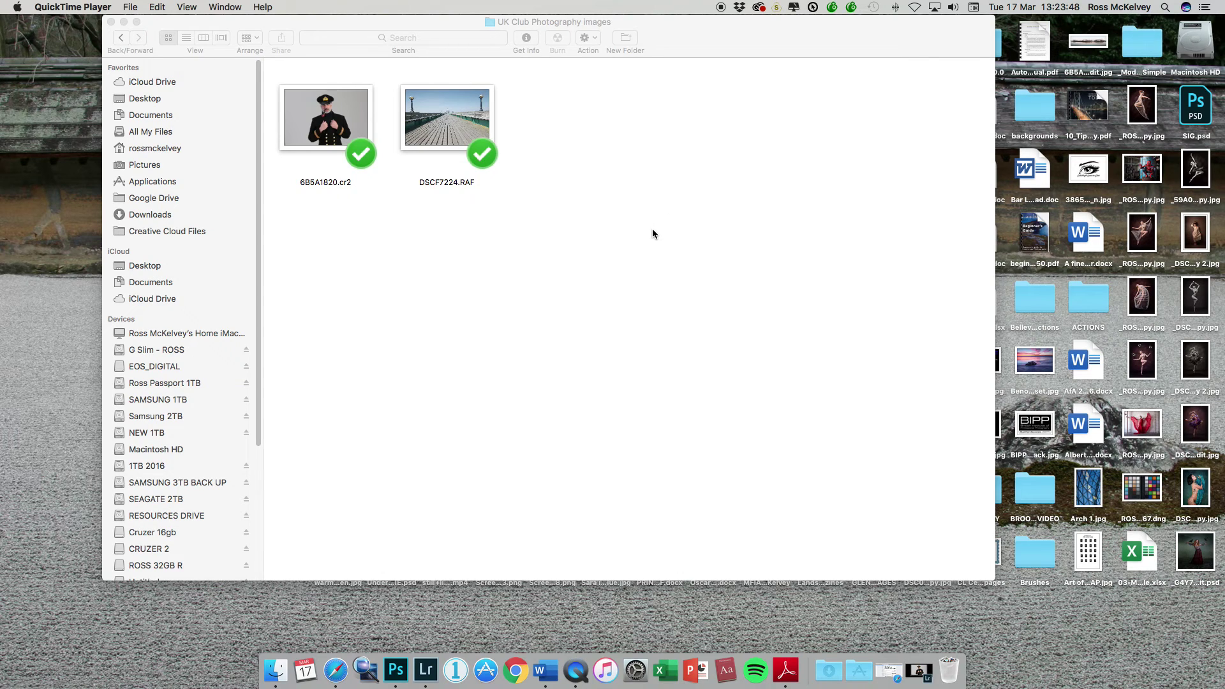
Step: Preview the raw photos 6B5A1820.cr2 and DSCF7224.RAF at large size, closing each preview
left_click(331, 133)
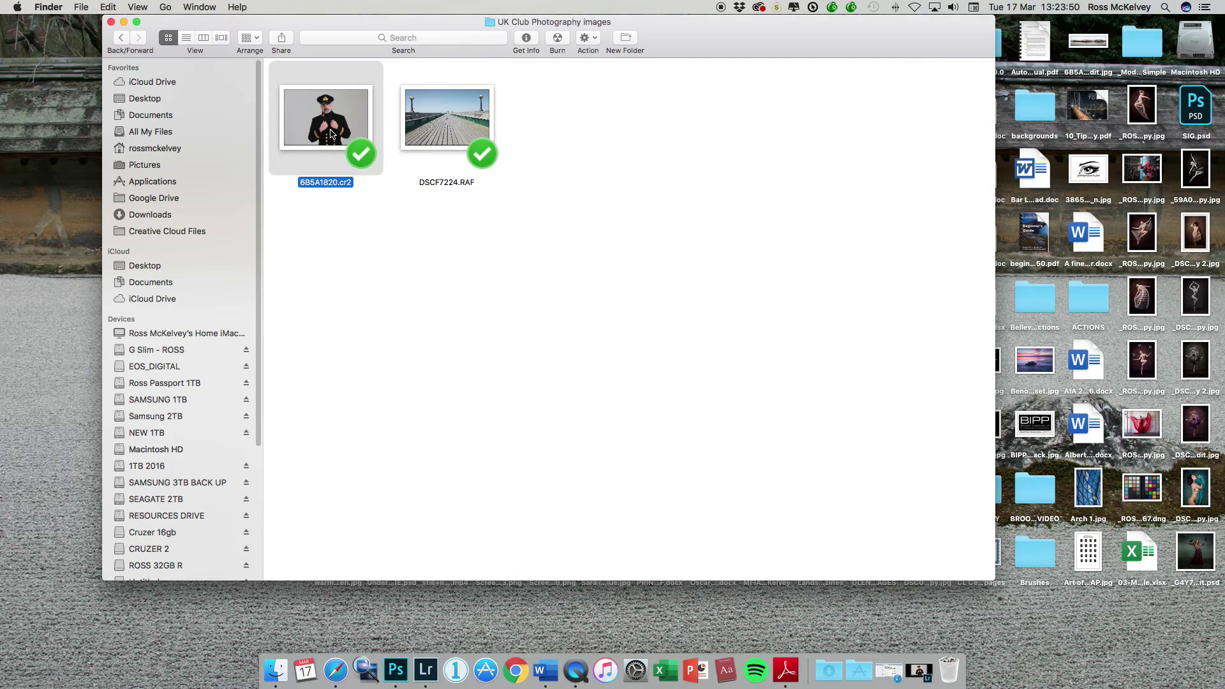
key("space")
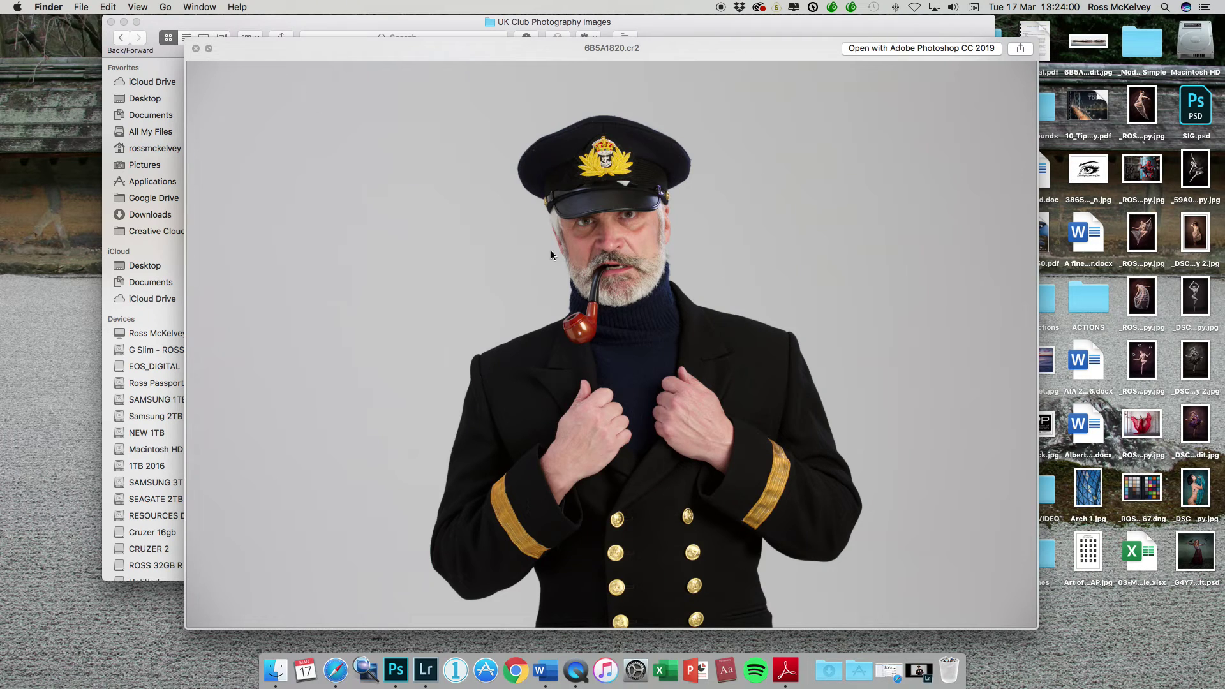
left_click(195, 49)
left_click(462, 142)
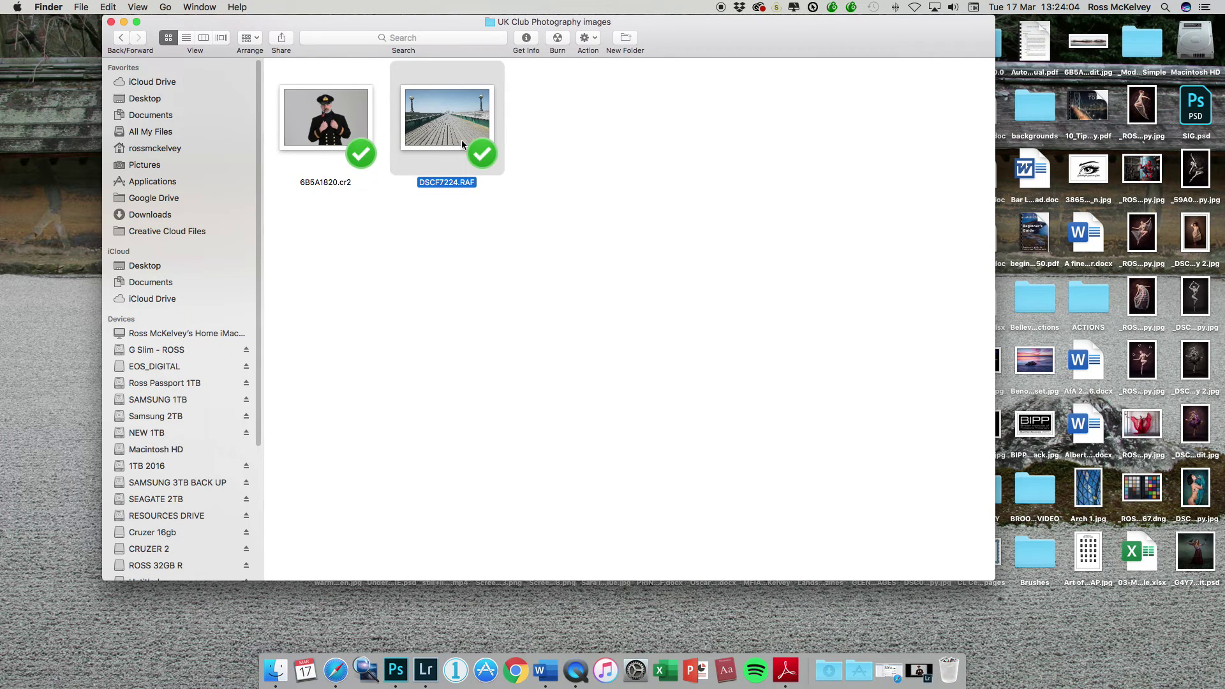
key("space")
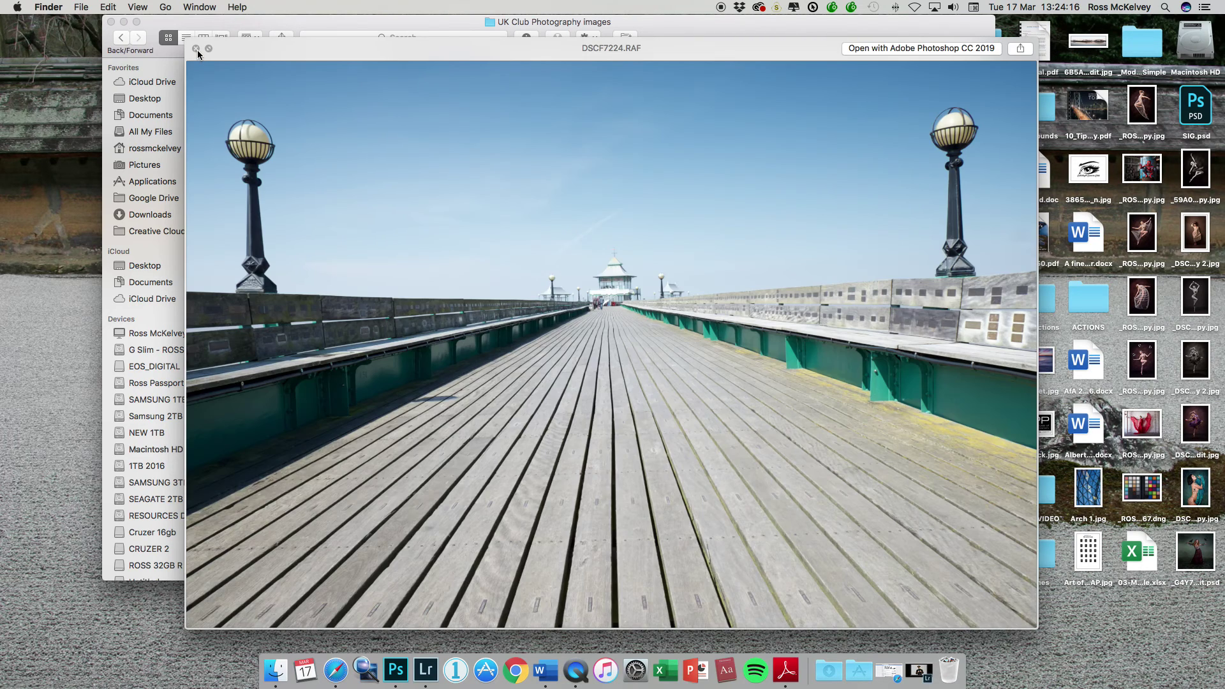
left_click(195, 48)
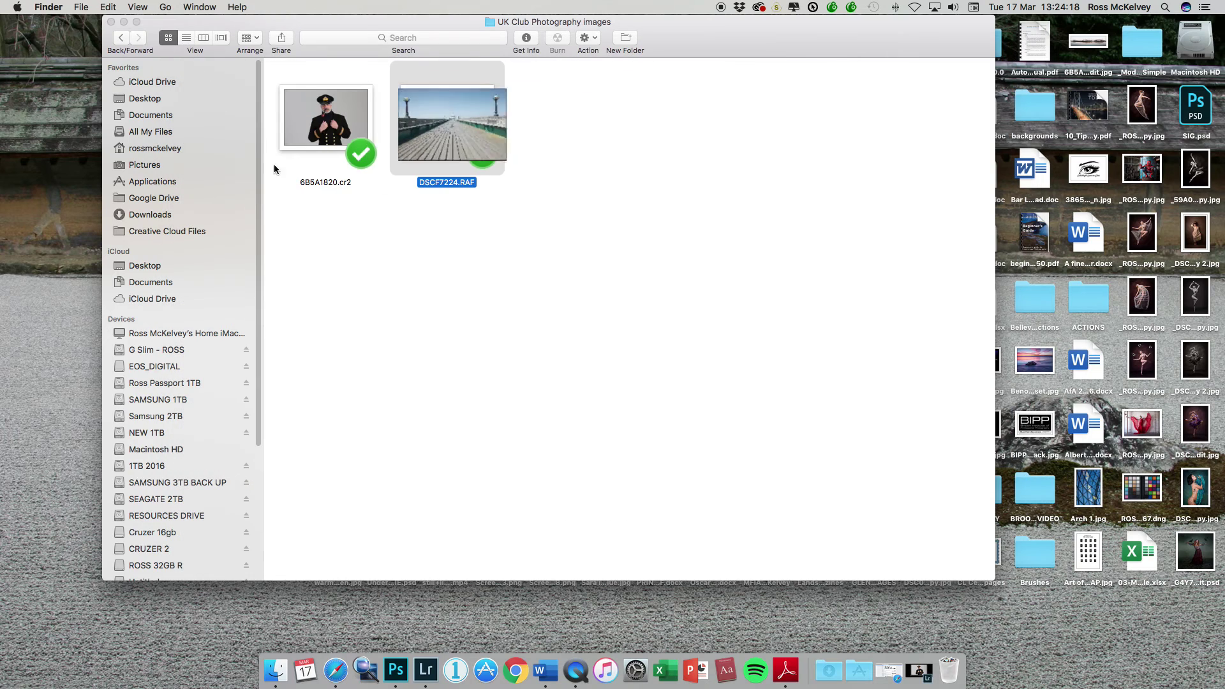
Step: Switch to Lightroom Classic and crop the sides of the 6B5A1820.CR2 portrait inward, rotating it to an angle of about 6.74
left_click(921, 664)
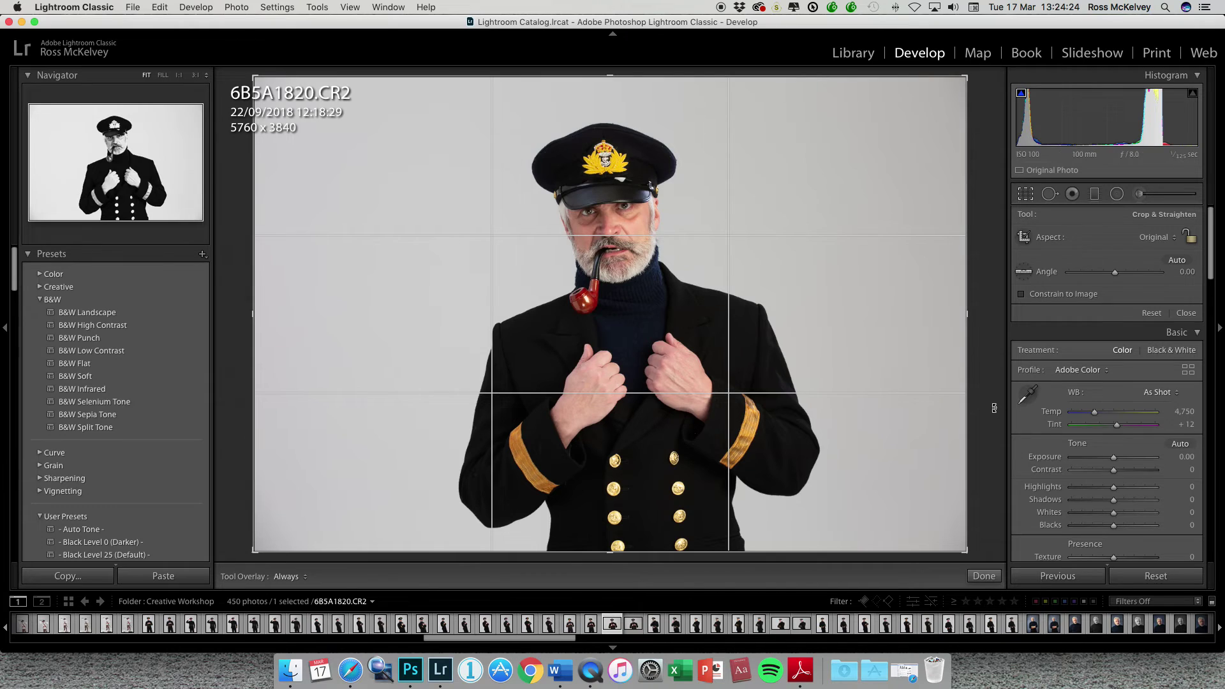
left_click(1026, 196)
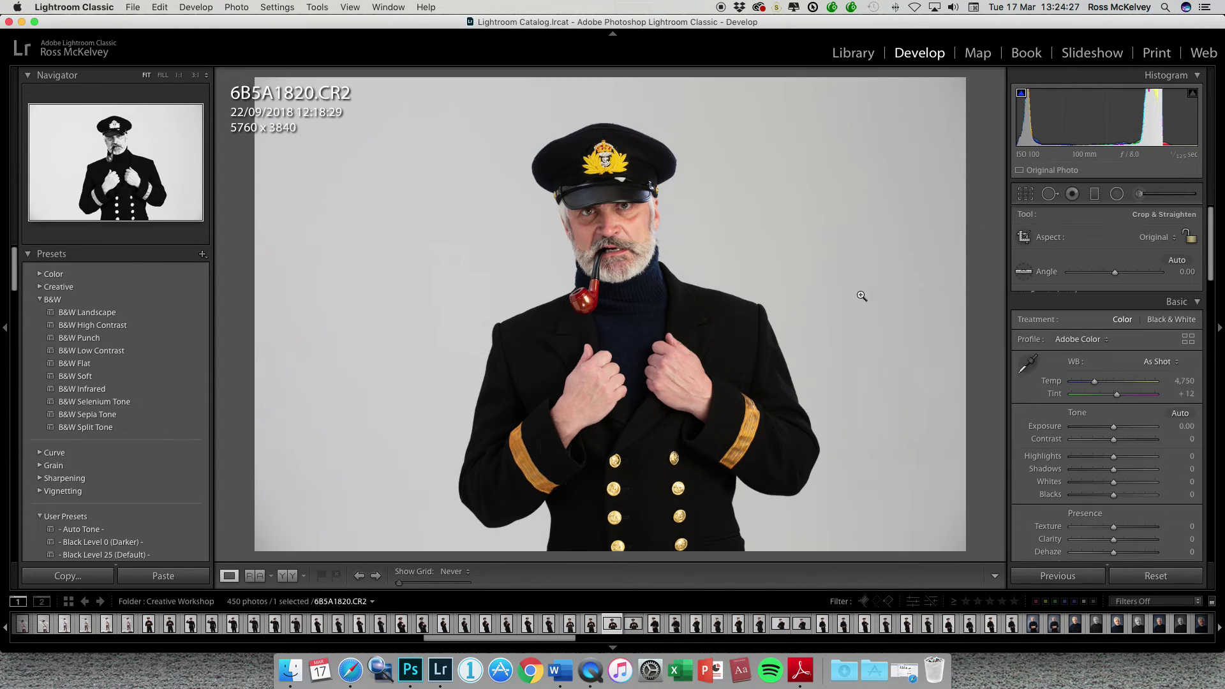
left_click(1026, 195)
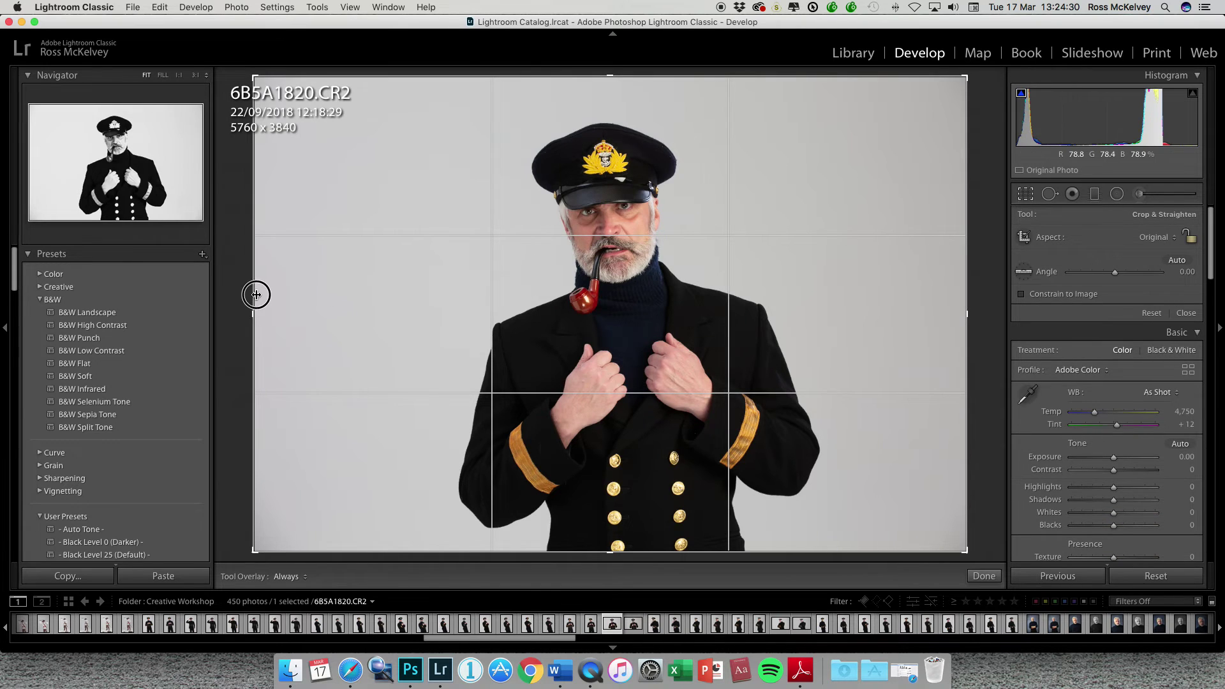
left_click_drag(255, 294, 301, 289)
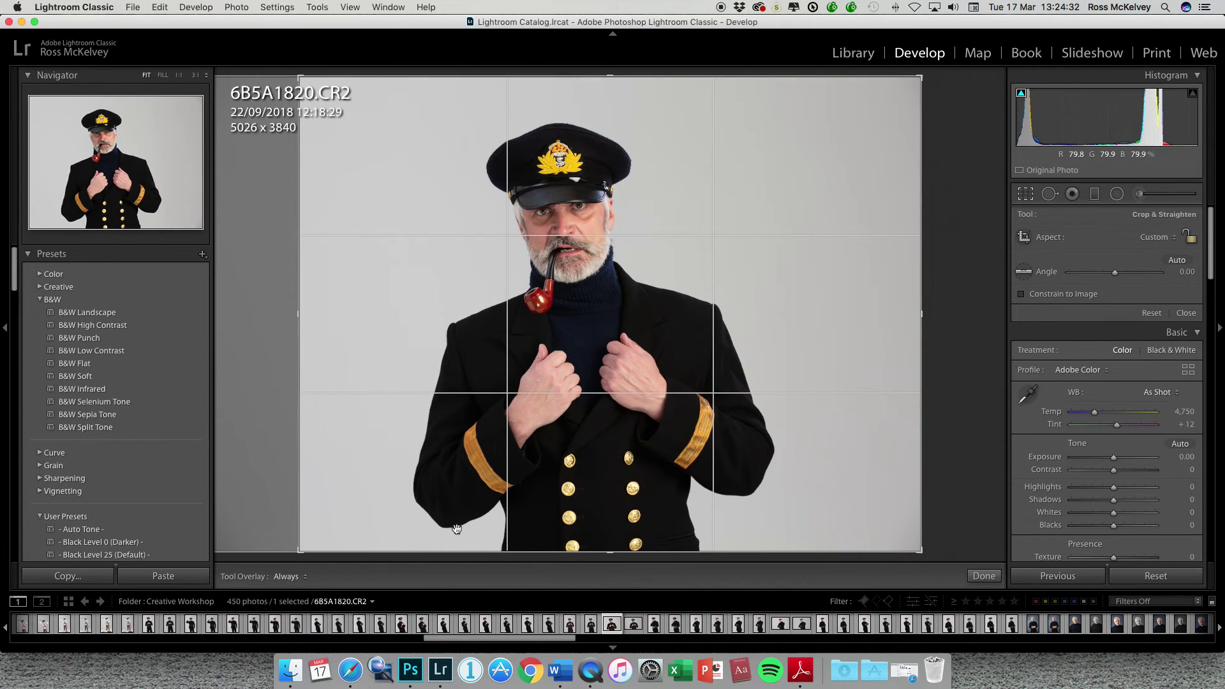
left_click_drag(951, 518, 933, 563)
left_click_drag(874, 328, 845, 329)
left_click_drag(366, 338, 373, 337)
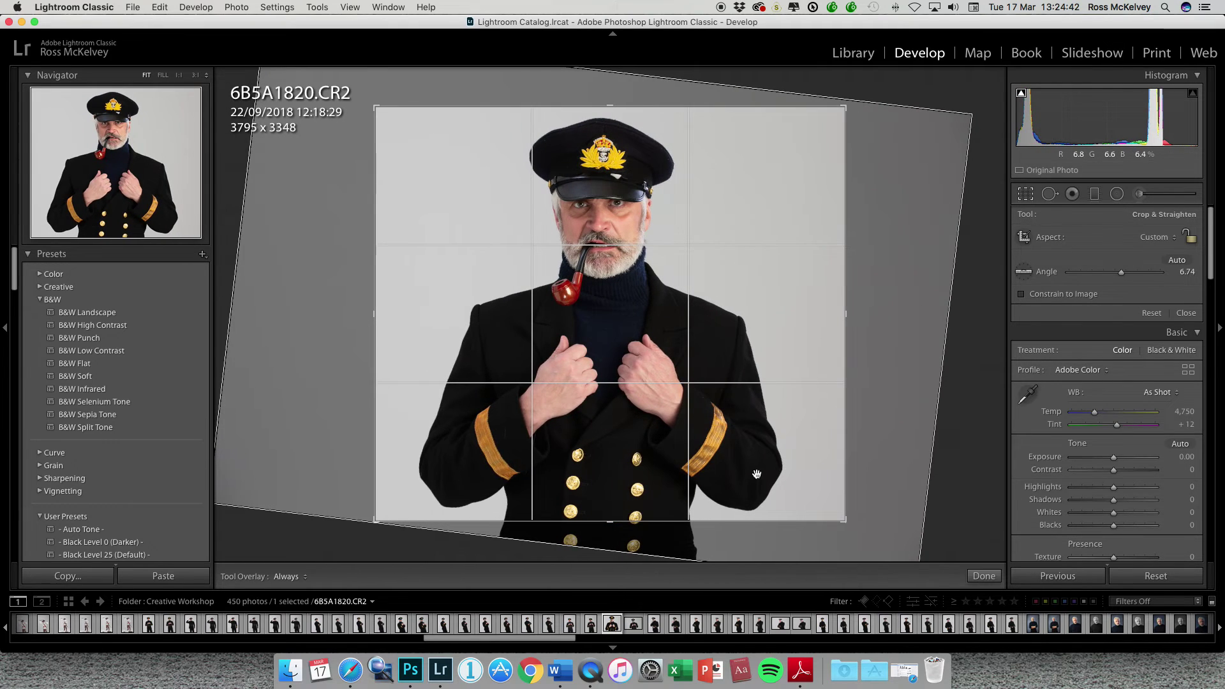
Step: Refine the portrait's crop to about 3752 x 3484 with an angle of about 5.31 and apply it
left_click_drag(785, 521, 786, 540)
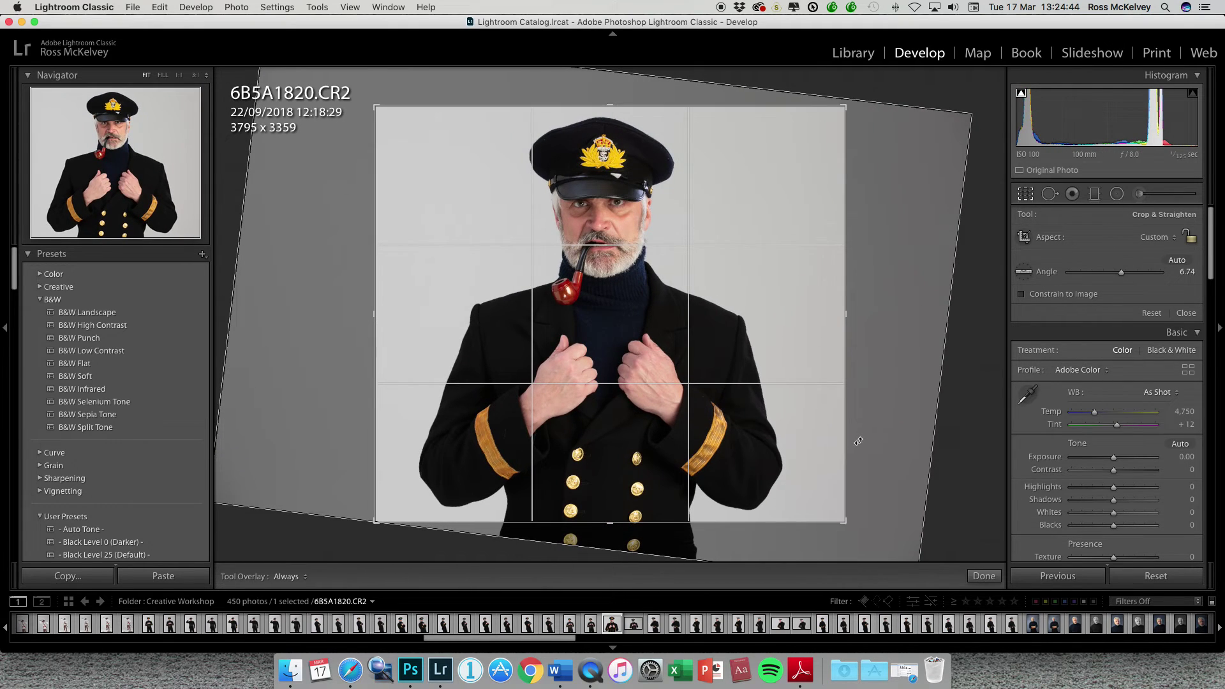
left_click_drag(846, 439, 843, 439)
mouse_move(872, 495)
left_mouse_down()
mouse_move(881, 484)
mouse_move(879, 505)
left_mouse_up()
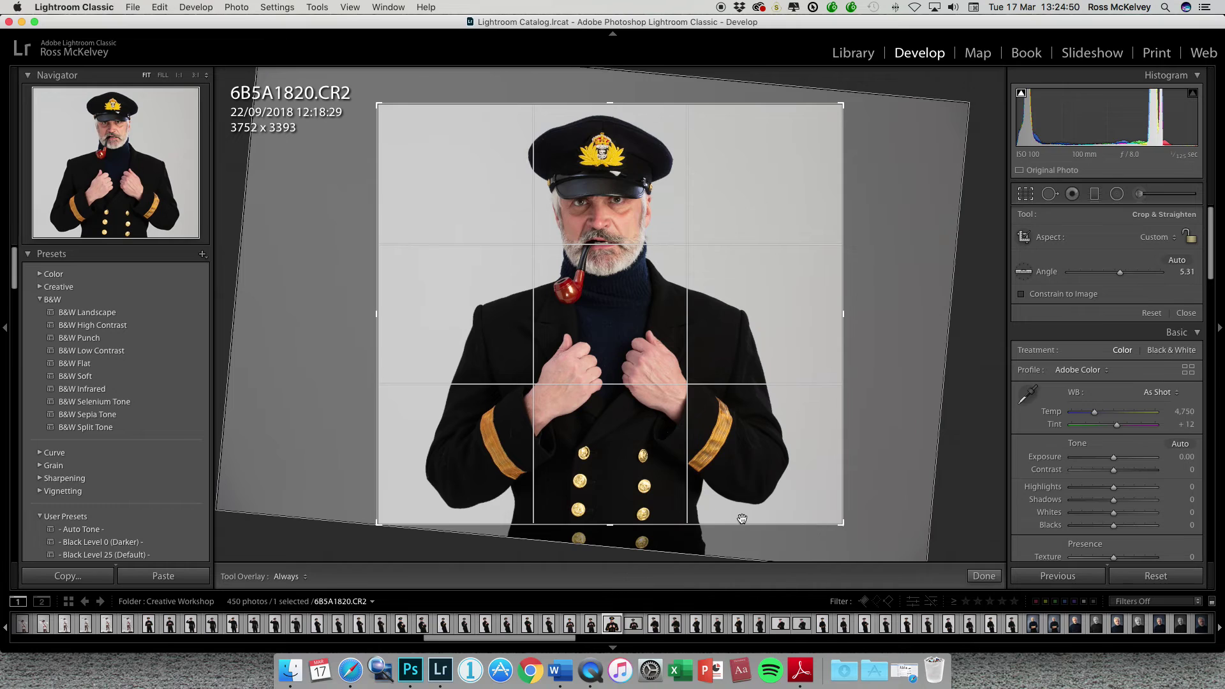
left_click_drag(742, 524, 738, 530)
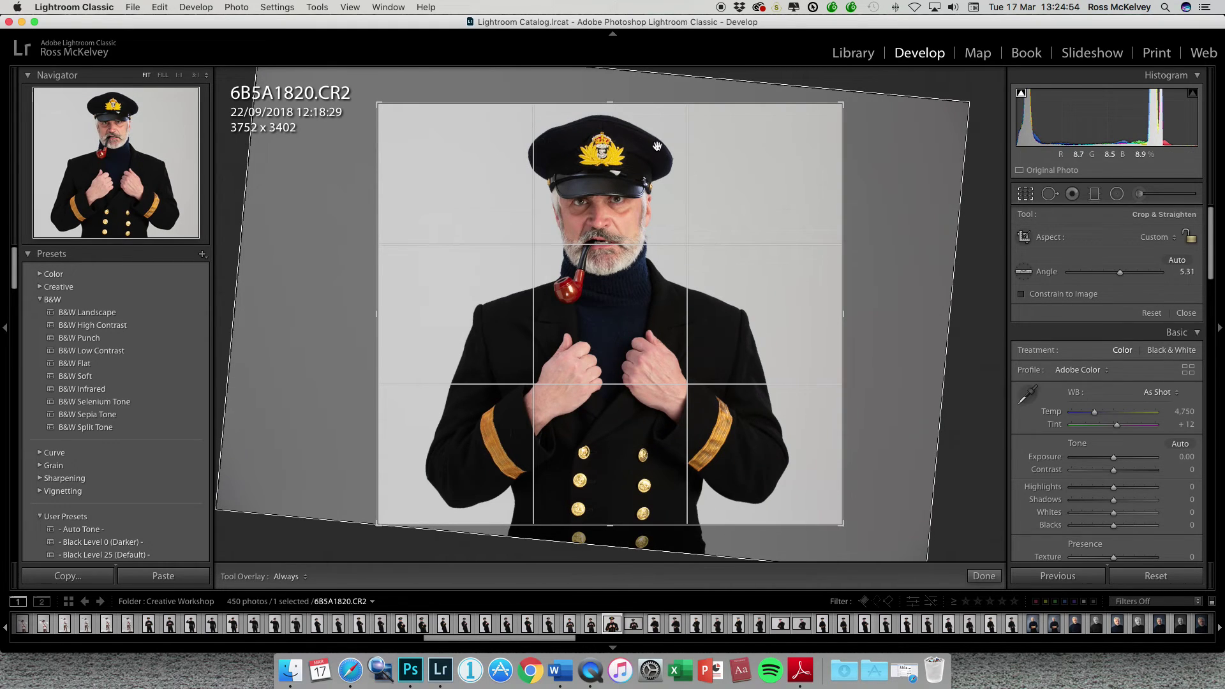
left_click_drag(651, 104, 650, 100)
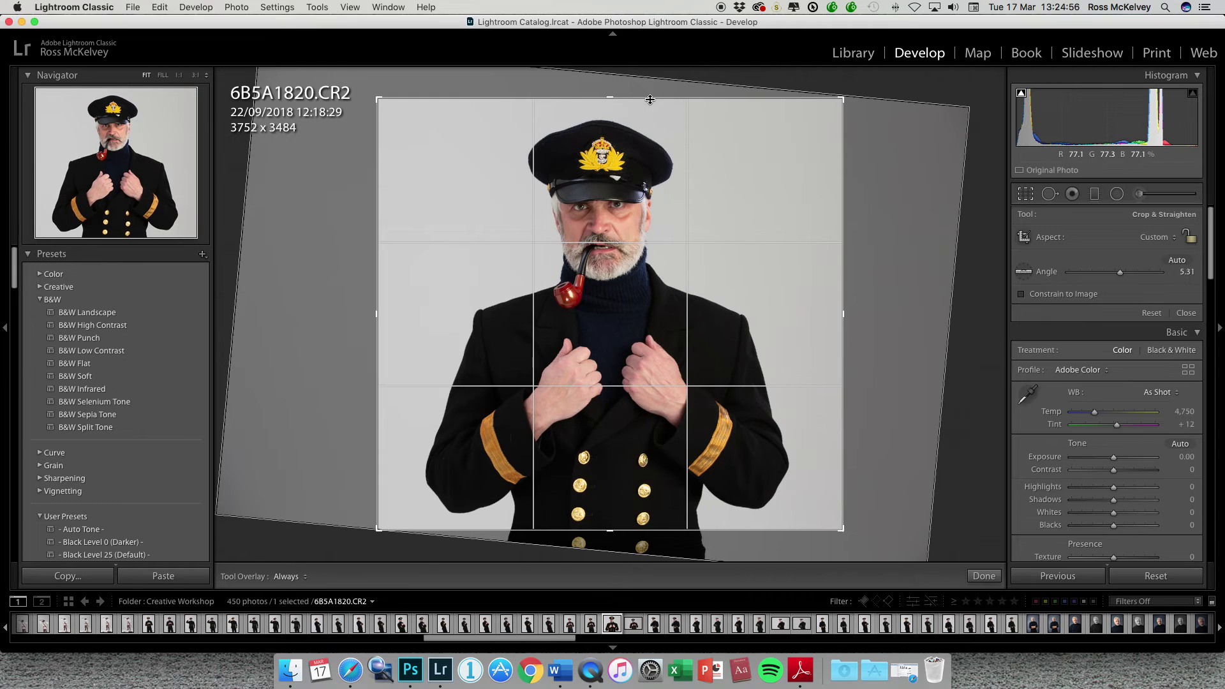
key("Return")
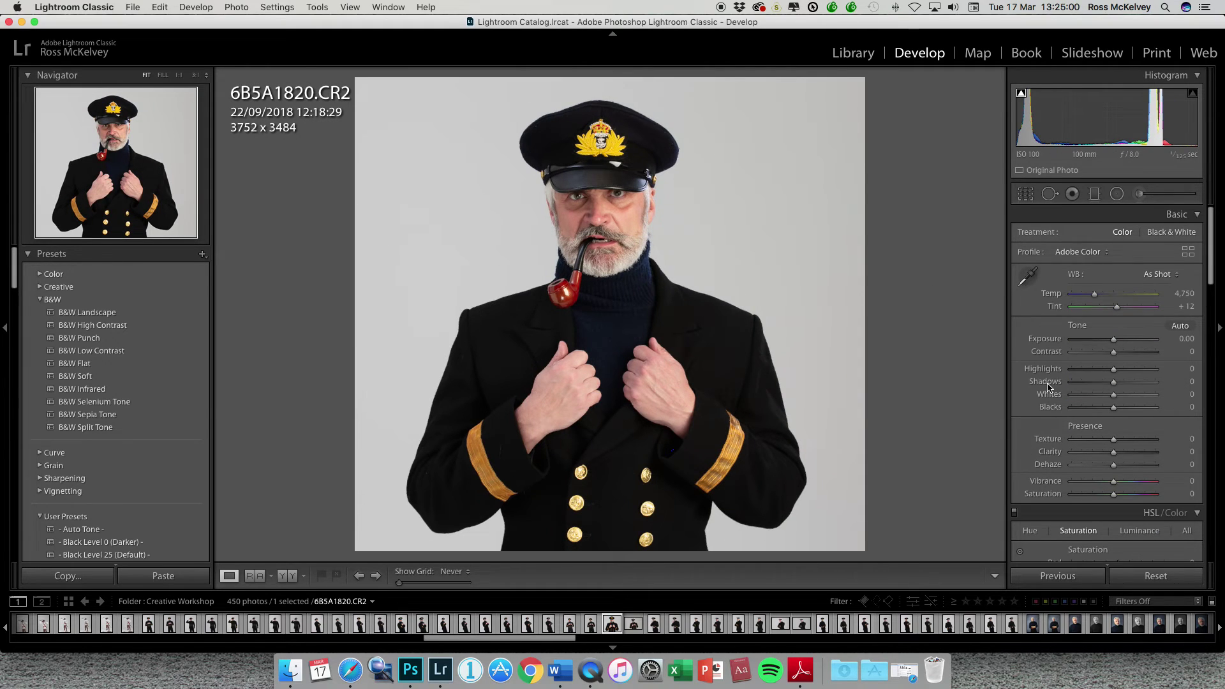
Step: Try the portrait's Shadows at −50, reset the value, and raise Shadows to +30
mouse_move(1114, 381)
left_mouse_down()
mouse_move(1197, 380)
mouse_move(1091, 382)
left_mouse_up()
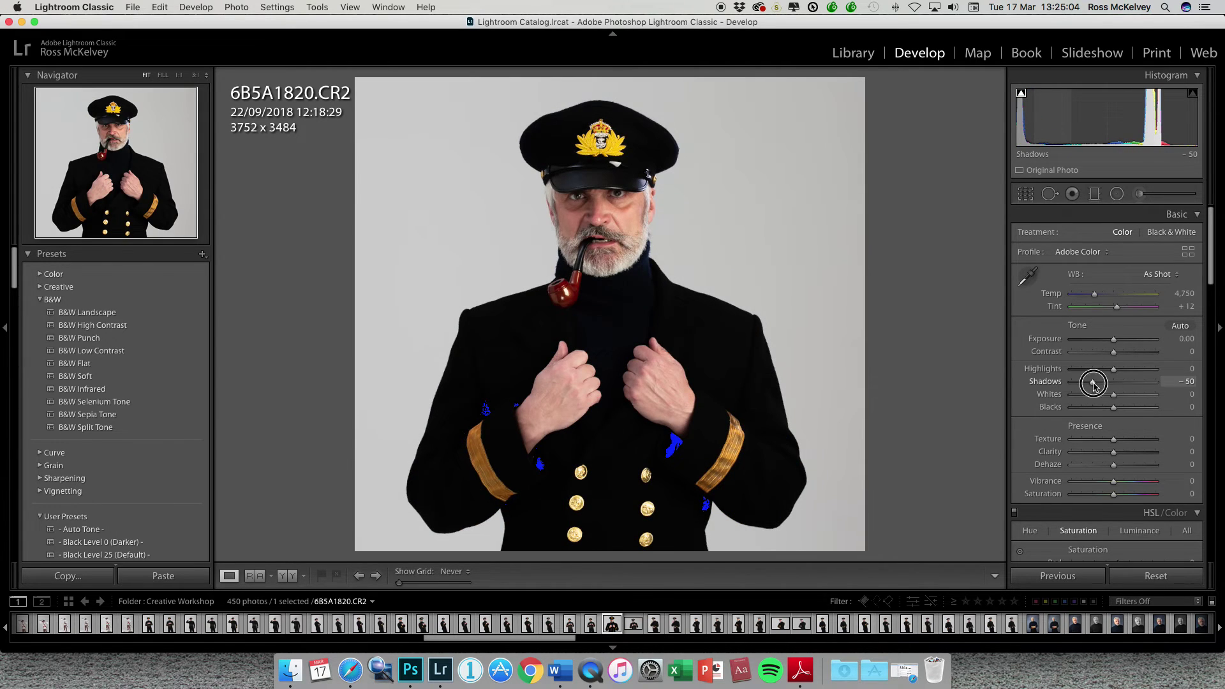
double_click(1093, 386)
left_click(1053, 384)
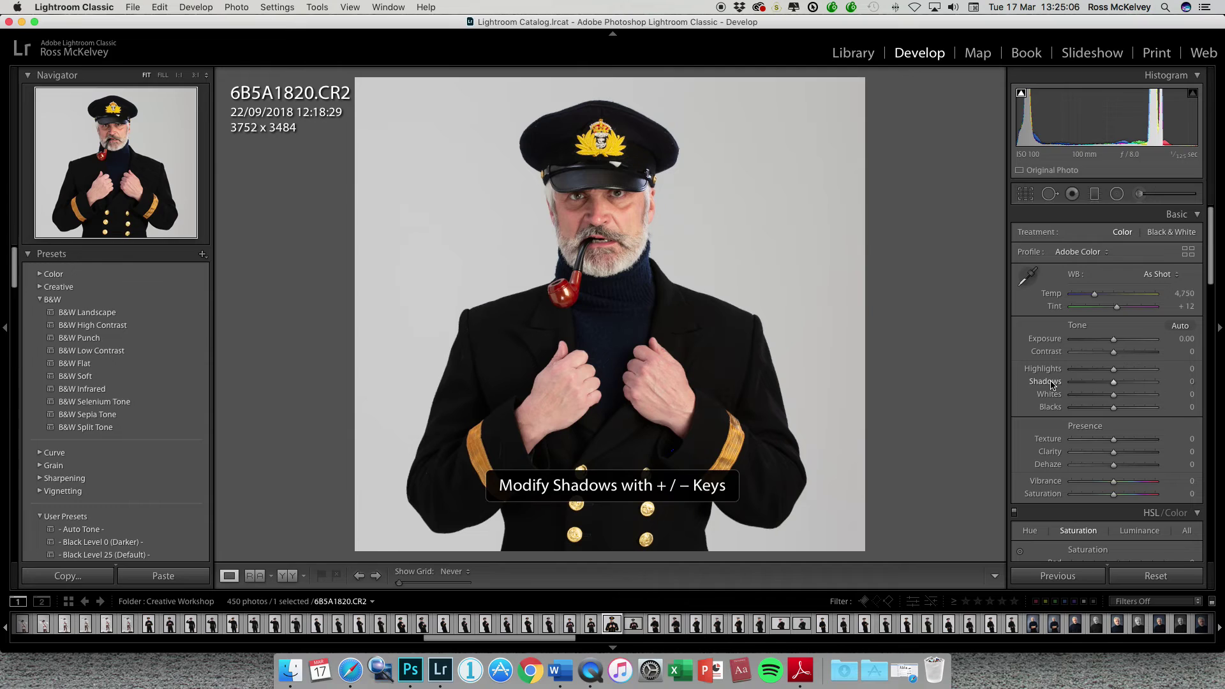
key("equal")
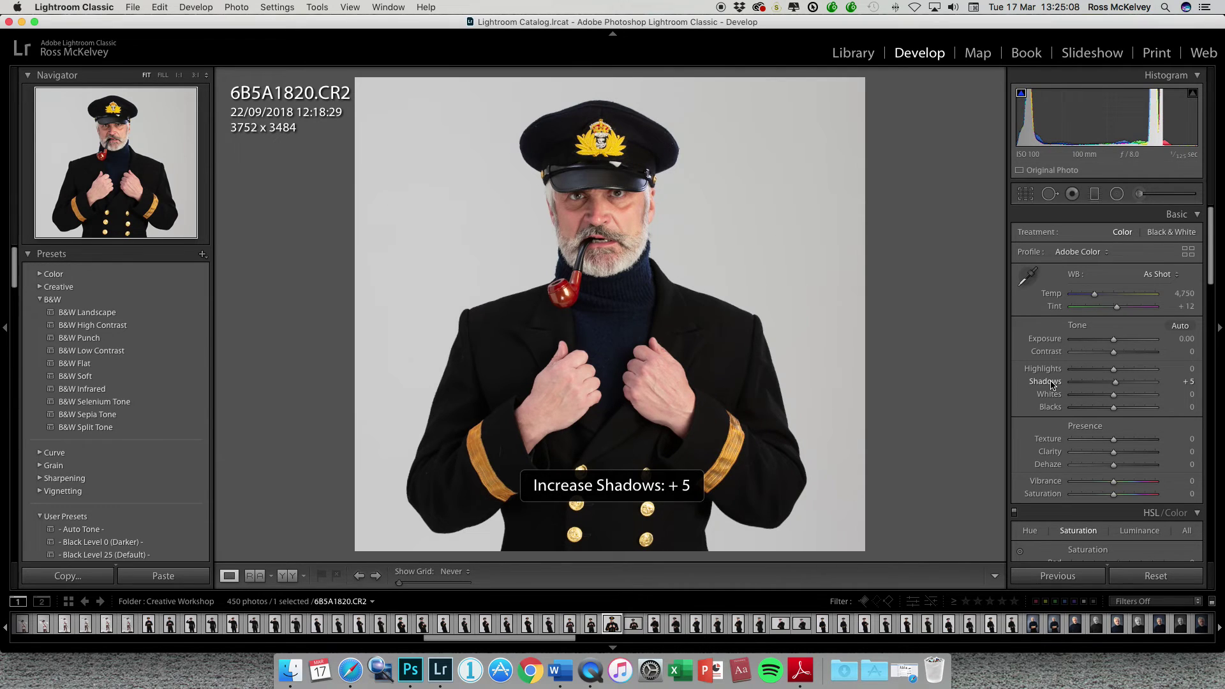
key("equal")
key("equal")
key("equal")
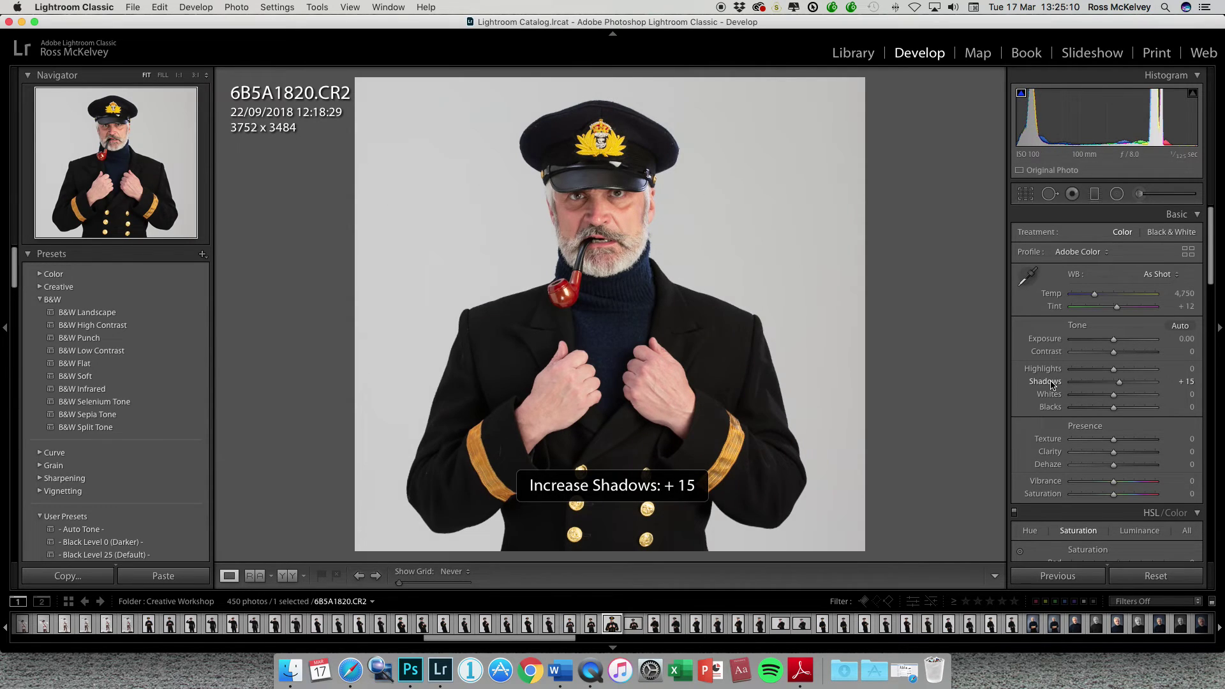
key("equal")
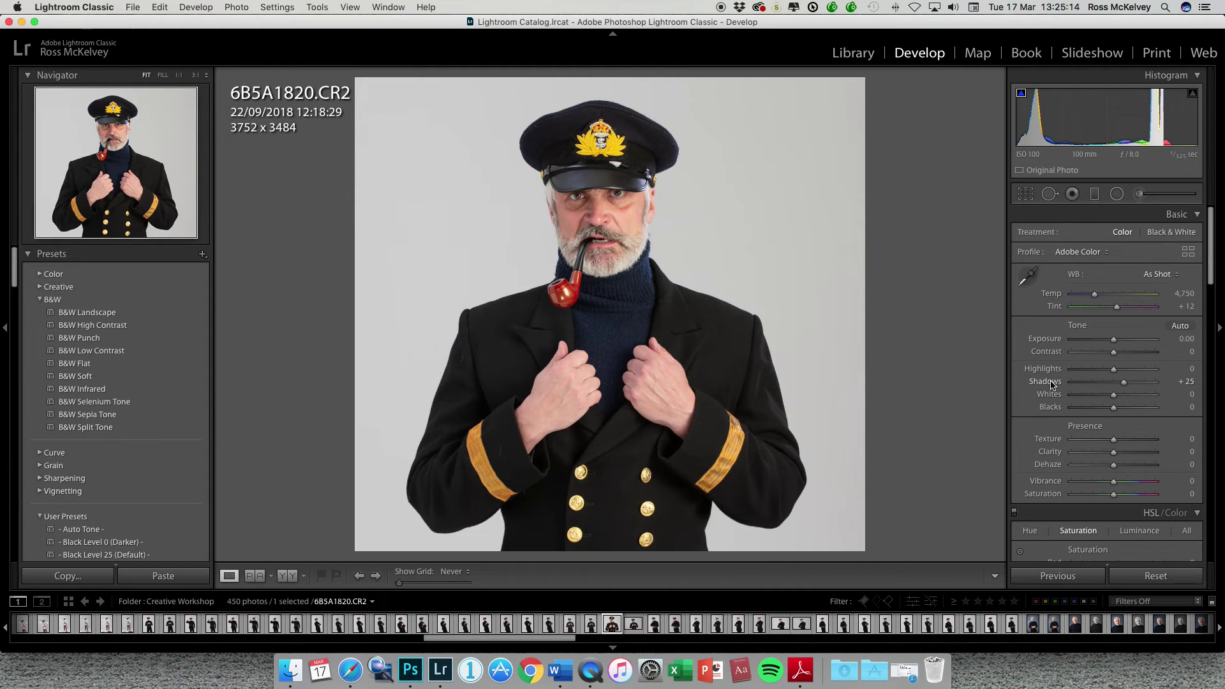
key("equal")
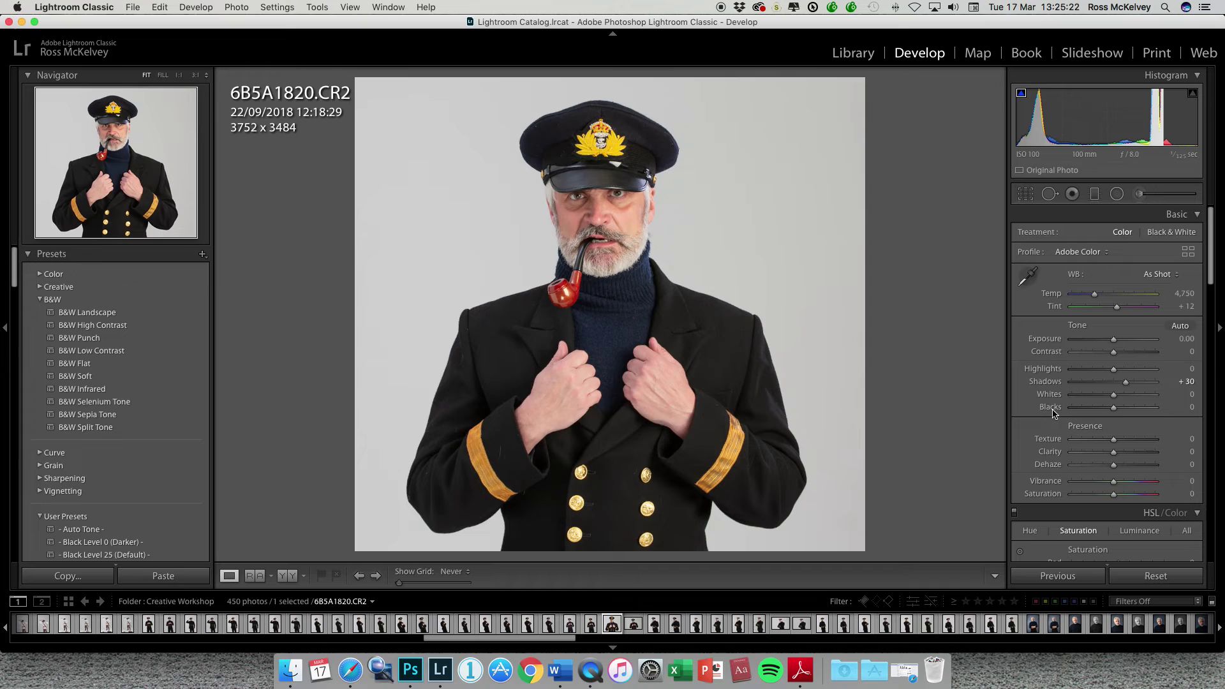
Step: Turn on the highlight clipping warning and raise the portrait's Blacks to +15
mouse_move(1054, 412)
left_click(1192, 94)
key("equal")
key("equal")
key("equal")
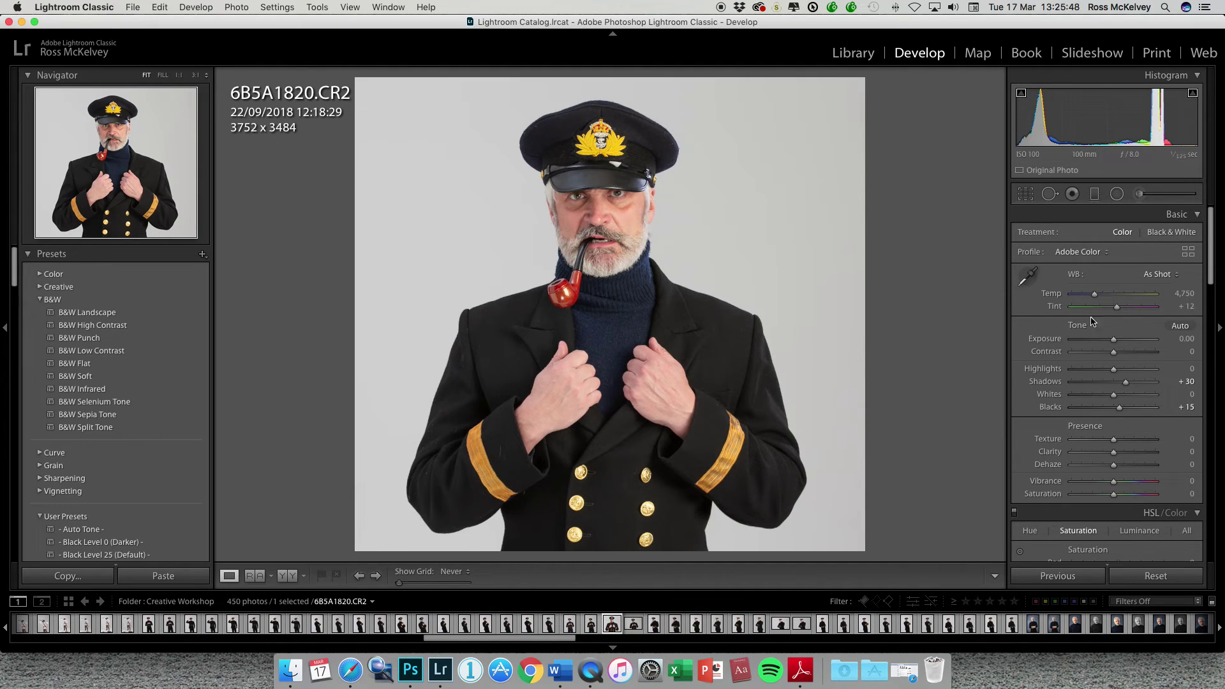
Step: Send the adjusted portrait from Lightroom to Adobe Photoshop CC 2019 for editing
left_click(233, 8)
mouse_move(319, 74)
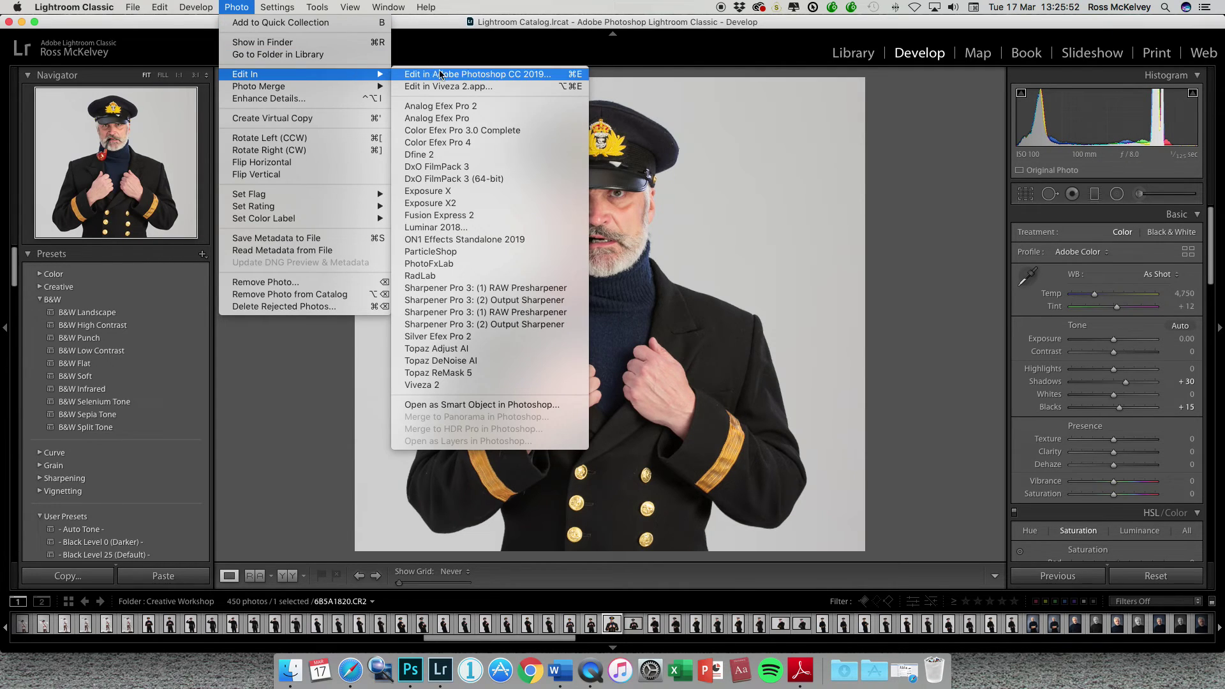
left_click(541, 75)
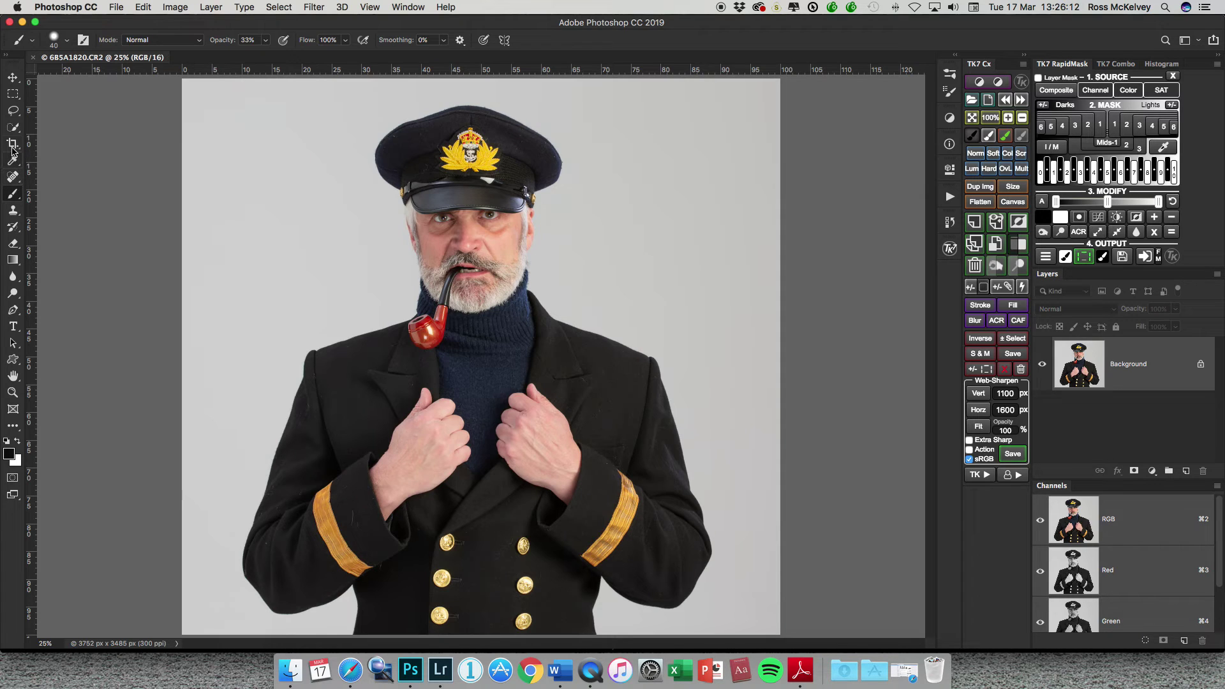
Step: Activate the Quick Selection Tool and select the man automatically with Select Subject
left_click(13, 128)
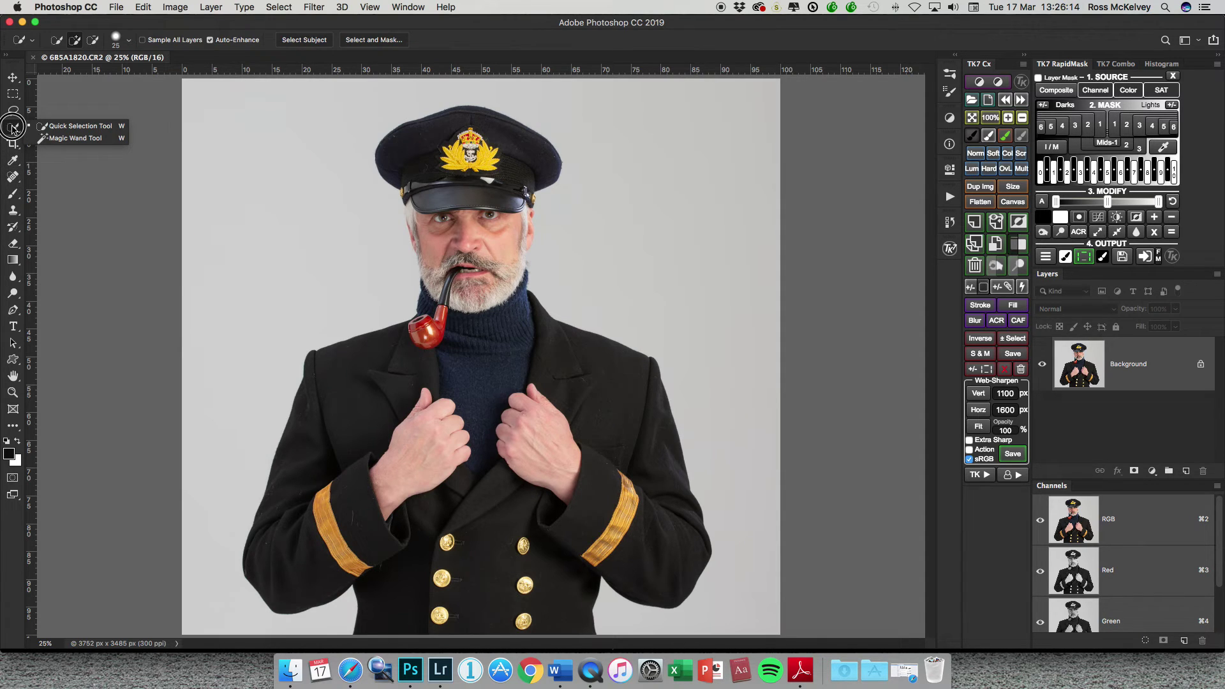
left_click(61, 126)
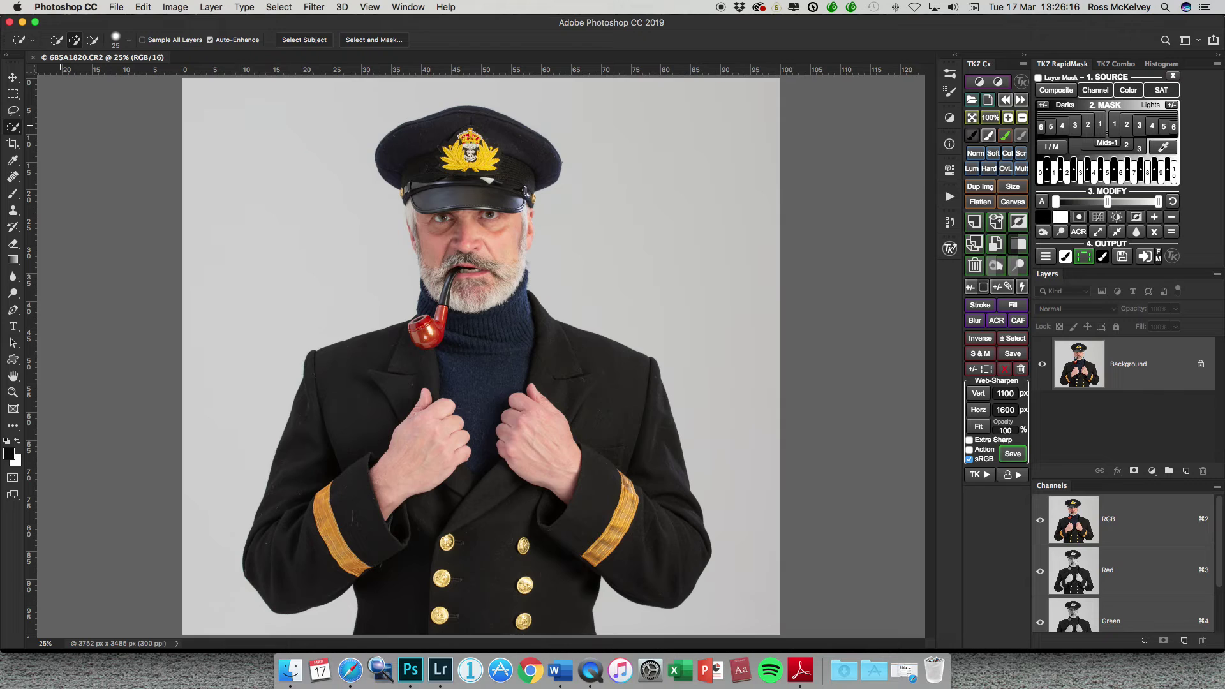
left_click(308, 40)
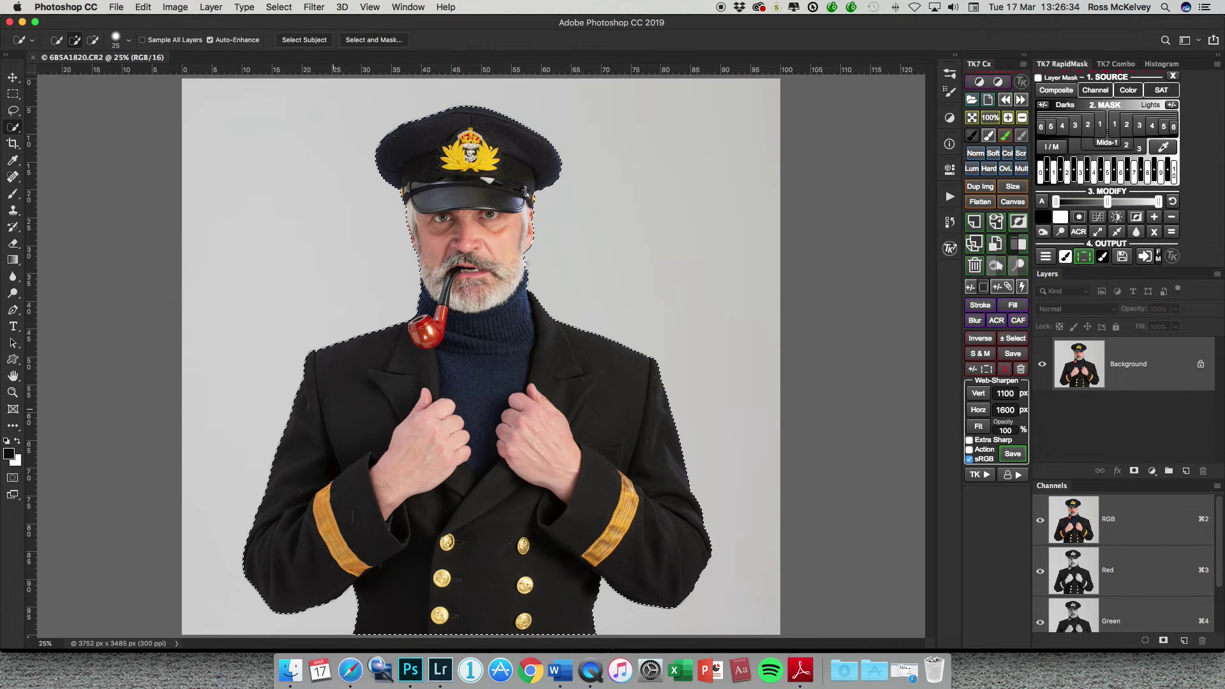
Step: Examine the selection edge at 100% around the man's face, cap, shoulders, sleeves and lower jacket
double_click(12, 392)
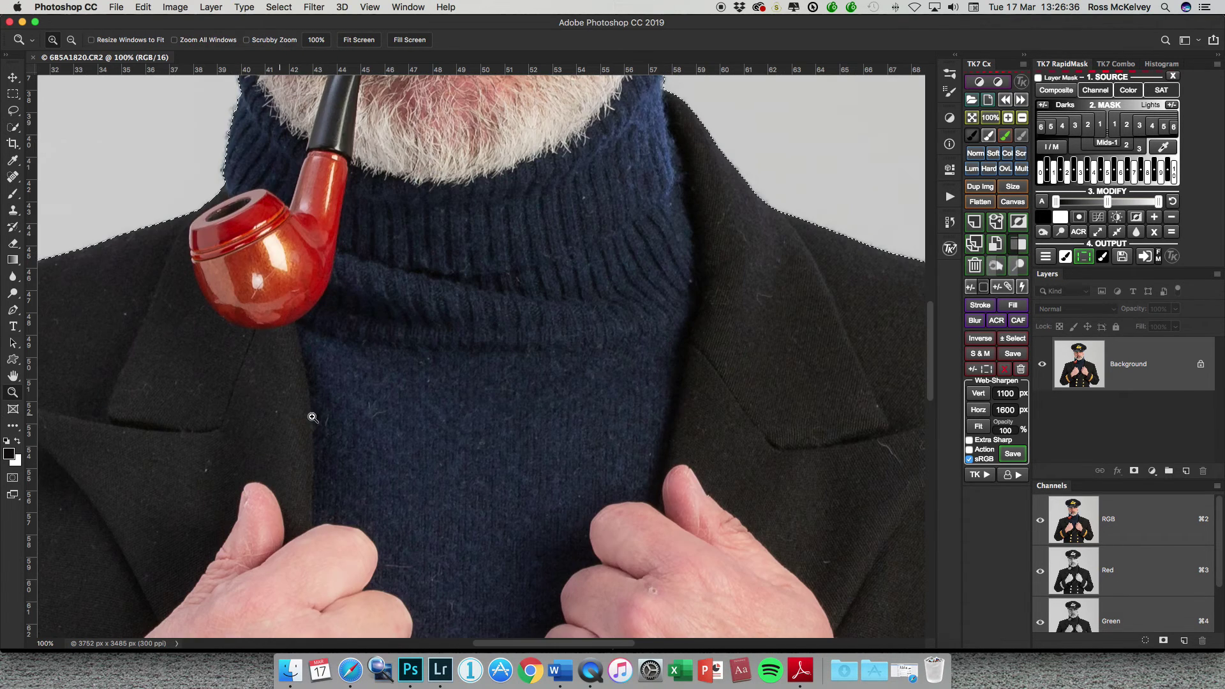
scroll(312, 418, "up", 10)
scroll(312, 417, "left", 5)
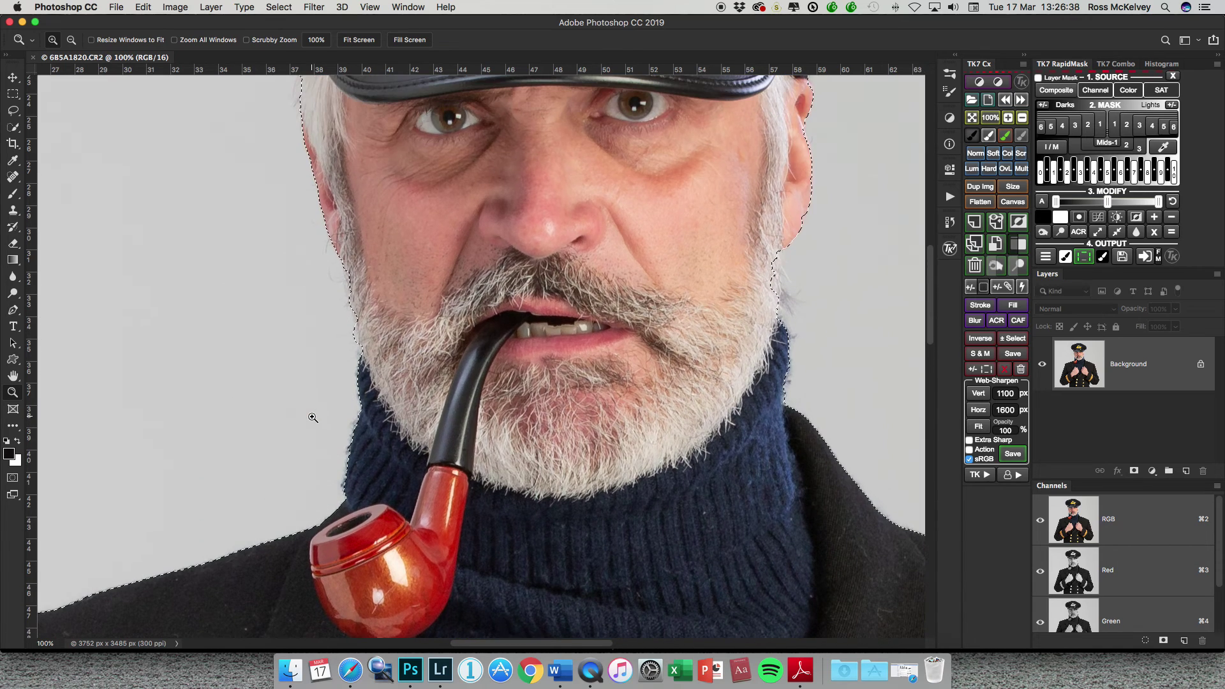
scroll(313, 418, "up", 8)
scroll(313, 418, "right", 1)
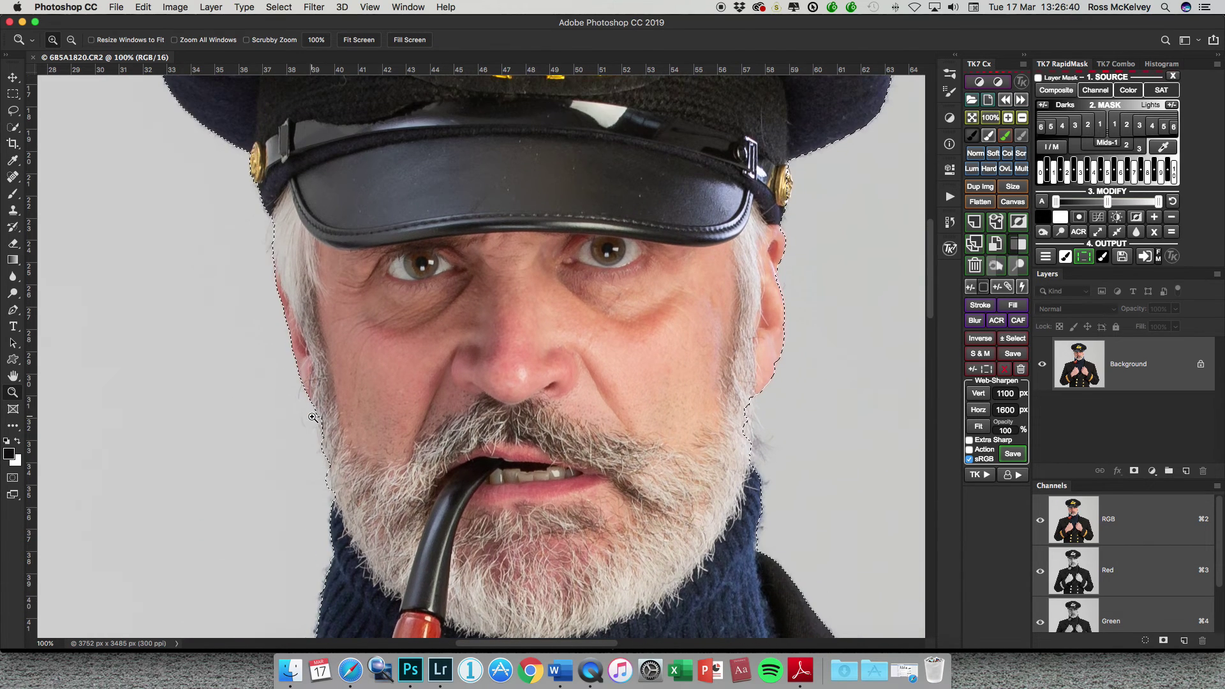
scroll(312, 417, "up", 5)
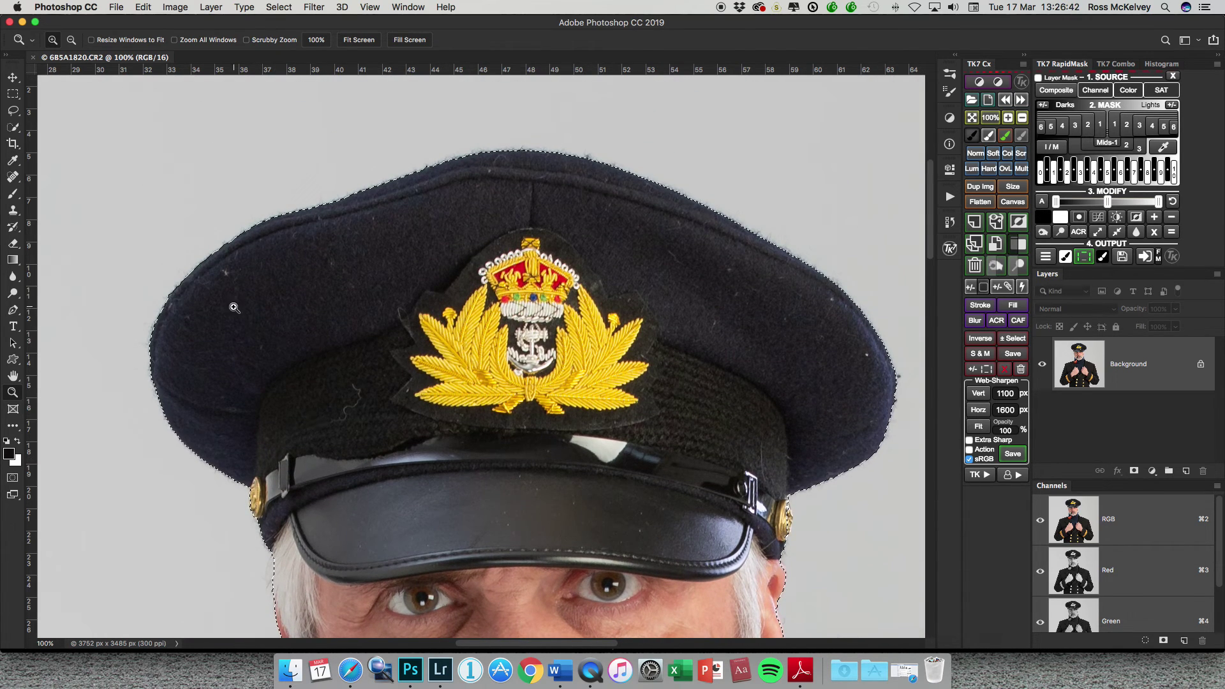
scroll(738, 332, "down", 4)
scroll(738, 332, "right", 5)
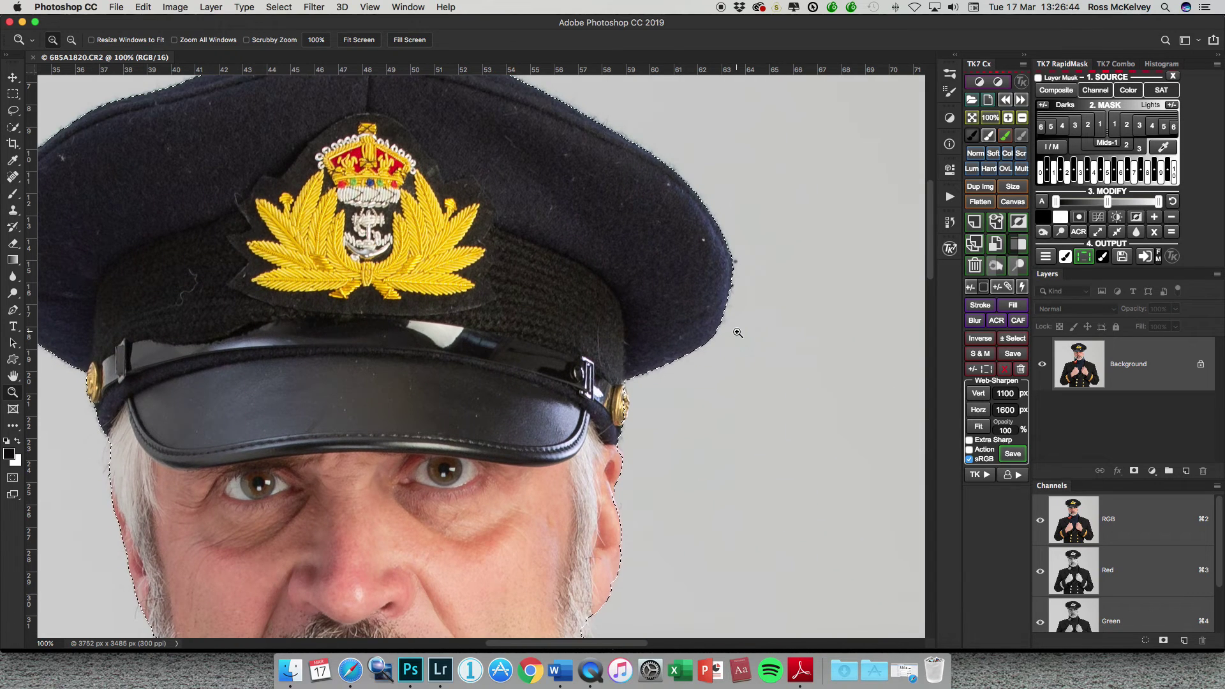
scroll(737, 332, "down", 2)
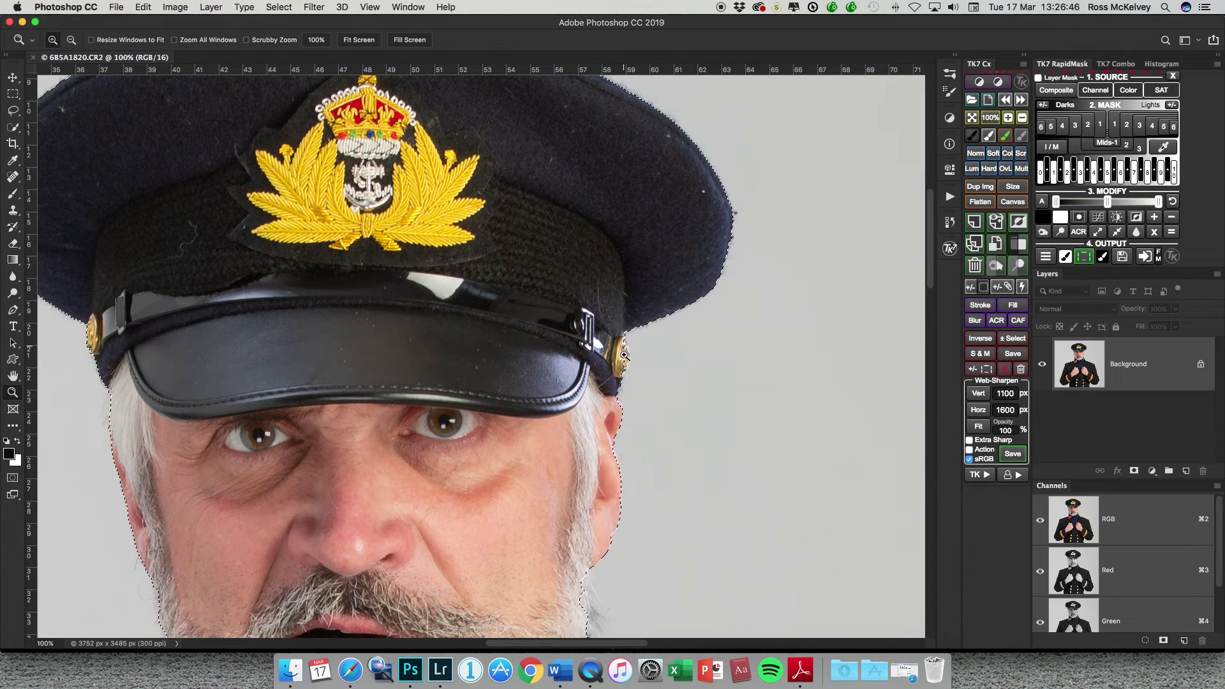
scroll(629, 376, "down", 8)
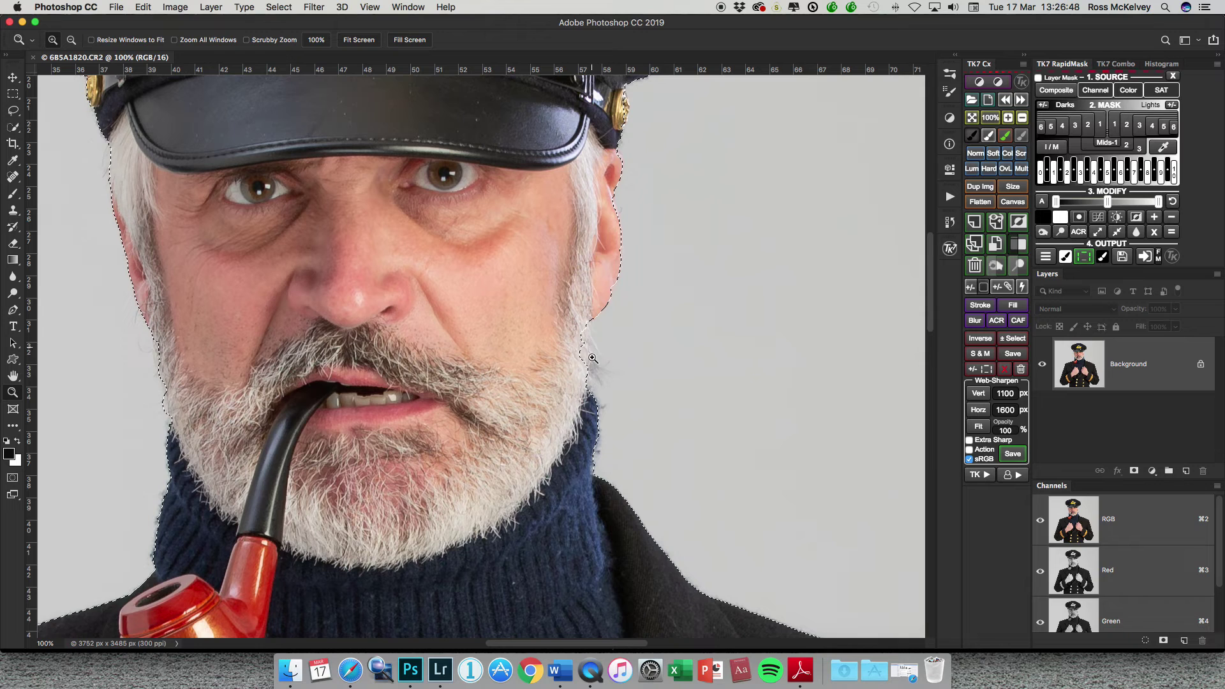
scroll(592, 374, "down", 10)
scroll(592, 375, "right", 5)
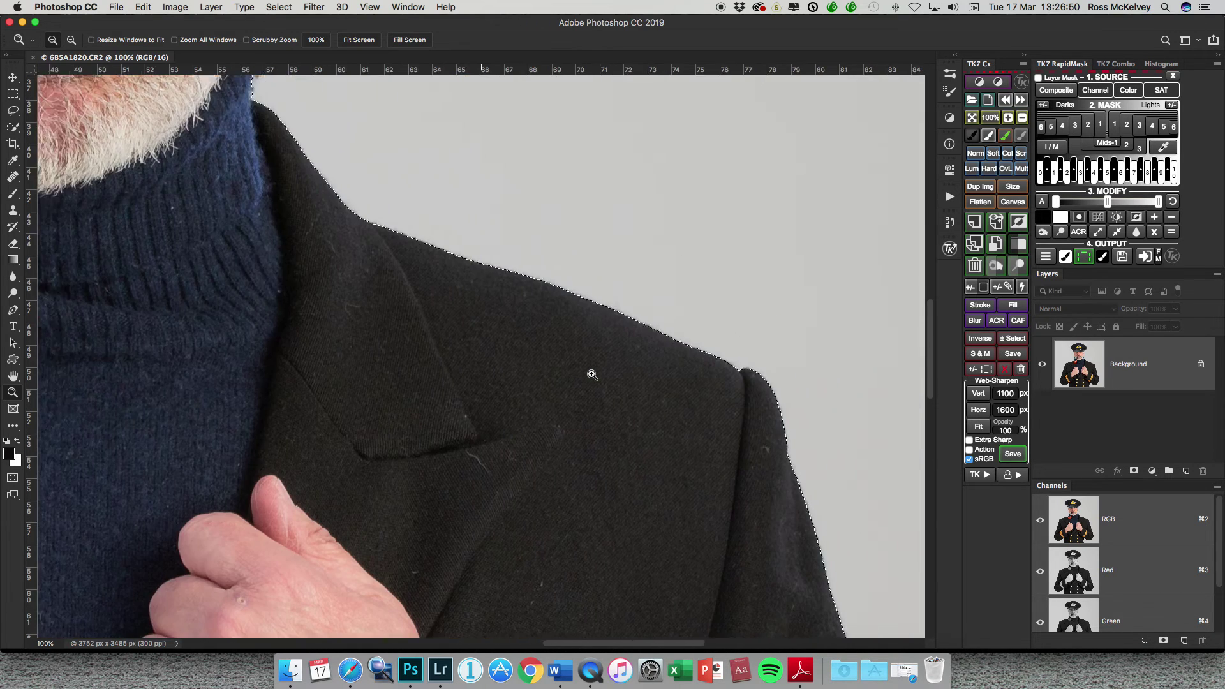
scroll(592, 374, "down", 6)
scroll(592, 375, "right", 5)
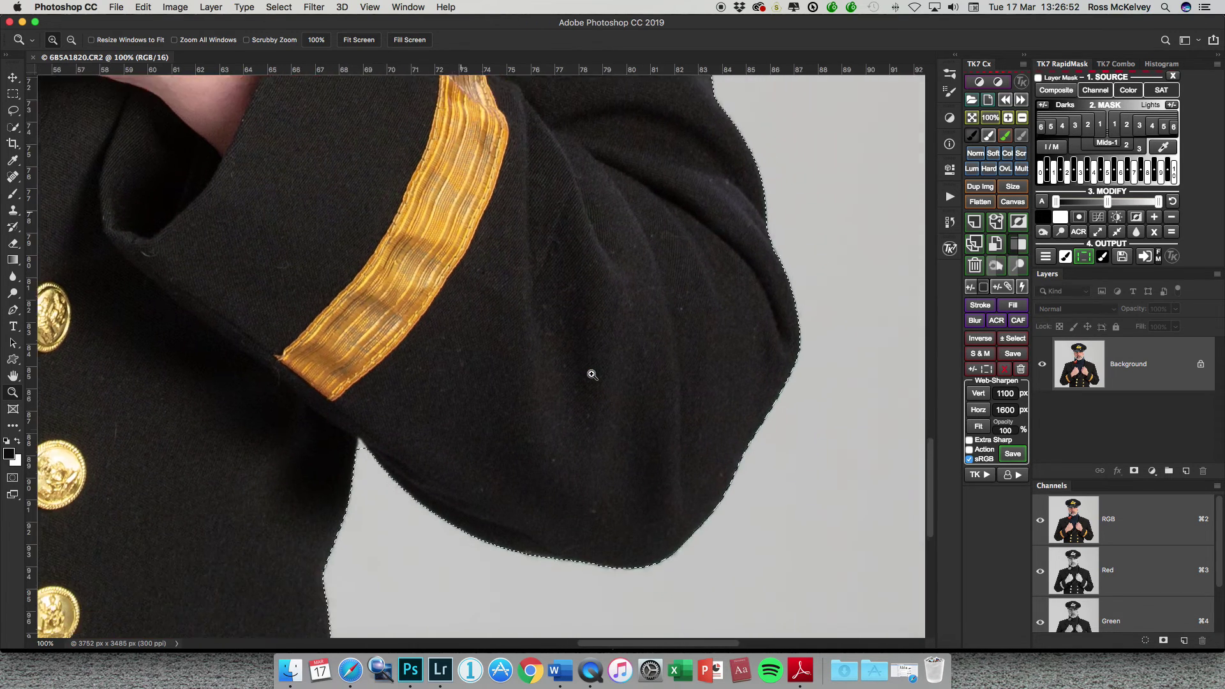
scroll(592, 375, "left", 2)
scroll(592, 375, "down", 5)
scroll(592, 375, "left", 10)
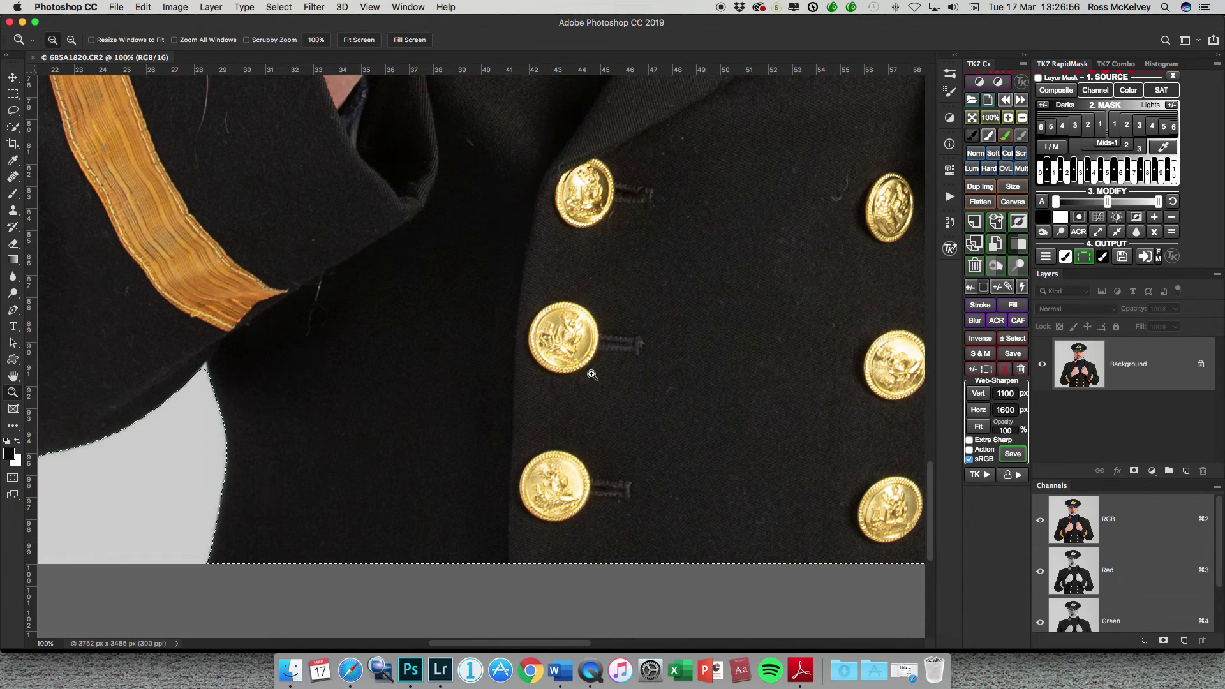
scroll(592, 375, "up", 15)
scroll(593, 375, "up", 5)
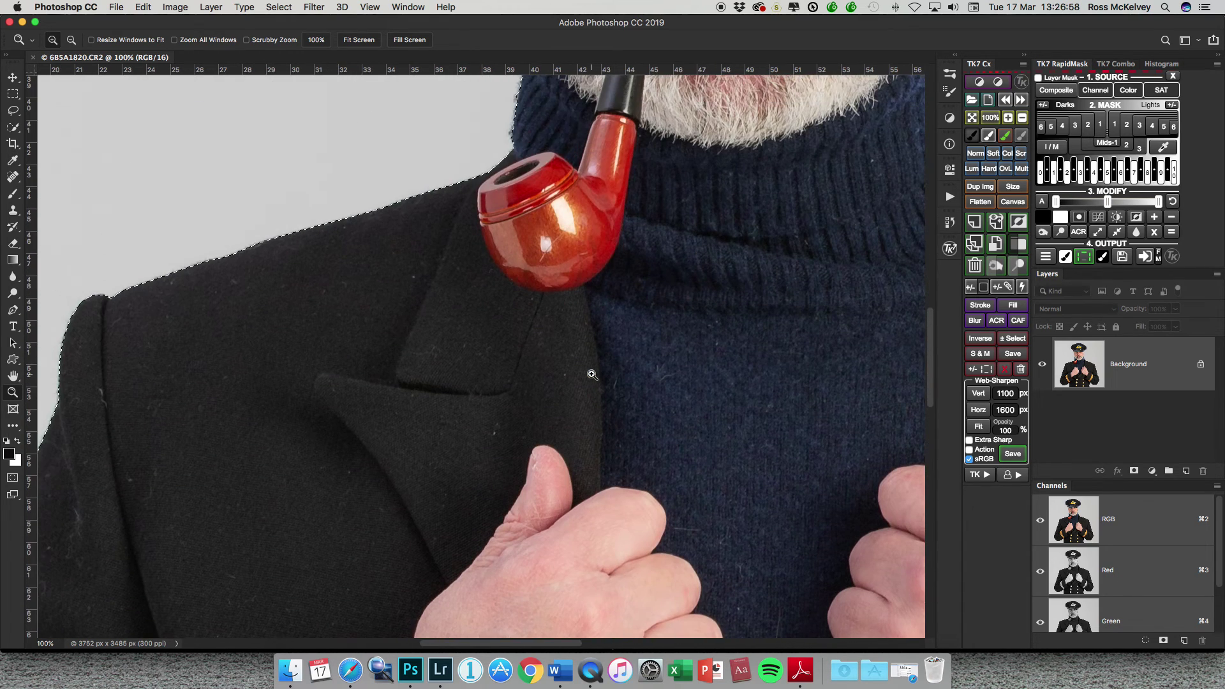
Step: Hide the grey studio background with a layer mask made from the selection and inspect the cutout
left_click(1133, 472)
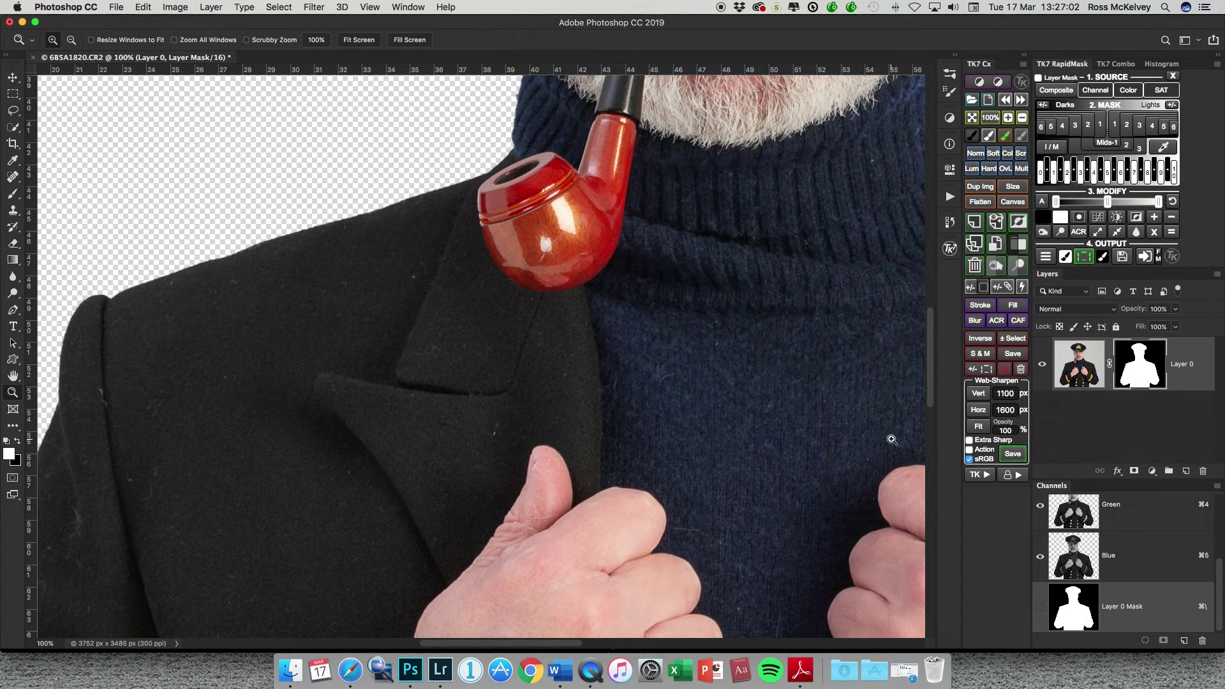
key("super+minus")
key("super+minus")
key("super+minus")
key("super+minus")
key("super+minus")
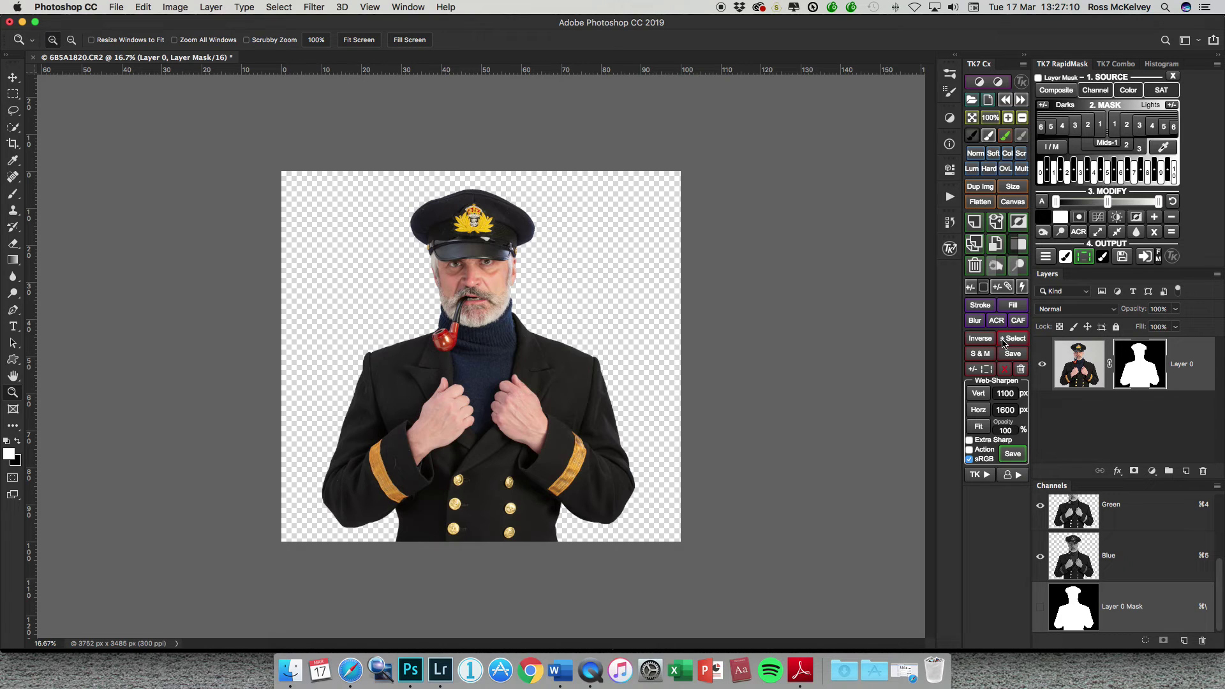
key("super+plus")
key("super+plus")
key("super+plus")
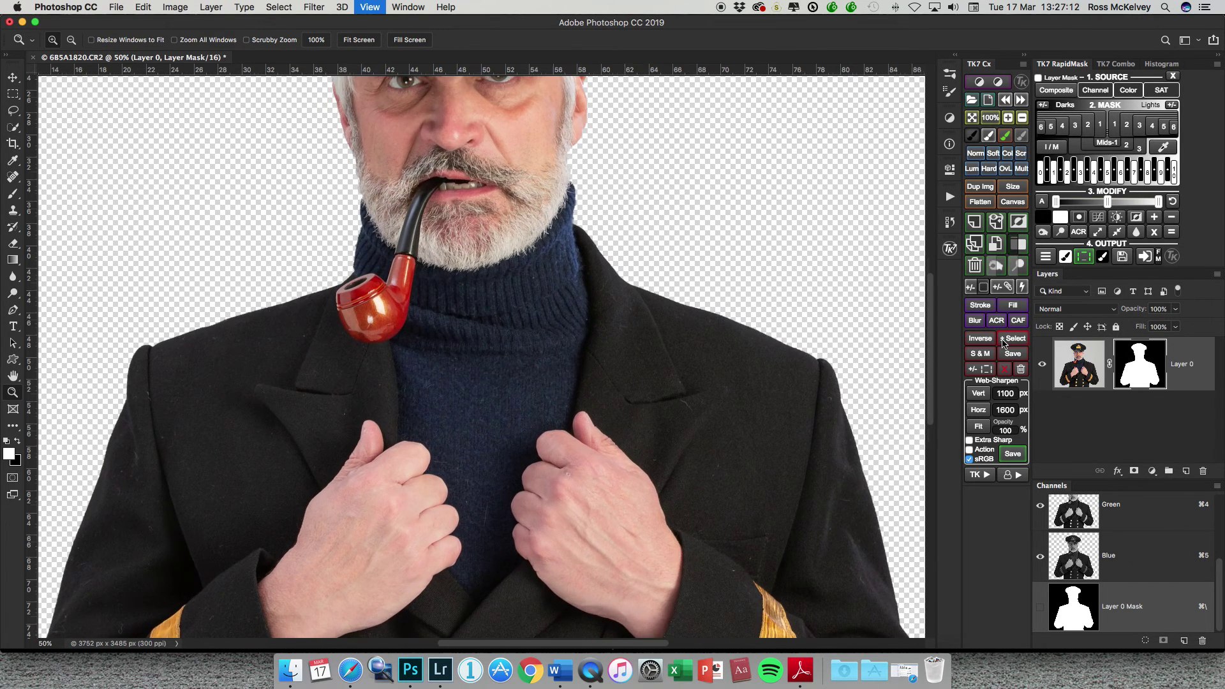
scroll(665, 305, "up", 5)
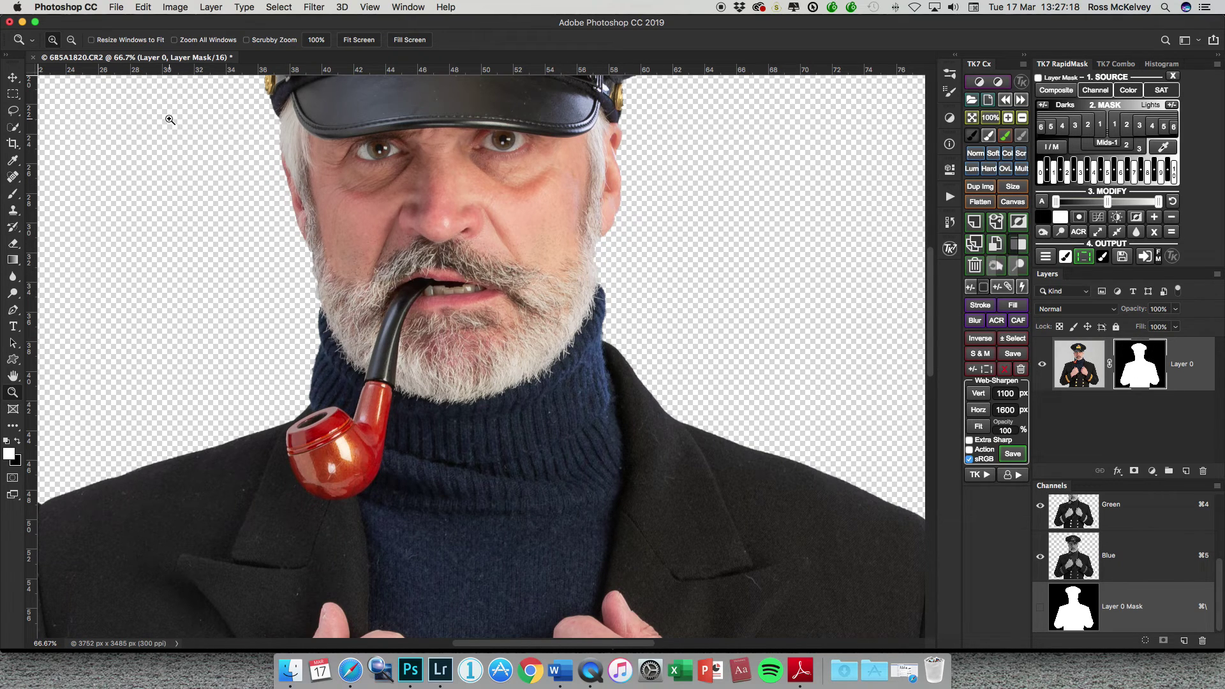
left_click(278, 8)
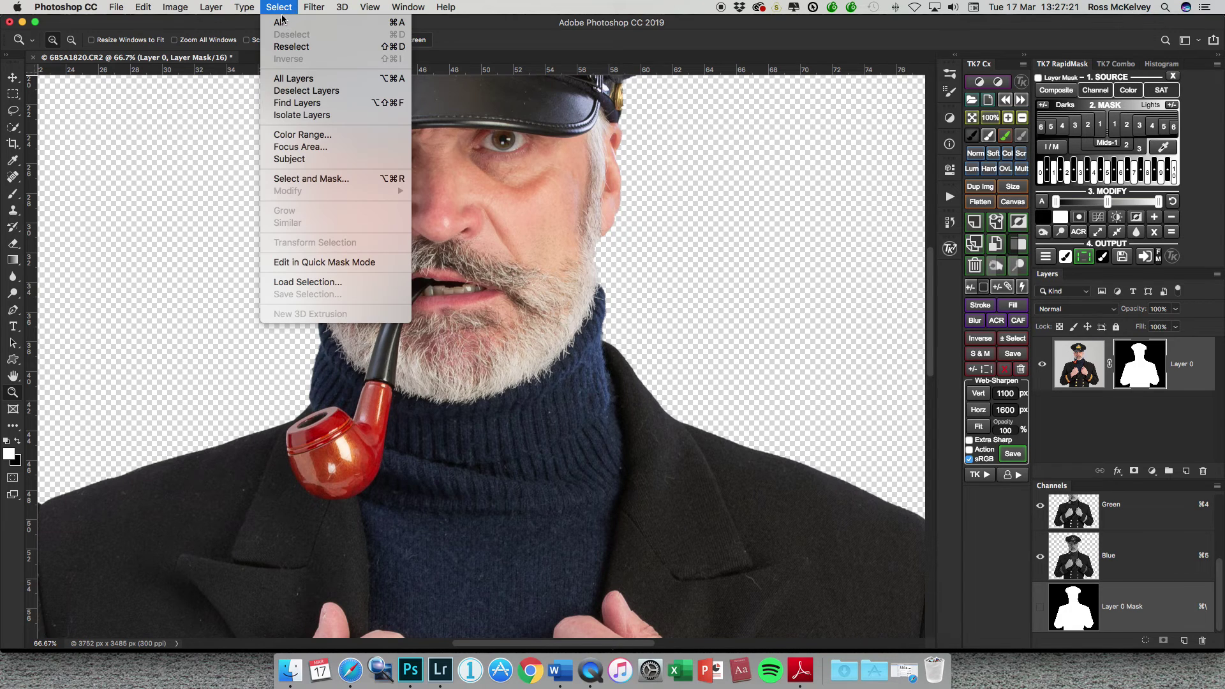
left_click(361, 181)
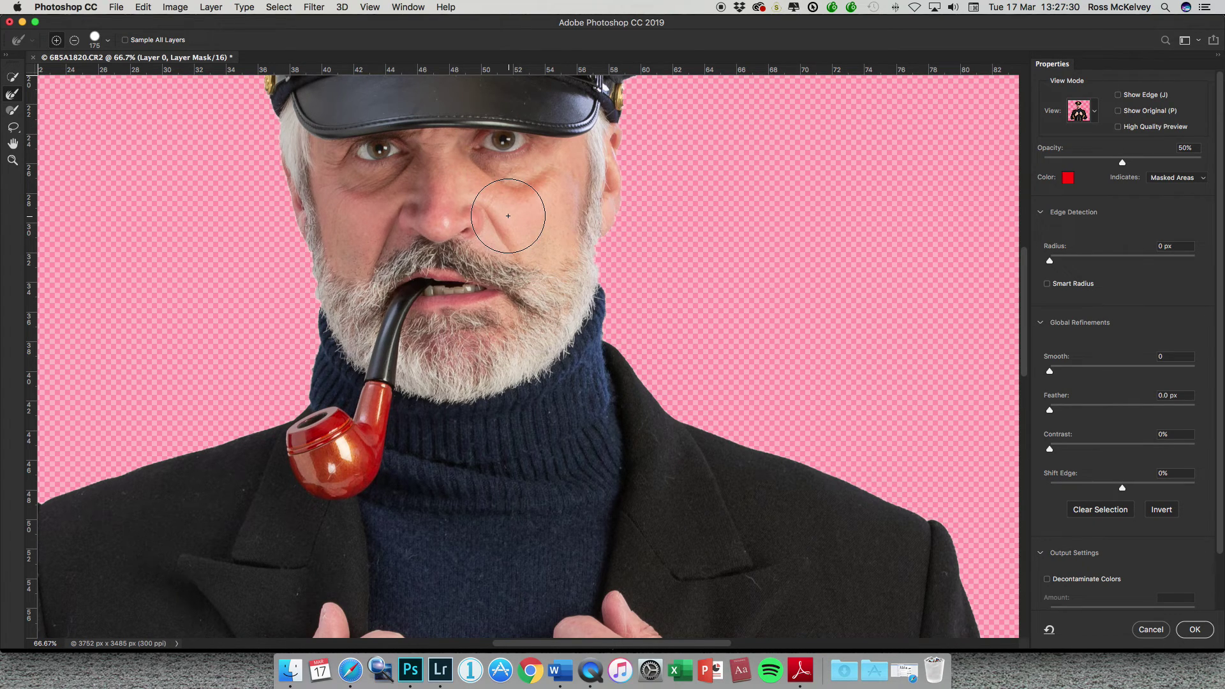
left_click(1153, 631)
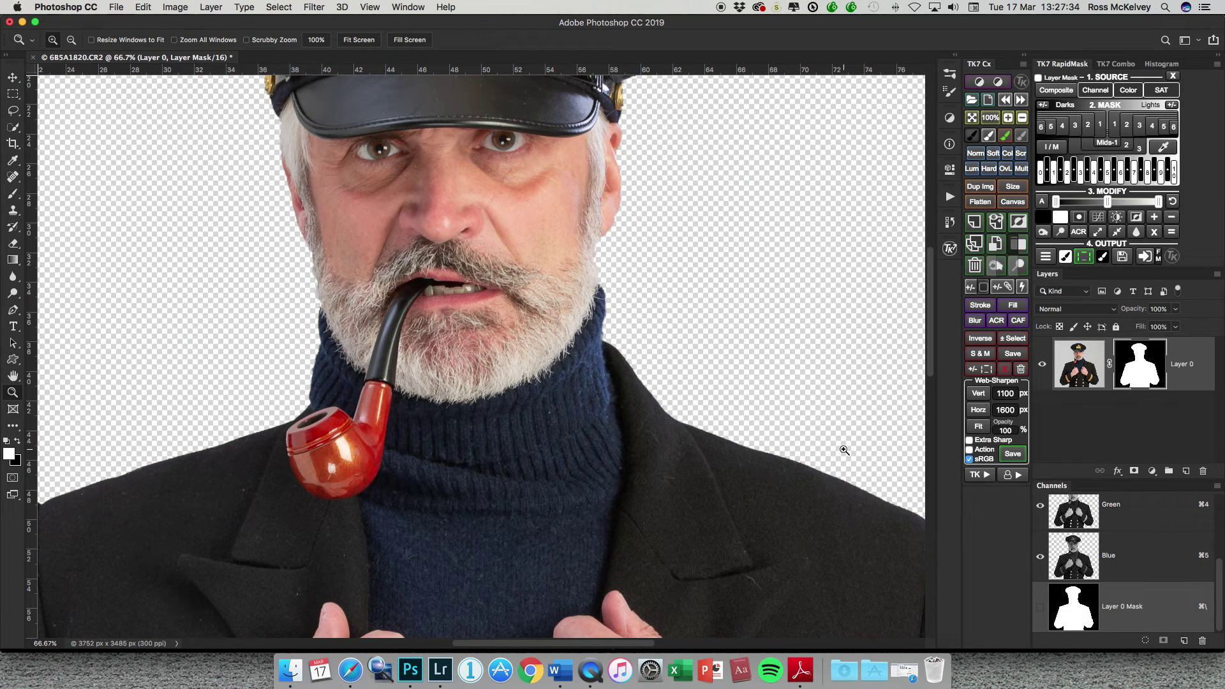
Step: Open the legacy Refine Mask dialog for the man's mask, move it off the face and enable Smart Radius
left_click(281, 7)
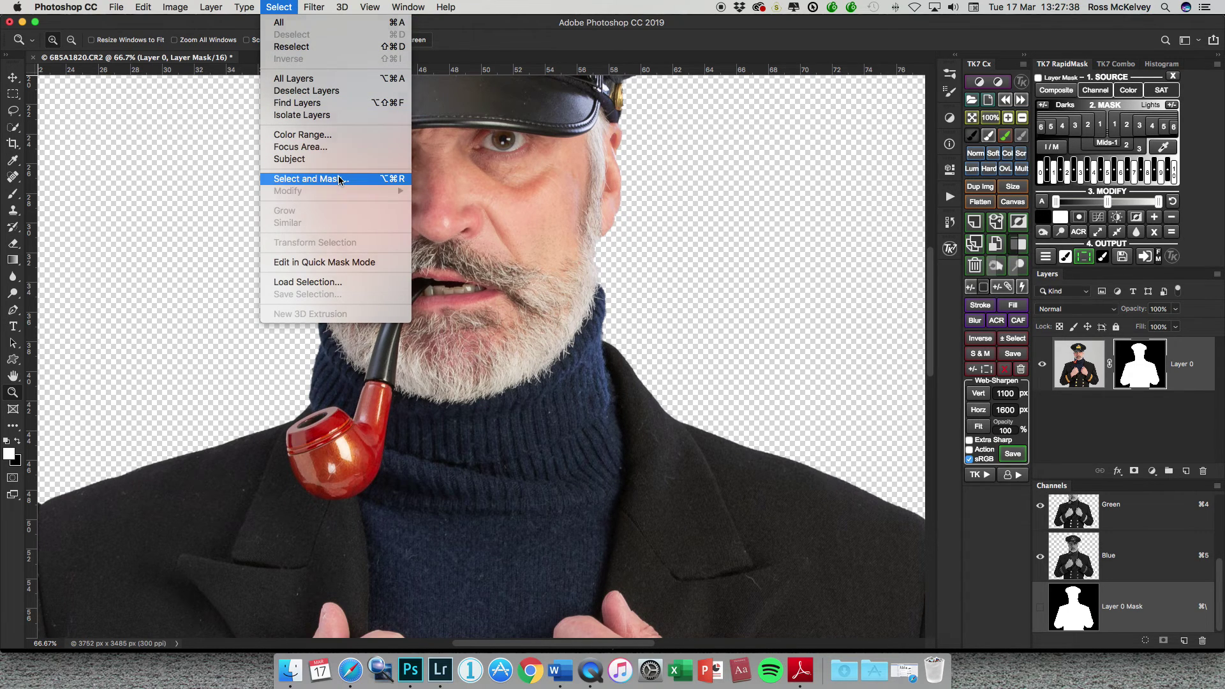
left_click(336, 174)
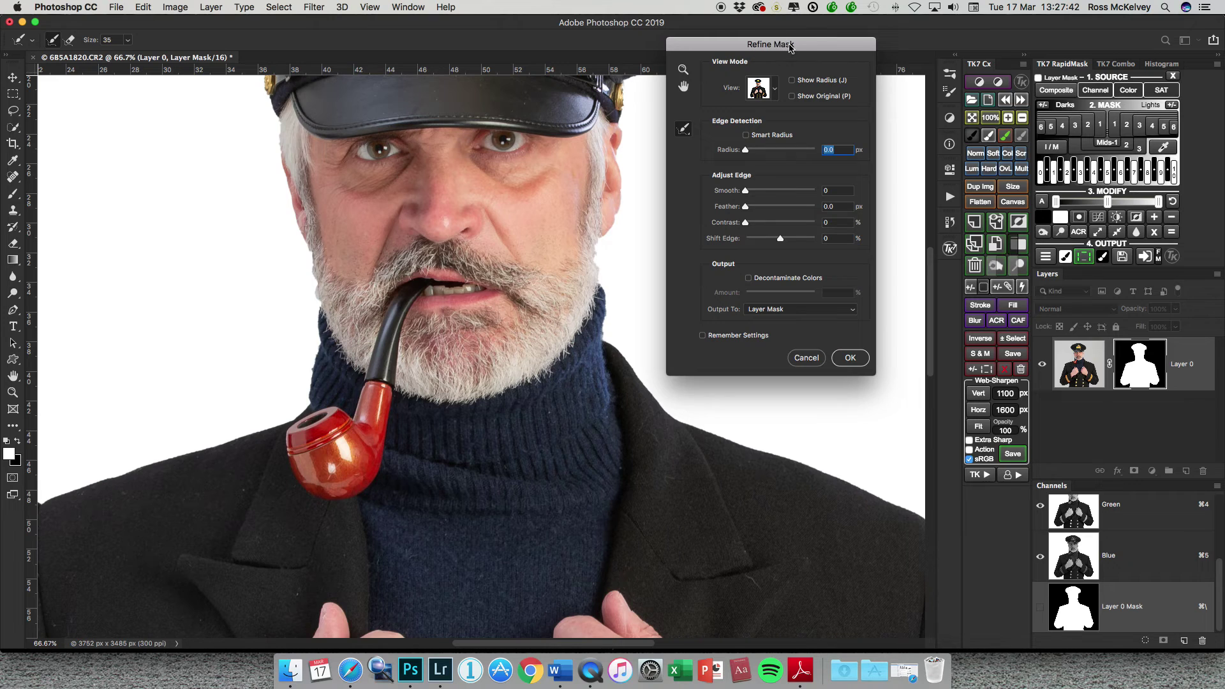
left_click_drag(789, 48, 966, 90)
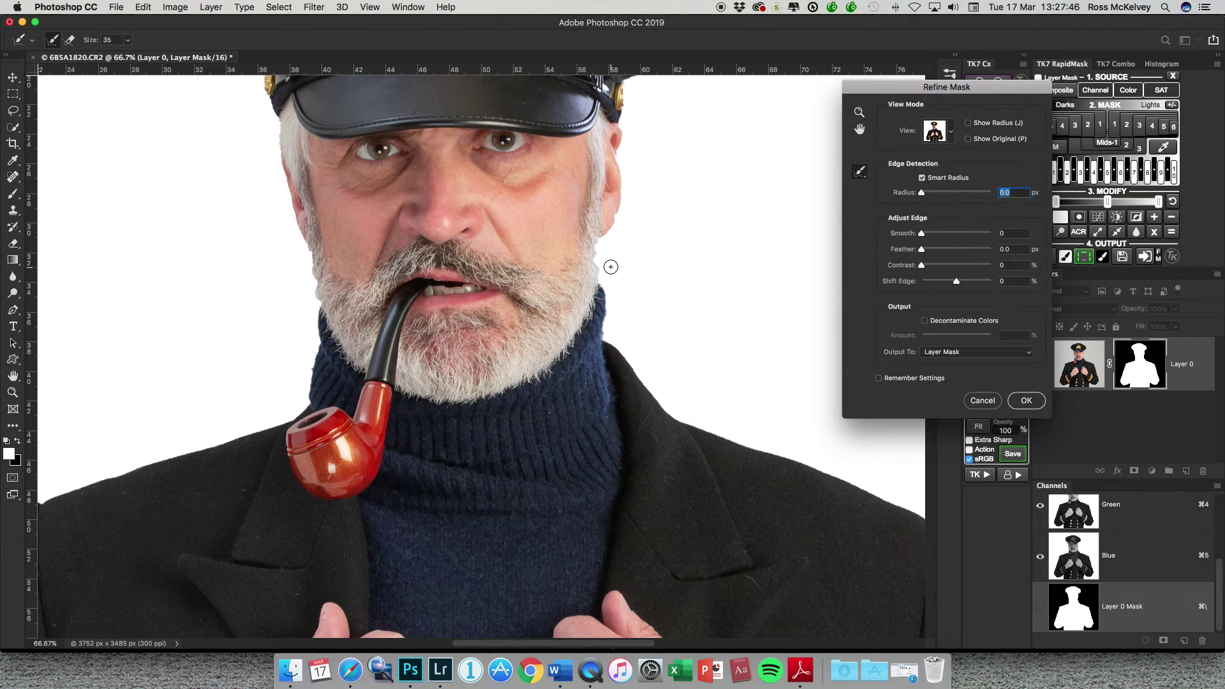
Step: Enlarge the refine brush to 50 and paint along the hair and beard edges on both sides of the face
key("bracketright")
key("bracketright")
mouse_move(622, 130)
left_mouse_down()
mouse_move(622, 209)
mouse_move(599, 255)
mouse_move(620, 292)
mouse_move(620, 264)
mouse_move(615, 255)
mouse_move(606, 337)
left_mouse_up()
left_click_drag(610, 285, 613, 236)
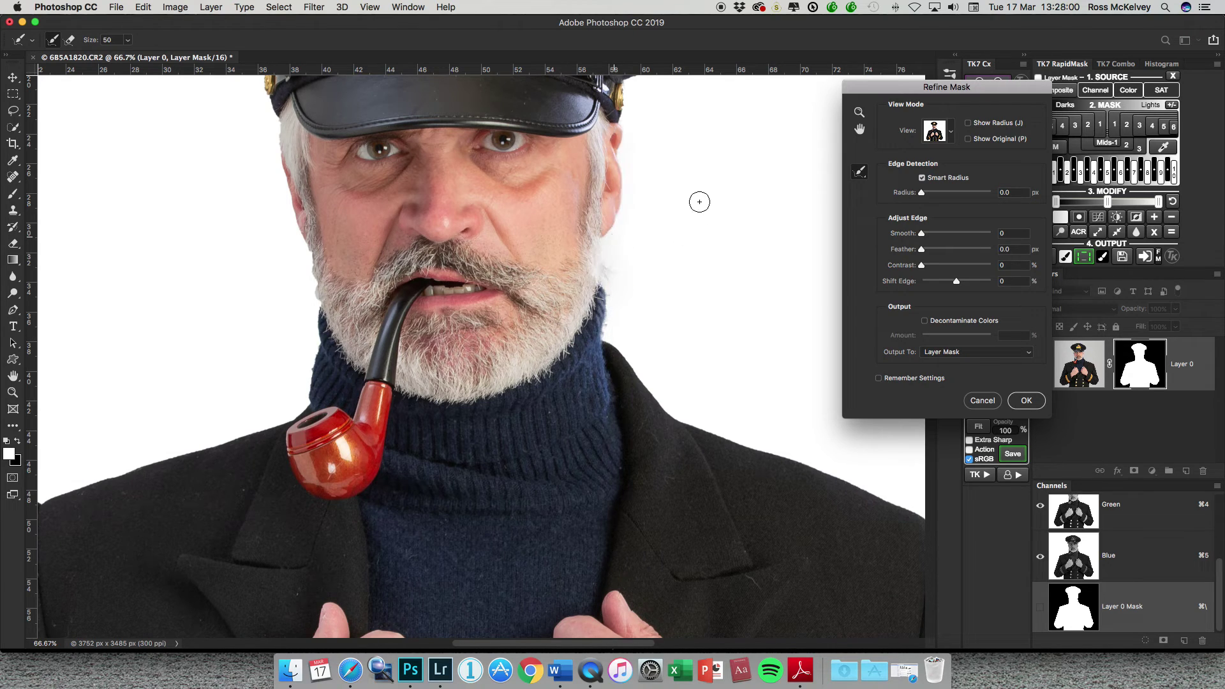
mouse_move(272, 127)
left_mouse_down()
mouse_move(281, 204)
mouse_move(303, 250)
mouse_move(301, 225)
mouse_move(301, 275)
mouse_move(313, 259)
mouse_move(300, 400)
mouse_move(301, 372)
left_mouse_up()
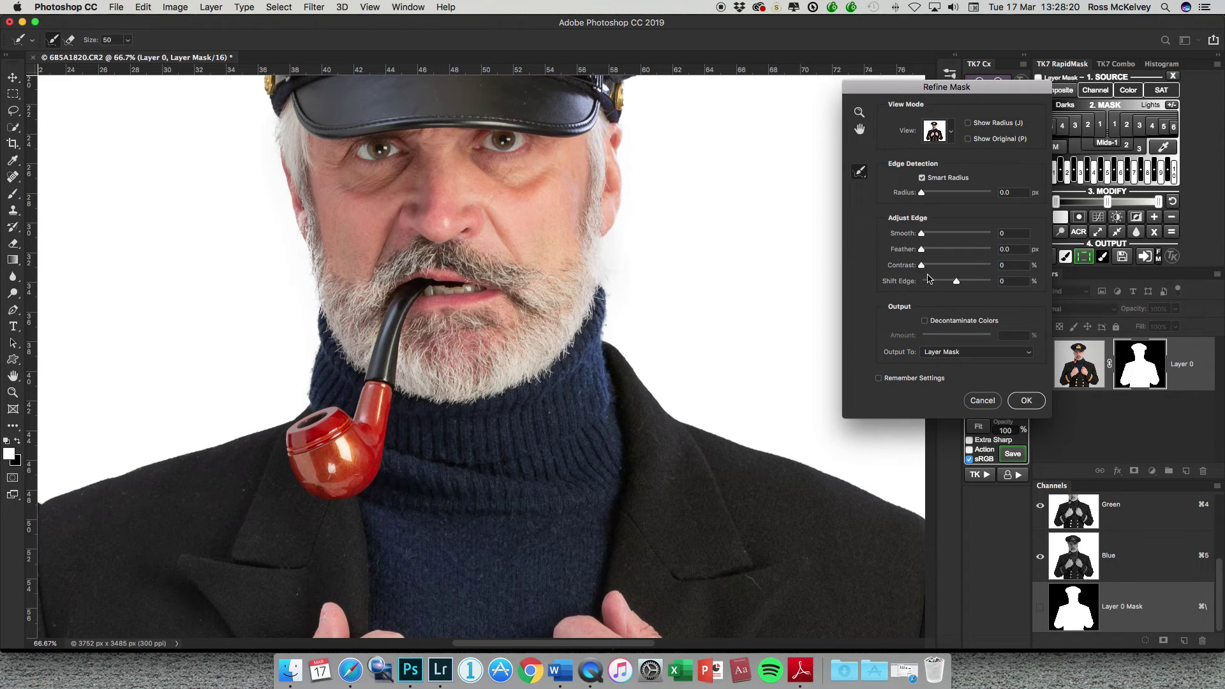
Step: Set the mask edge Contrast to 10% and output the refinement as a new layer with layer mask
mouse_move(922, 268)
left_mouse_down()
mouse_move(944, 270)
mouse_move(929, 270)
left_mouse_up()
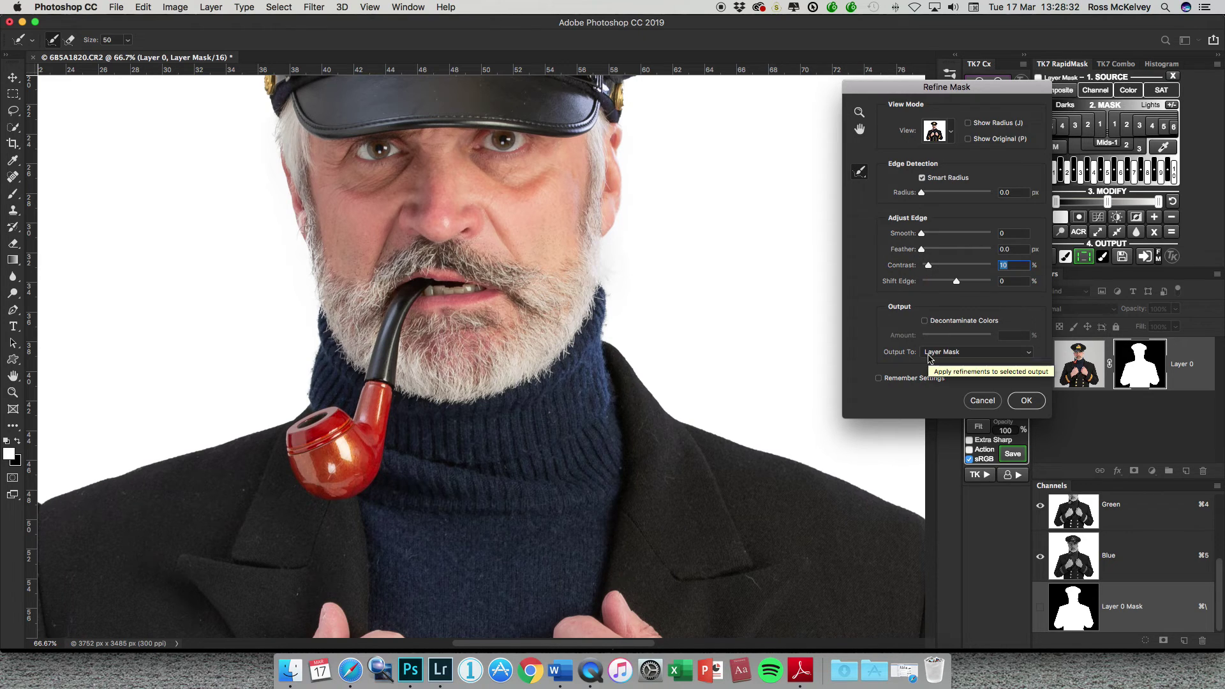
left_click(989, 353)
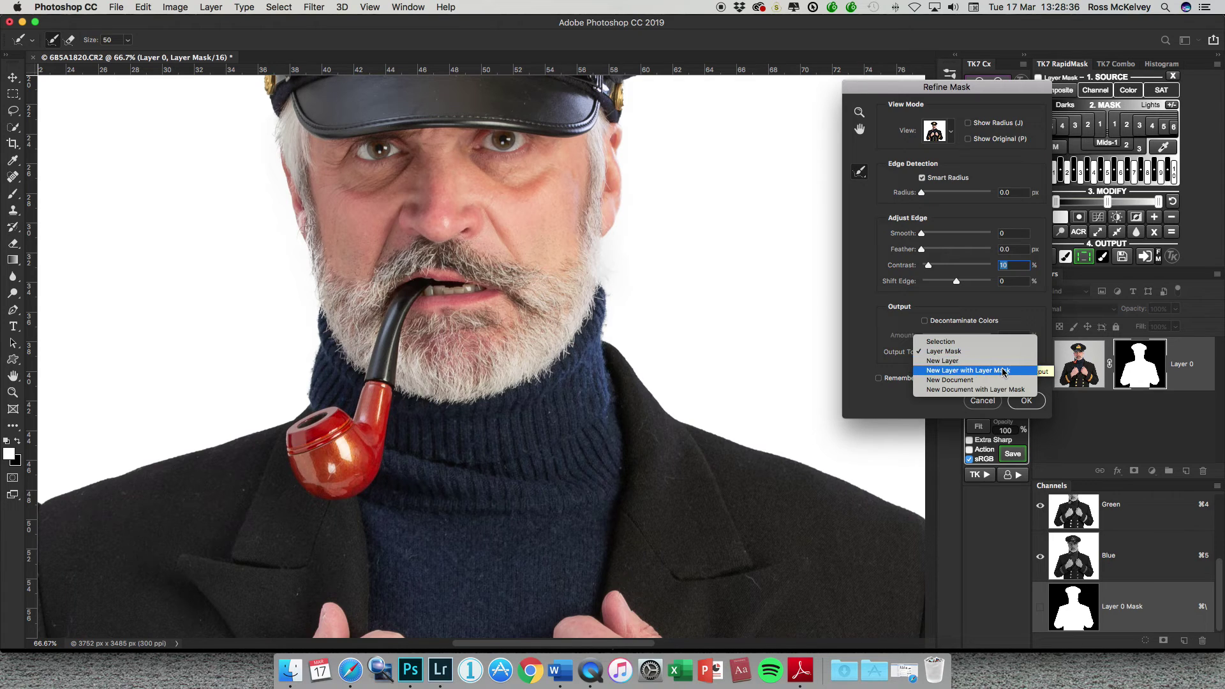
left_click(1010, 372)
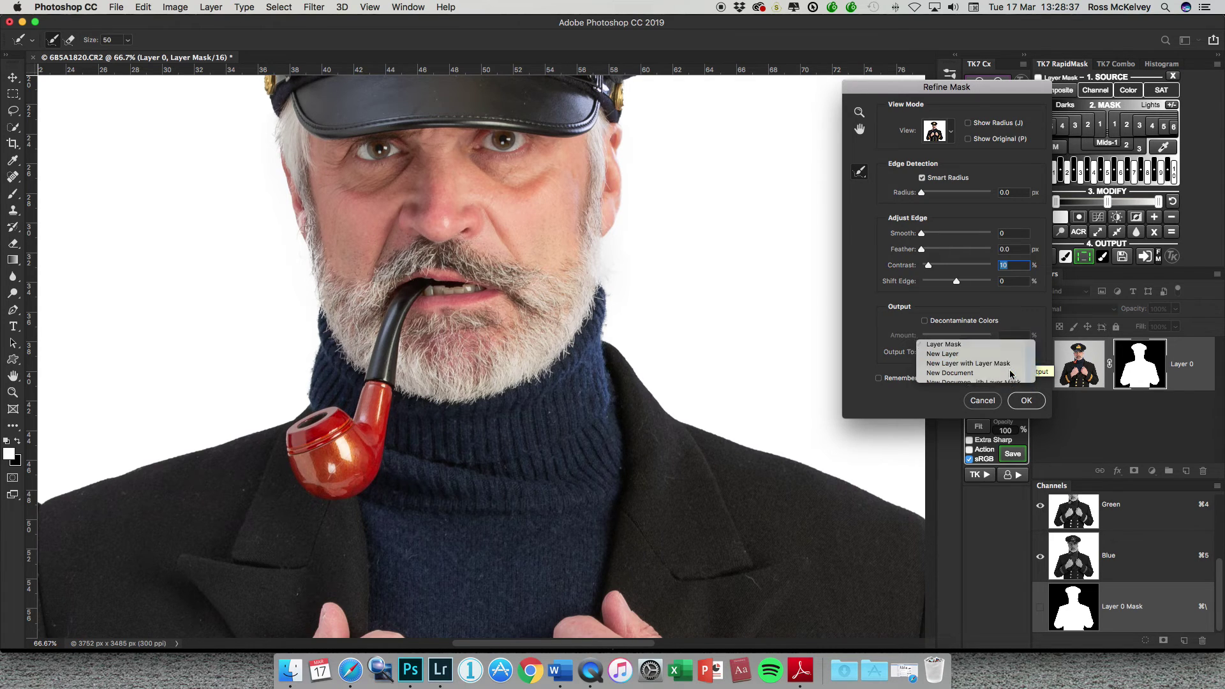
left_click(1027, 401)
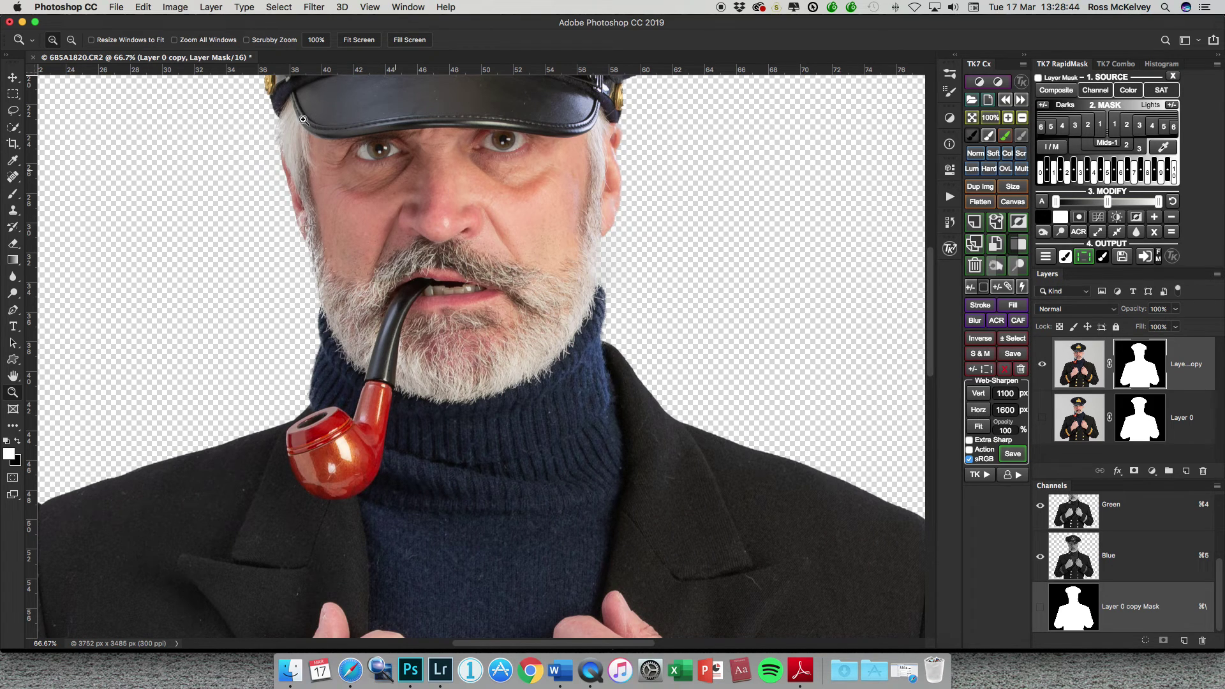
Step: Switch to Finder and open the pier photo DSCF7224.RAF from the UK Club Photography images folder in Camera Raw
left_click(22, 22)
left_click(21, 22)
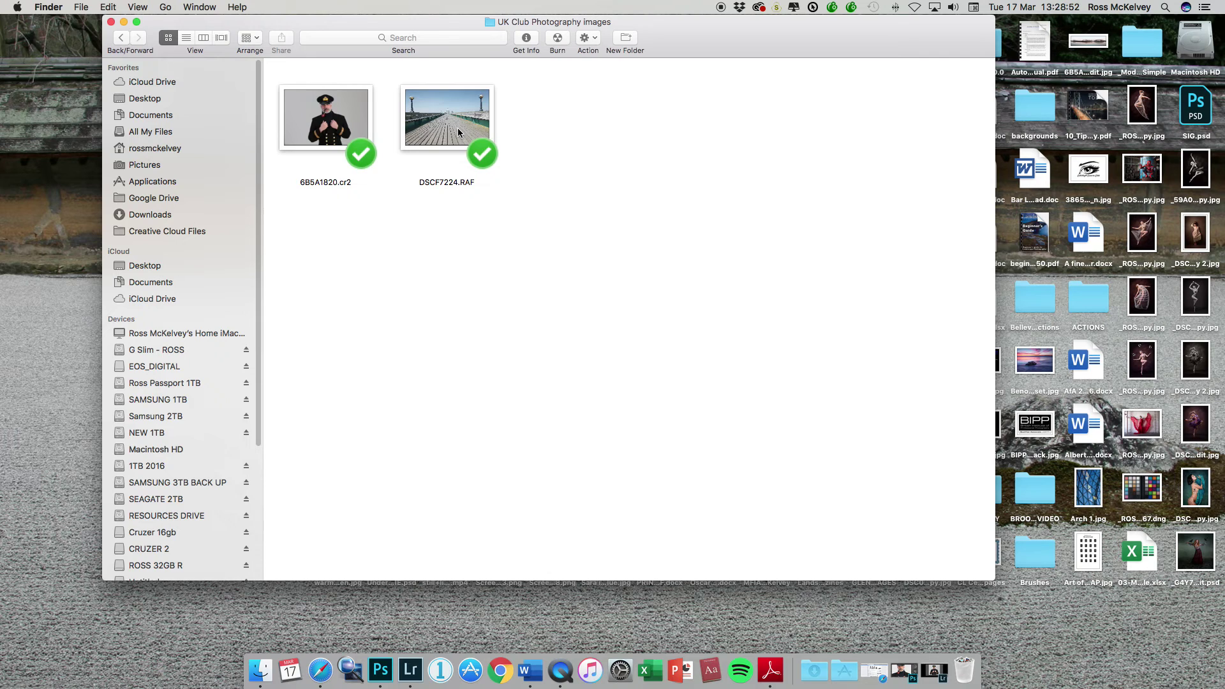
double_click(457, 128)
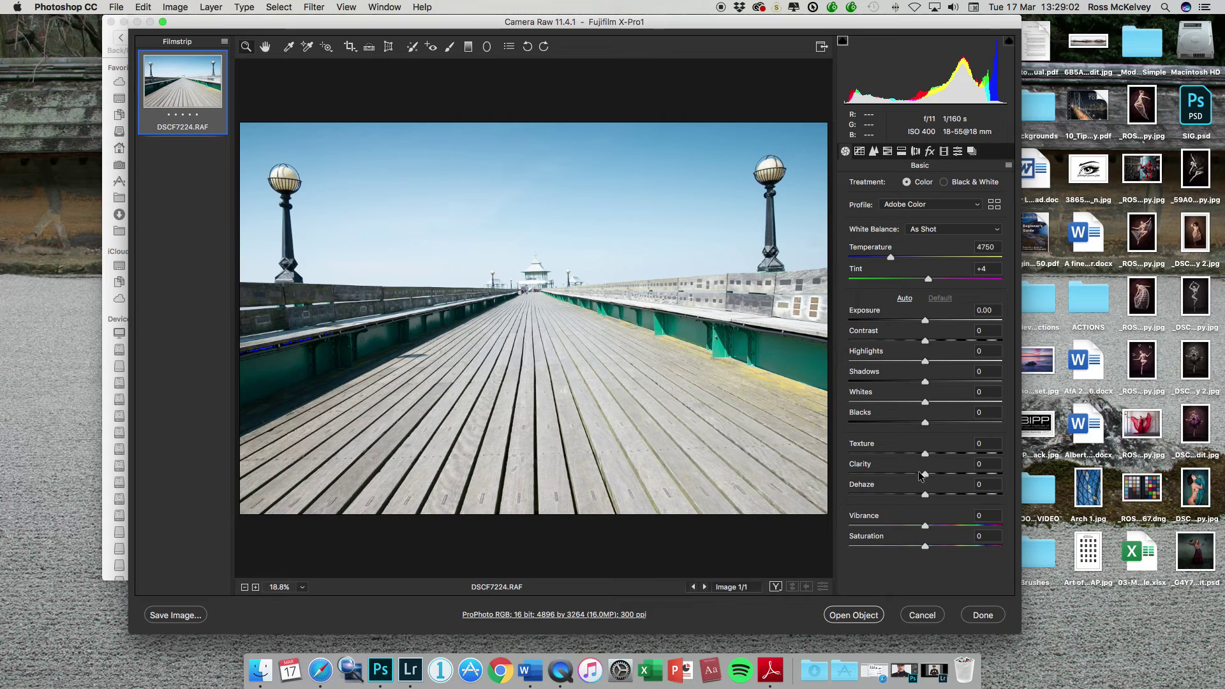
Step: Raise the pier photo's Shadows to +20 and Blacks to +10
left_click(993, 370)
key("shift+Up")
key("shift+Up")
key("shift")
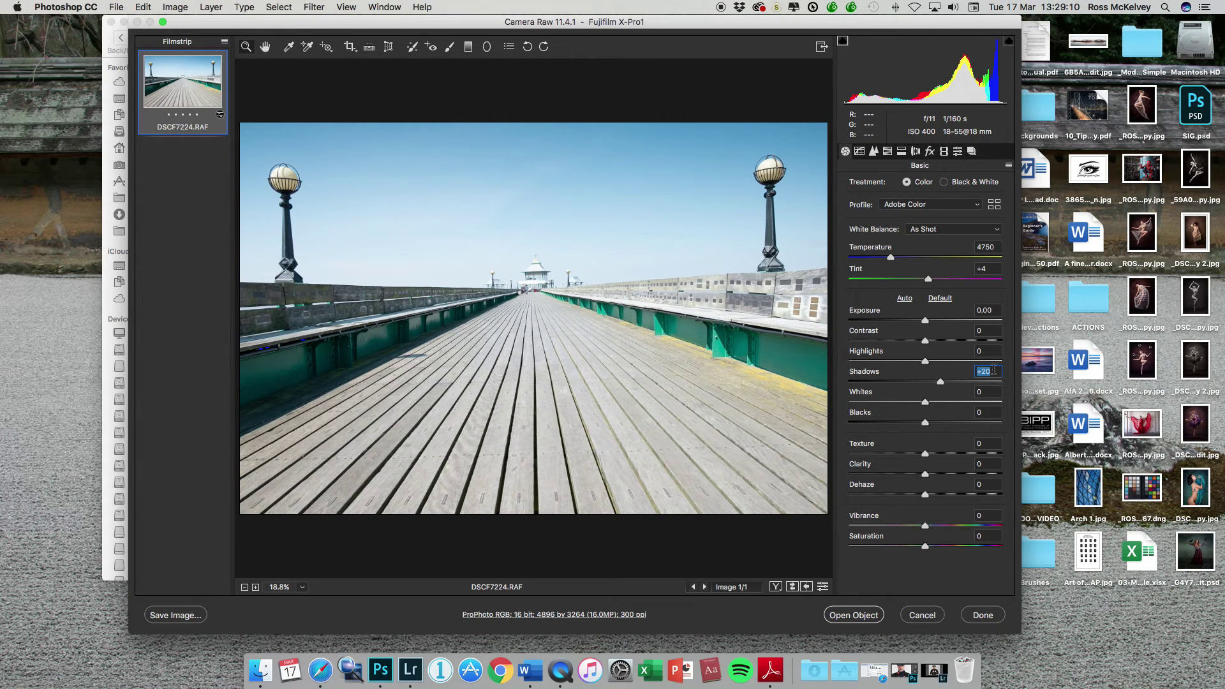
left_click(993, 412)
Step: Lower the pier photo's Highlights to −40
left_click(995, 350)
type("-10")
key("Return")
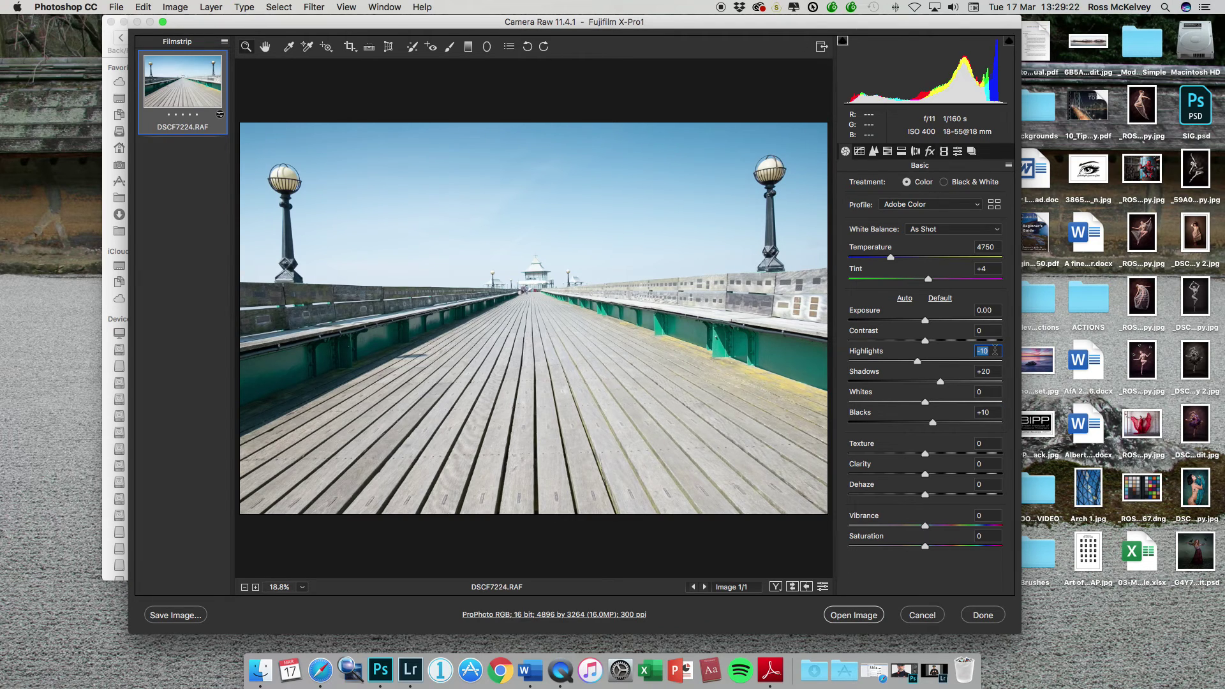
key("shift+Down")
key("shift+Down")
key("shift+Down")
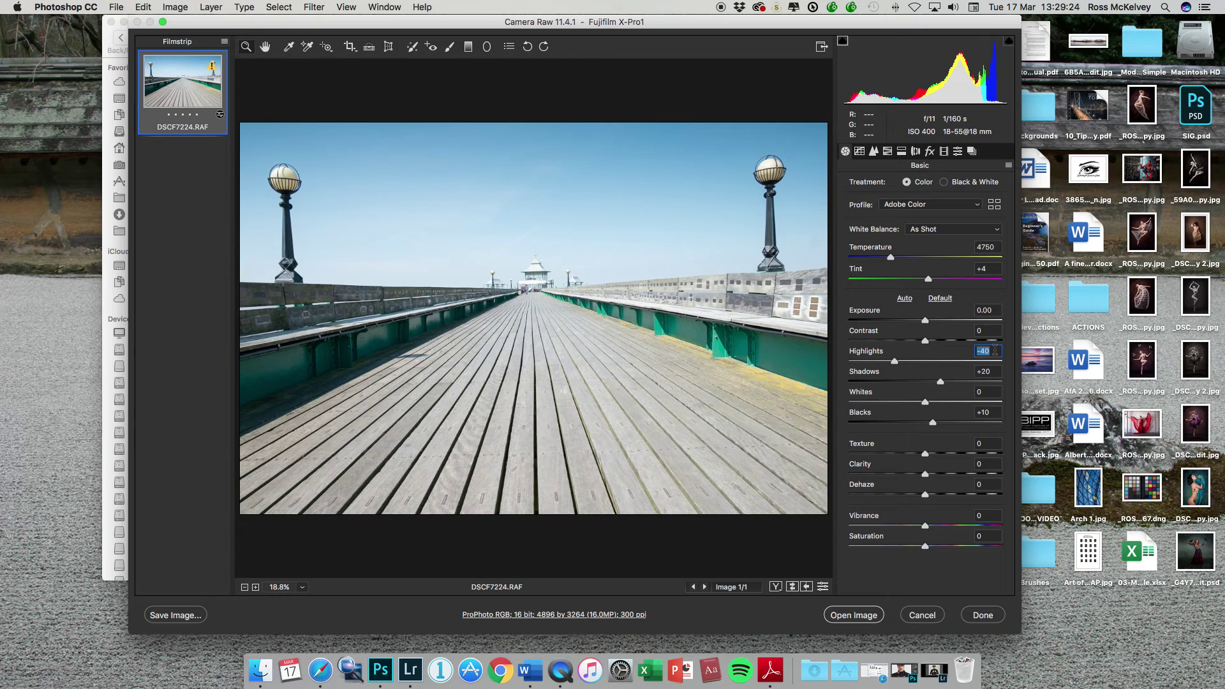
Step: Raise the pier photo's Clarity to +20 and open the adjusted image in Photoshop
left_click(997, 463)
key("shift+Up")
key("shift+Up")
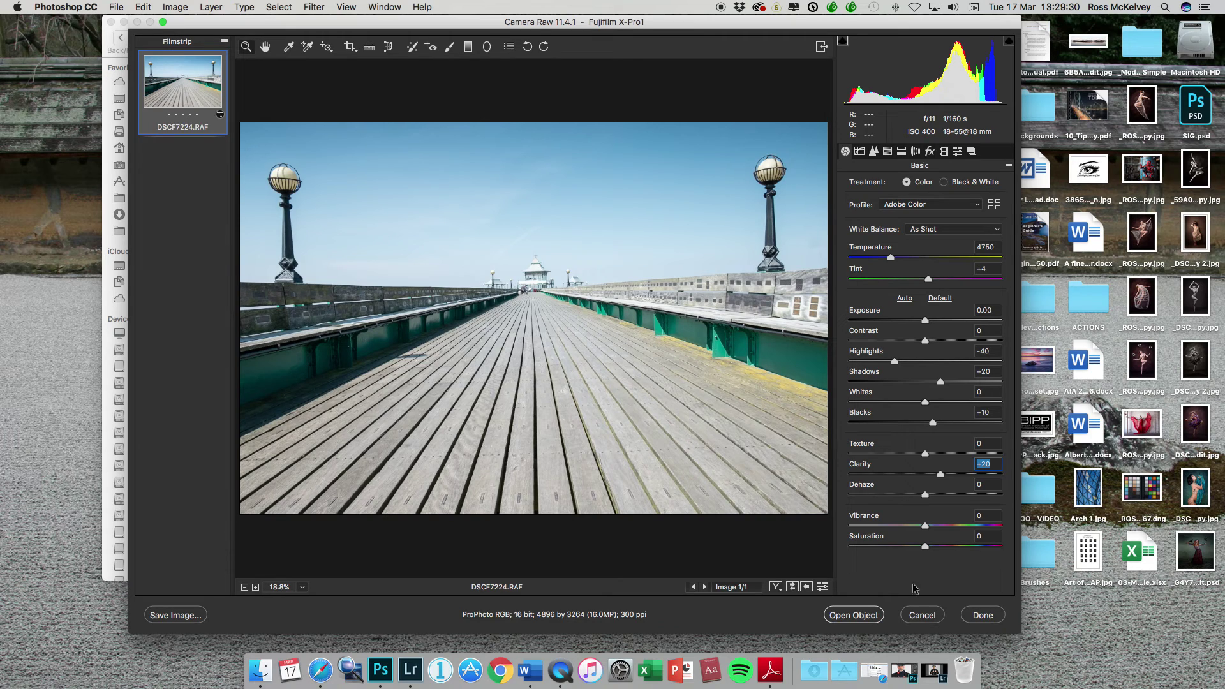
left_click(868, 617)
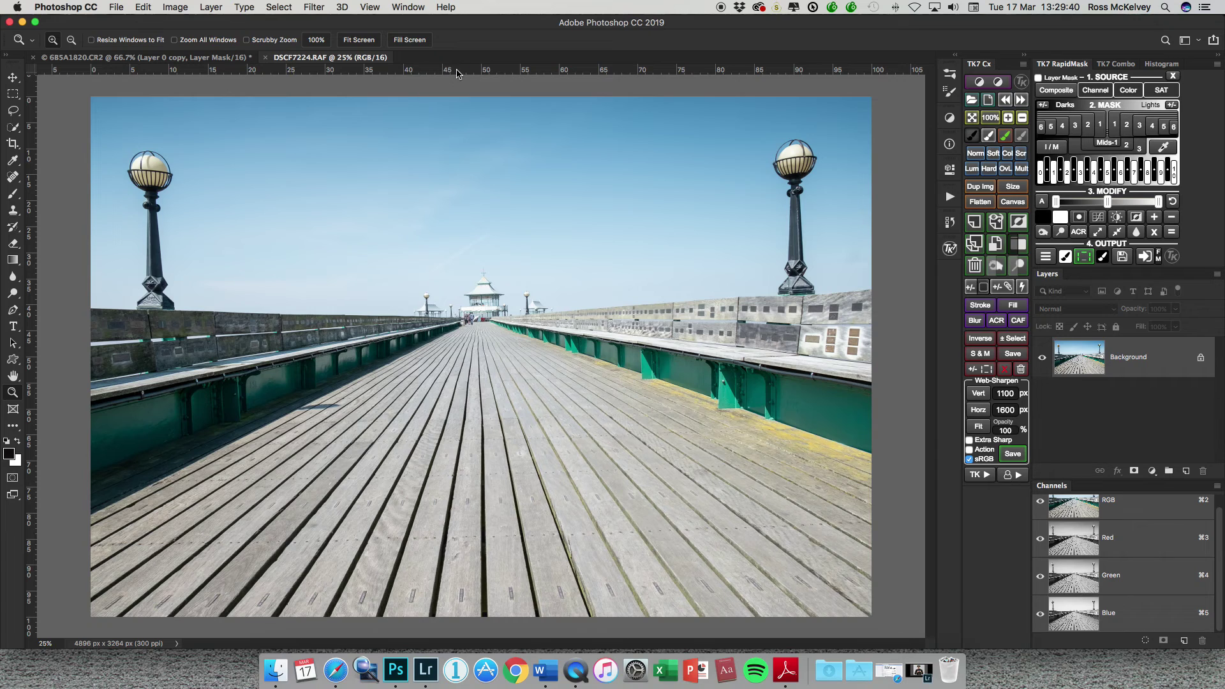
Step: Place a horizontal guide along the horizon, level with the far end of the pier
left_click_drag(489, 75, 489, 322)
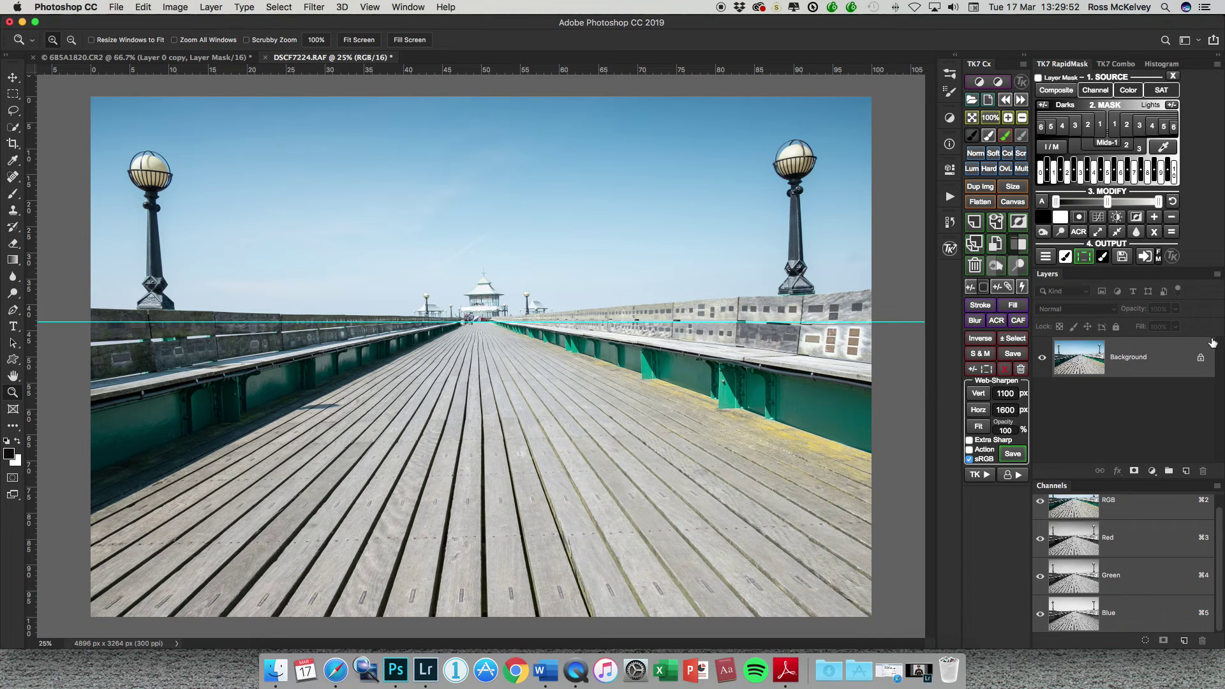
Step: Convert the pier photo's background into a regular layer and rotate it about 1.17° clockwise to level it against the guide
double_click(1086, 361)
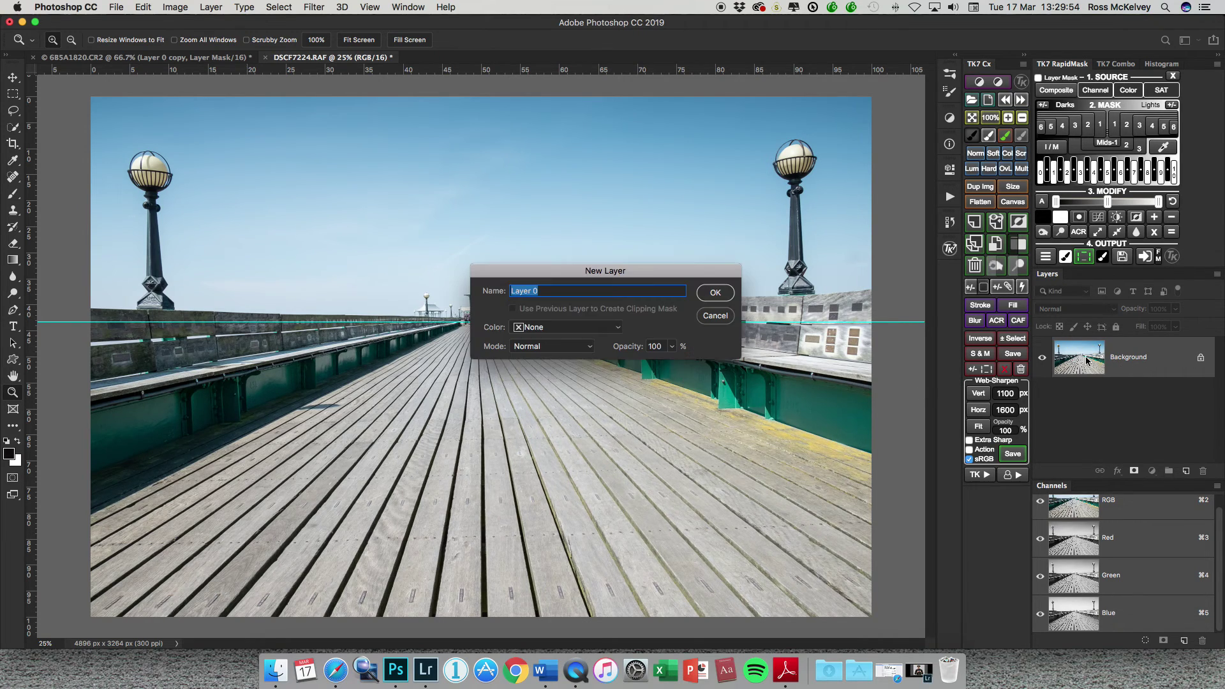
key("Return")
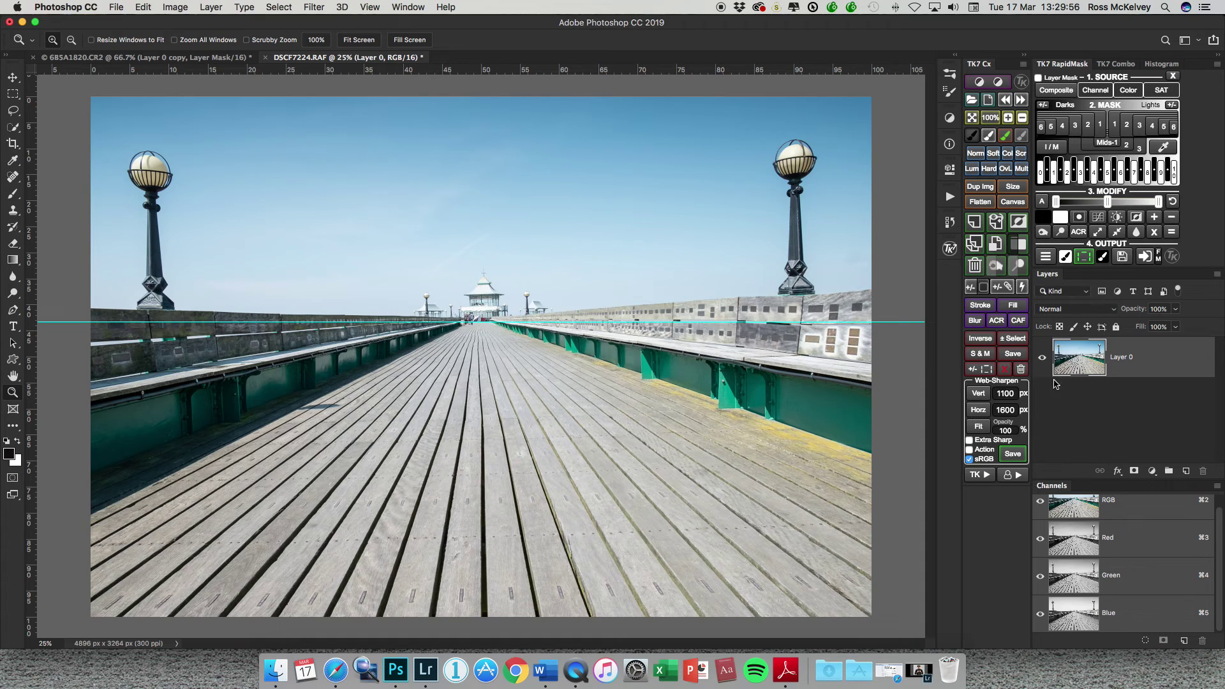
key("super+t")
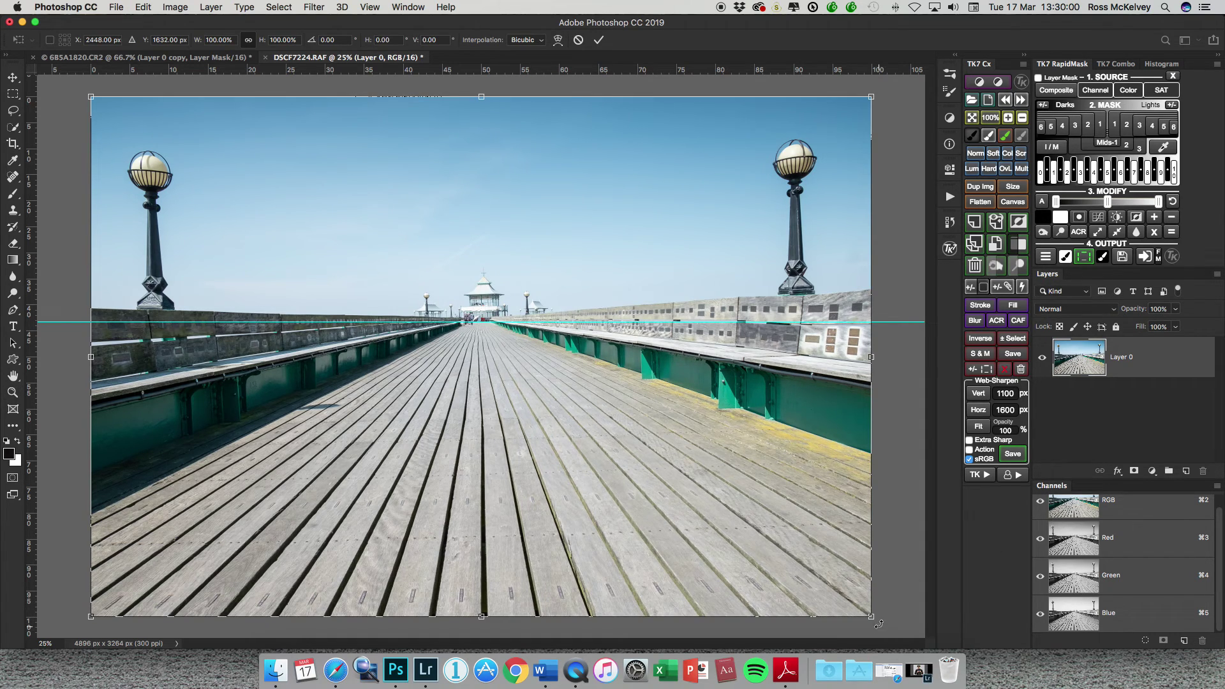
left_click_drag(887, 623, 885, 634)
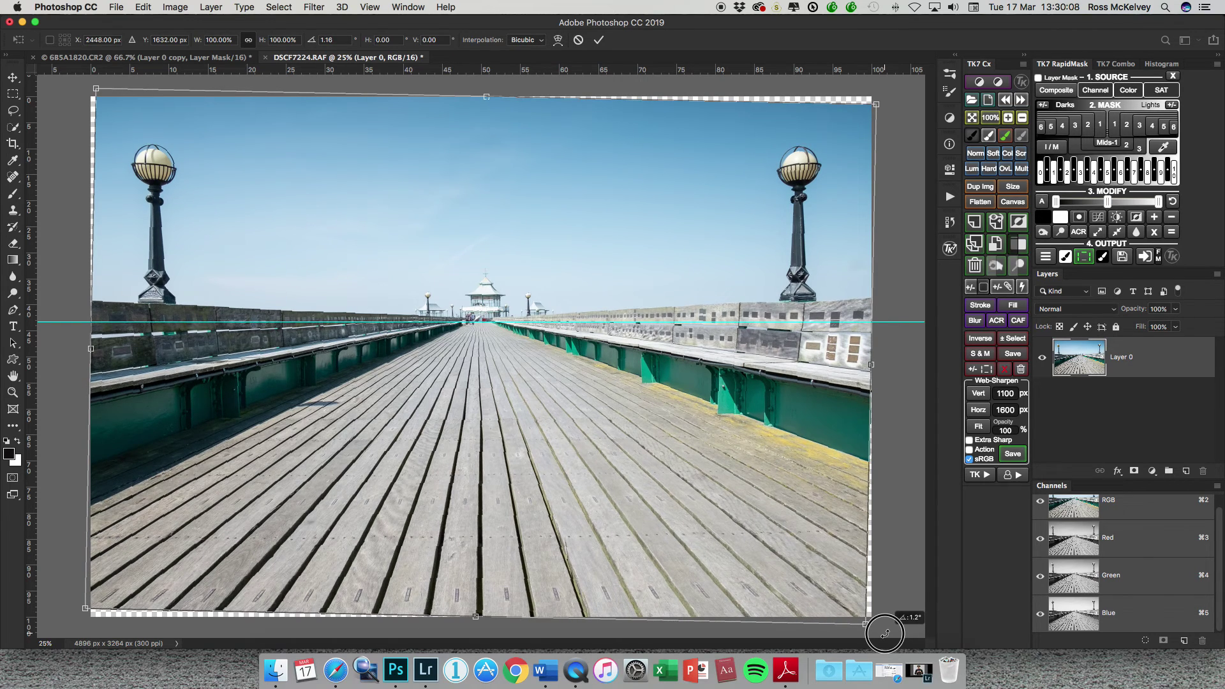
left_click_drag(885, 633, 884, 633)
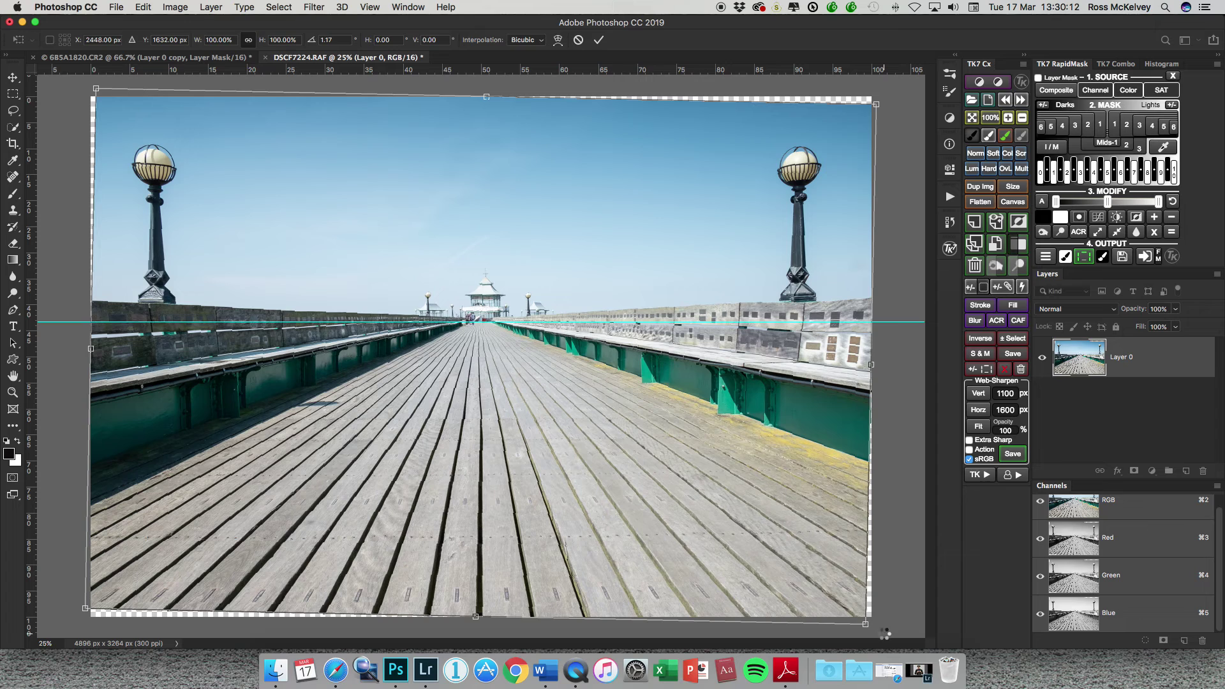
key("Return")
Step: Clear the guides from the pier photo
key("z")
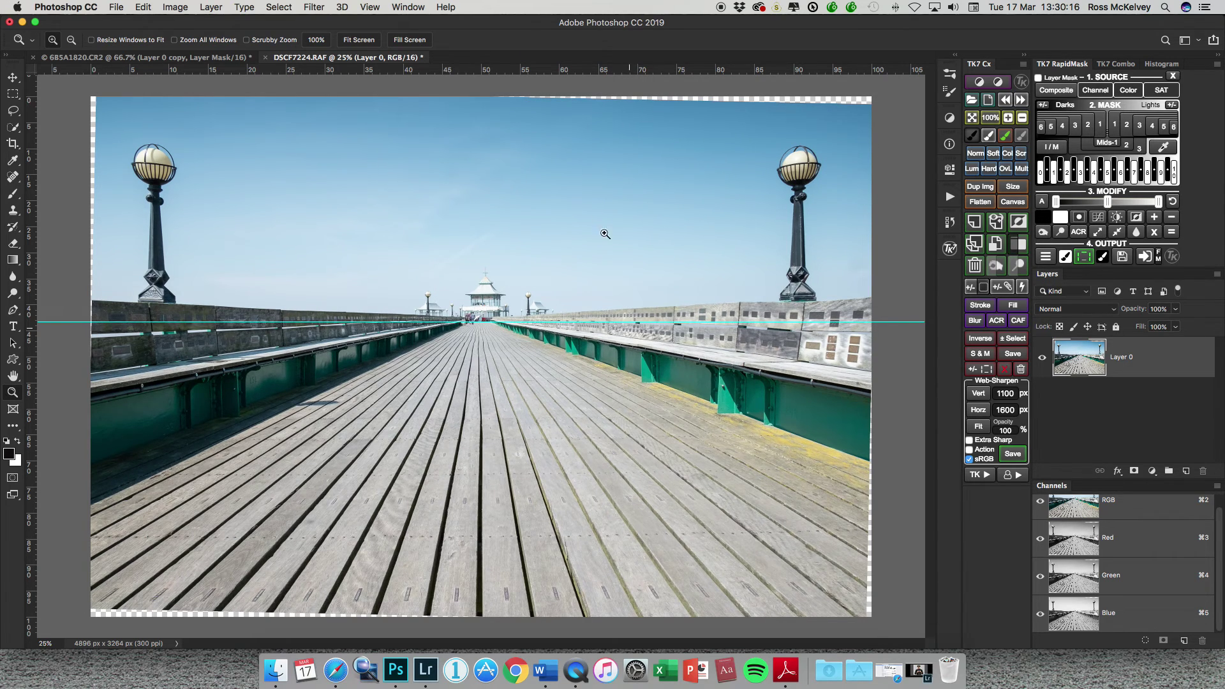
left_click(369, 8)
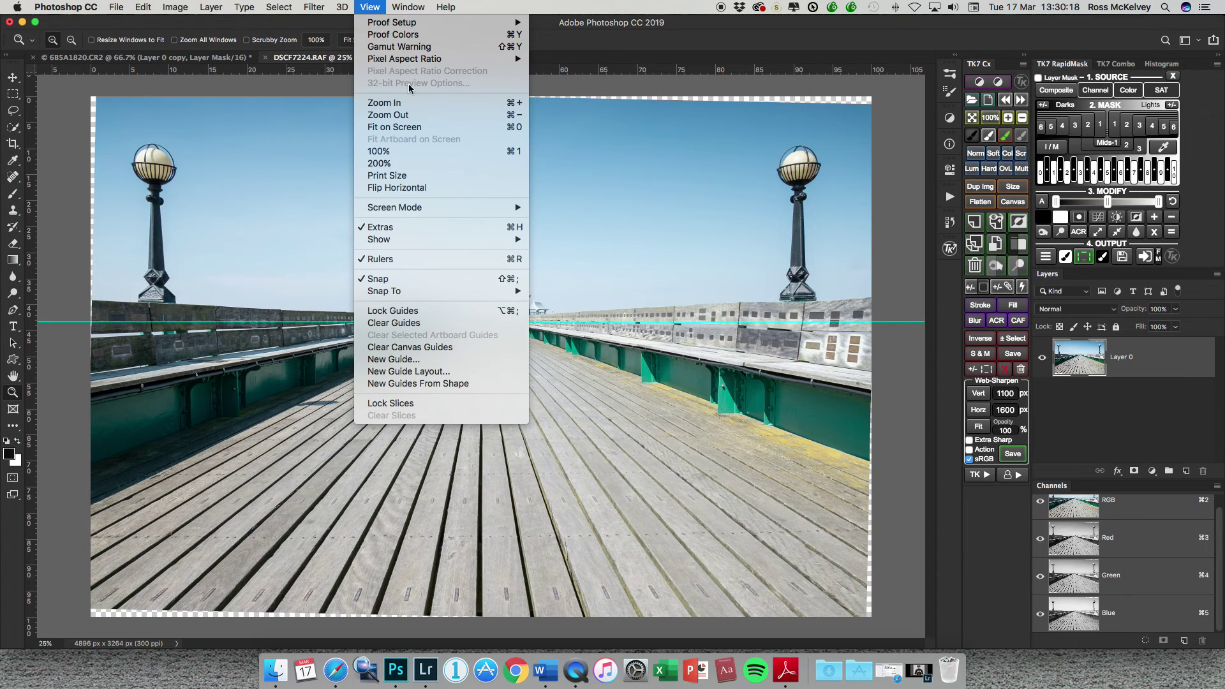
left_click(415, 323)
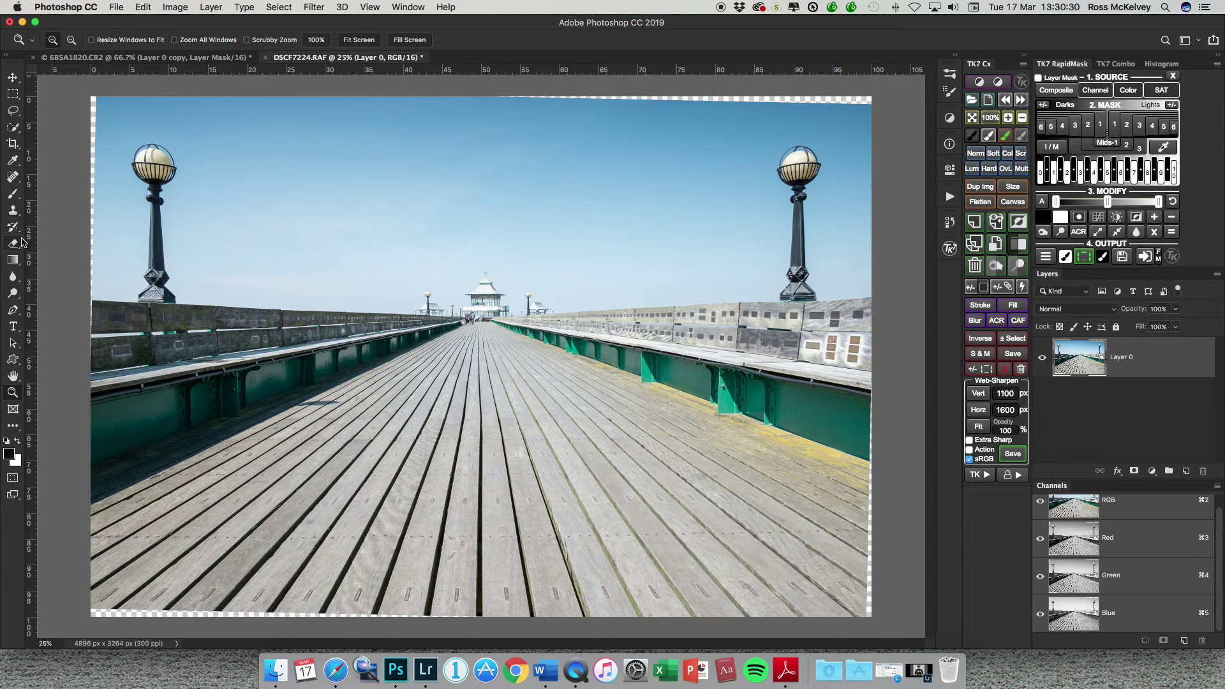
Step: Crop the pier photo slightly inward on all four sides to about 4816 × 3150 px, removing the transparent edges left by the rotation
left_click(13, 144)
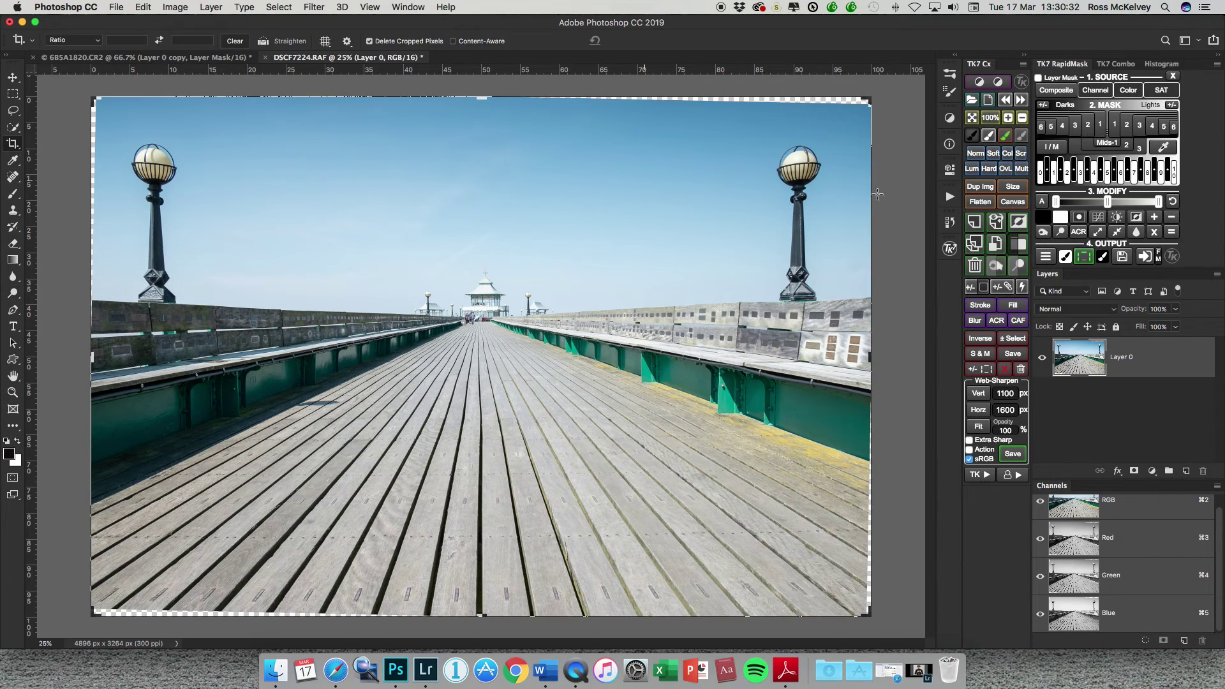
left_click_drag(482, 98, 480, 87)
left_click_drag(96, 359, 97, 359)
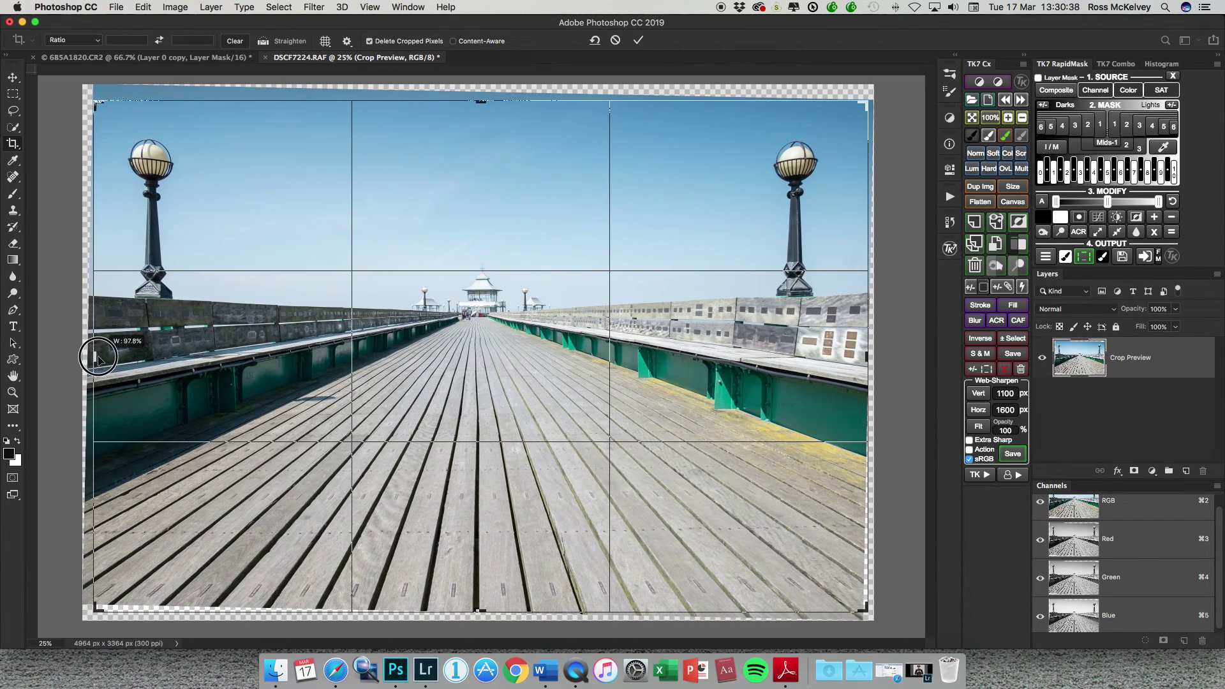
key("super+r")
left_click_drag(864, 360, 858, 355)
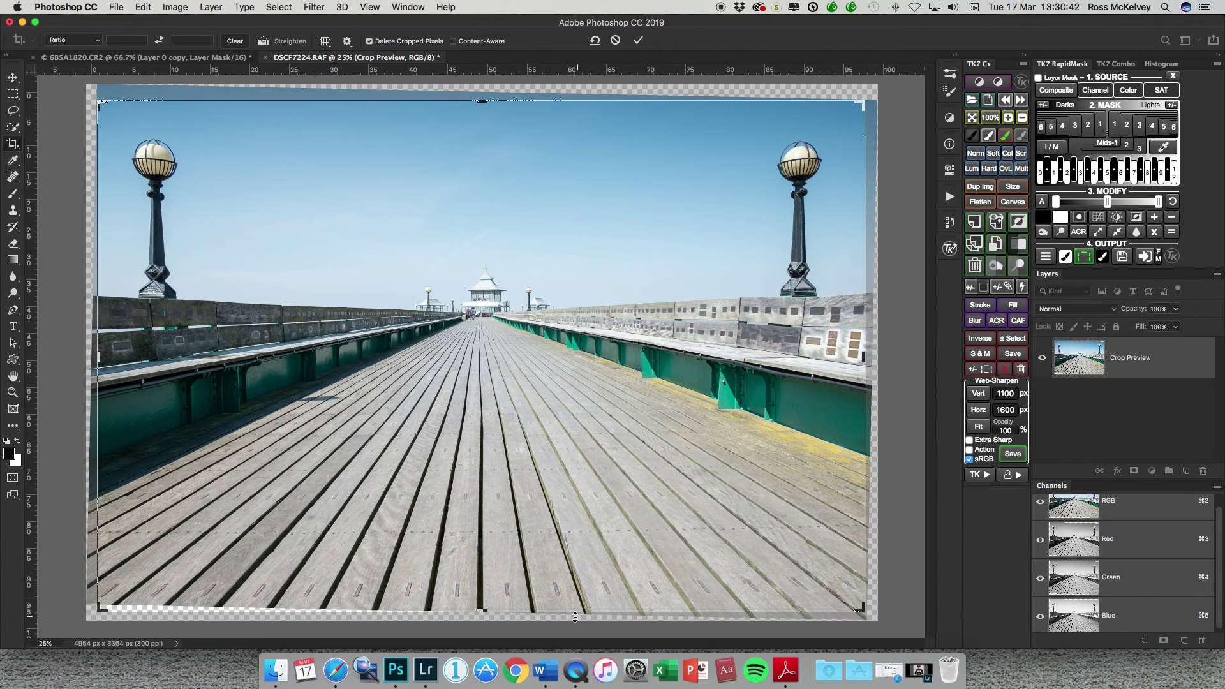
mouse_move(491, 612)
left_mouse_down()
mouse_move(478, 595)
mouse_move(483, 605)
left_mouse_up()
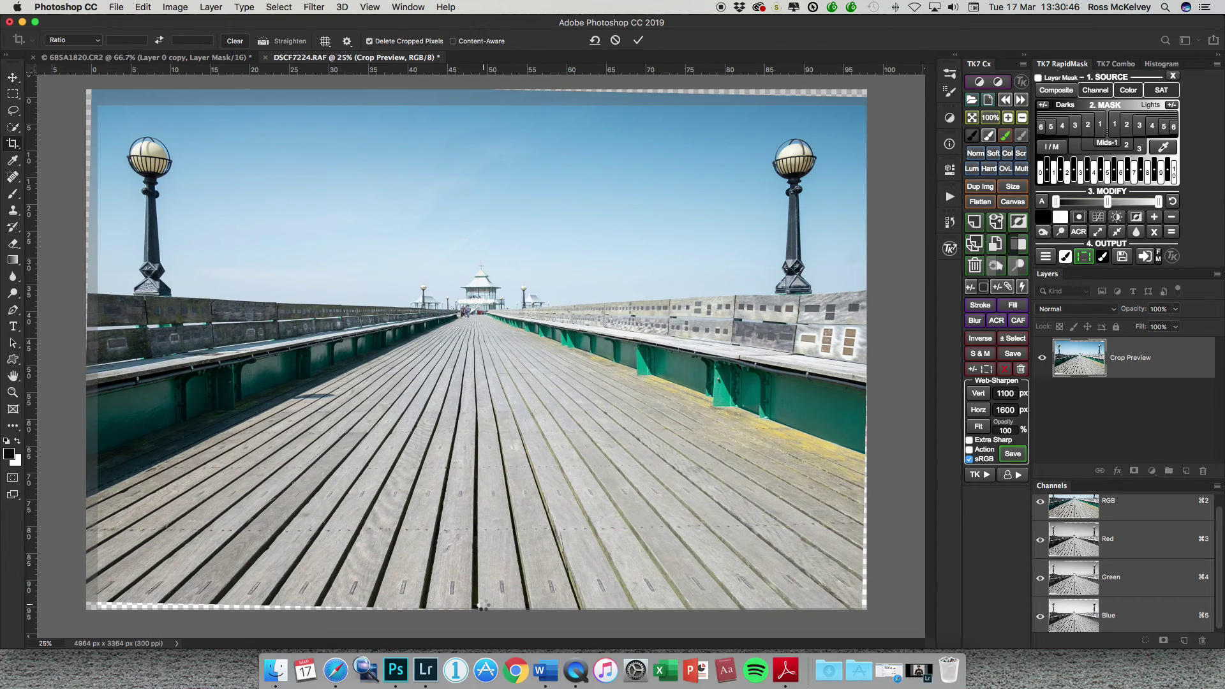
key("Return")
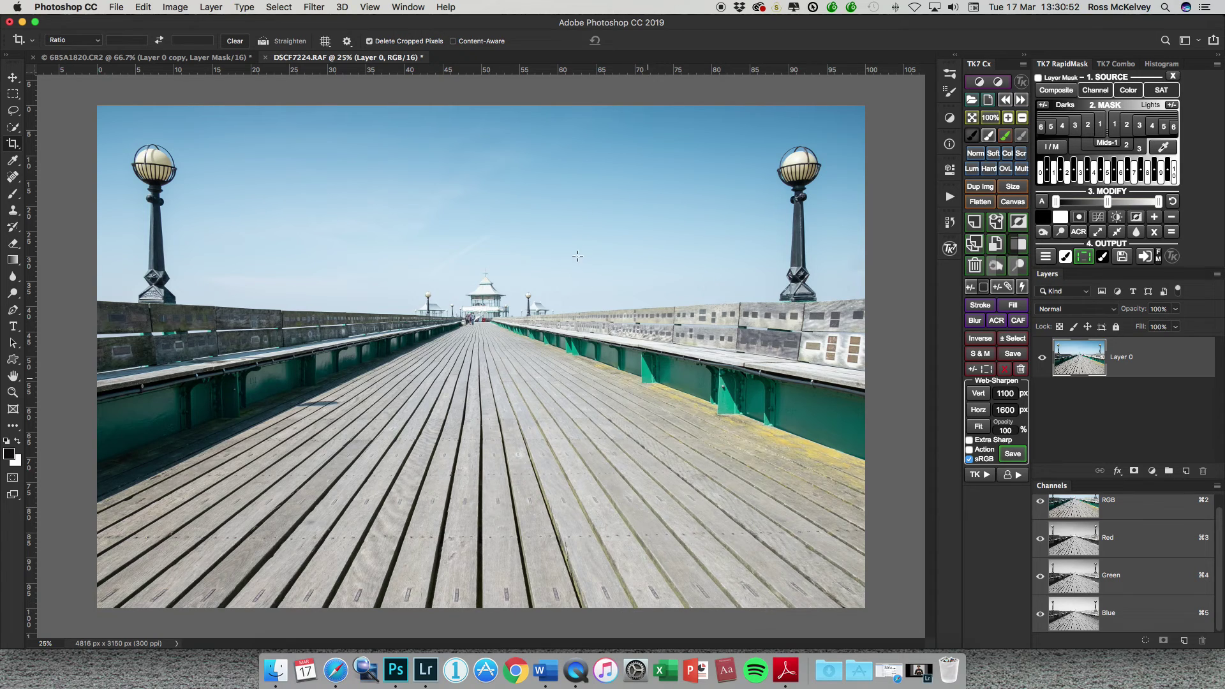
Step: Copy the masked officer layer from the portrait document into the pier photo and place it near the middle of the pier
left_click(195, 58)
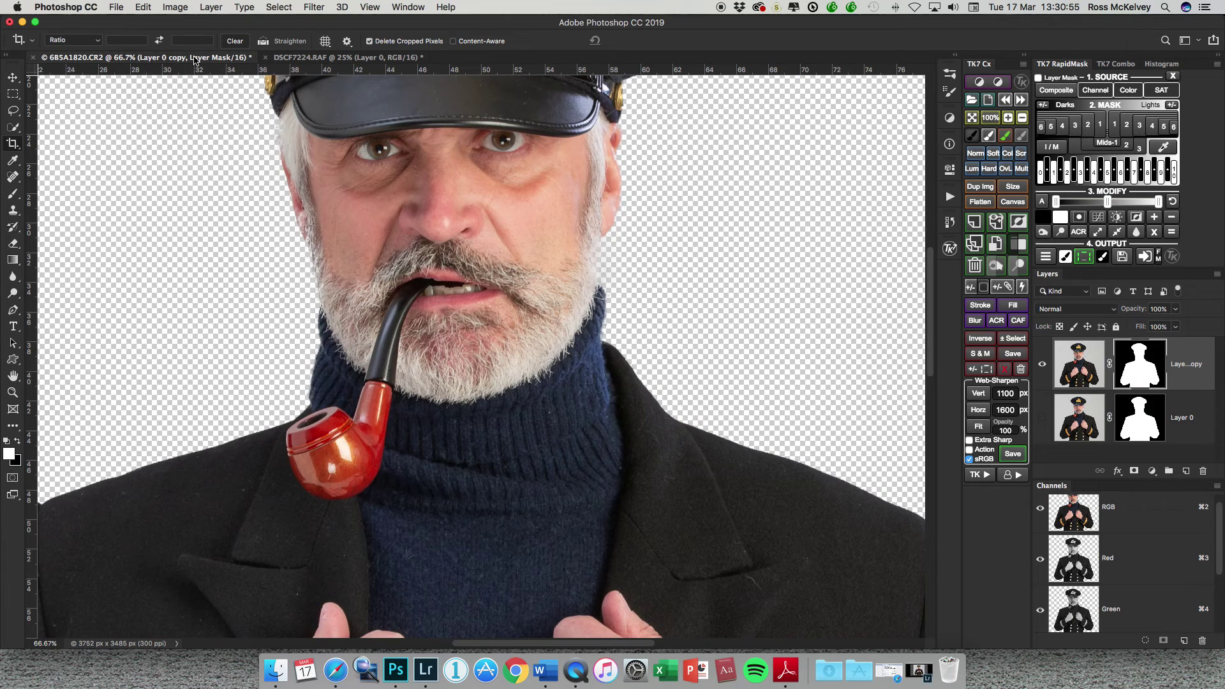
left_click(314, 58)
left_click(200, 58)
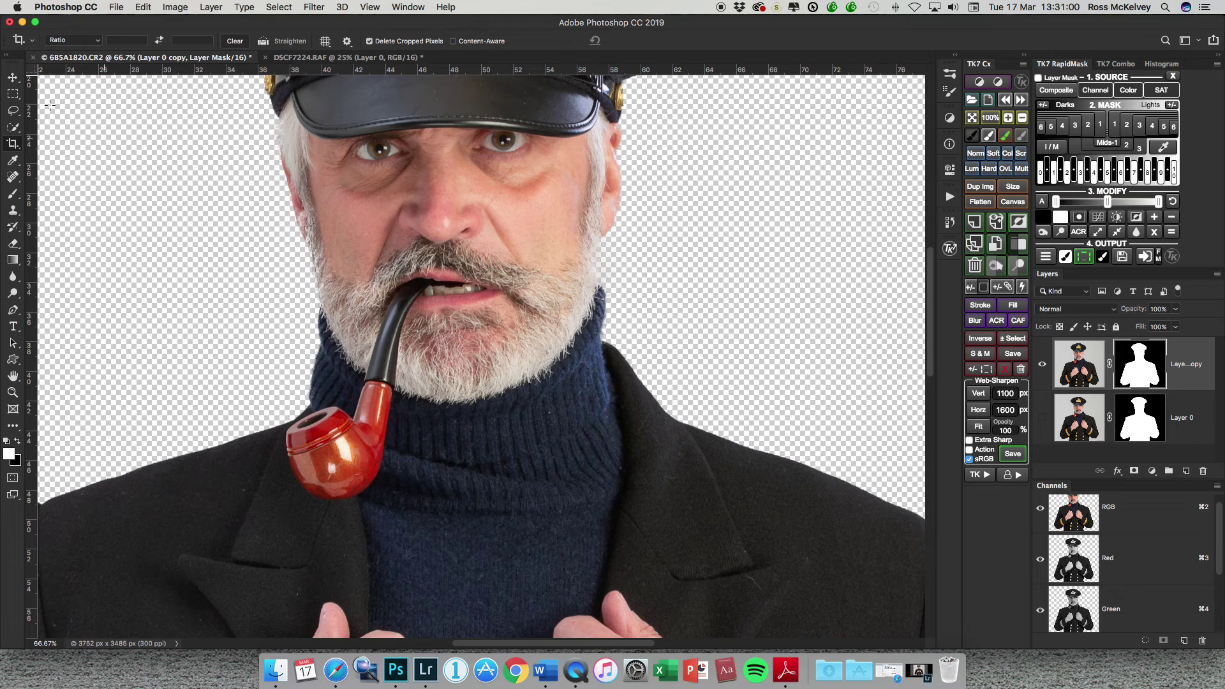
left_click(13, 78)
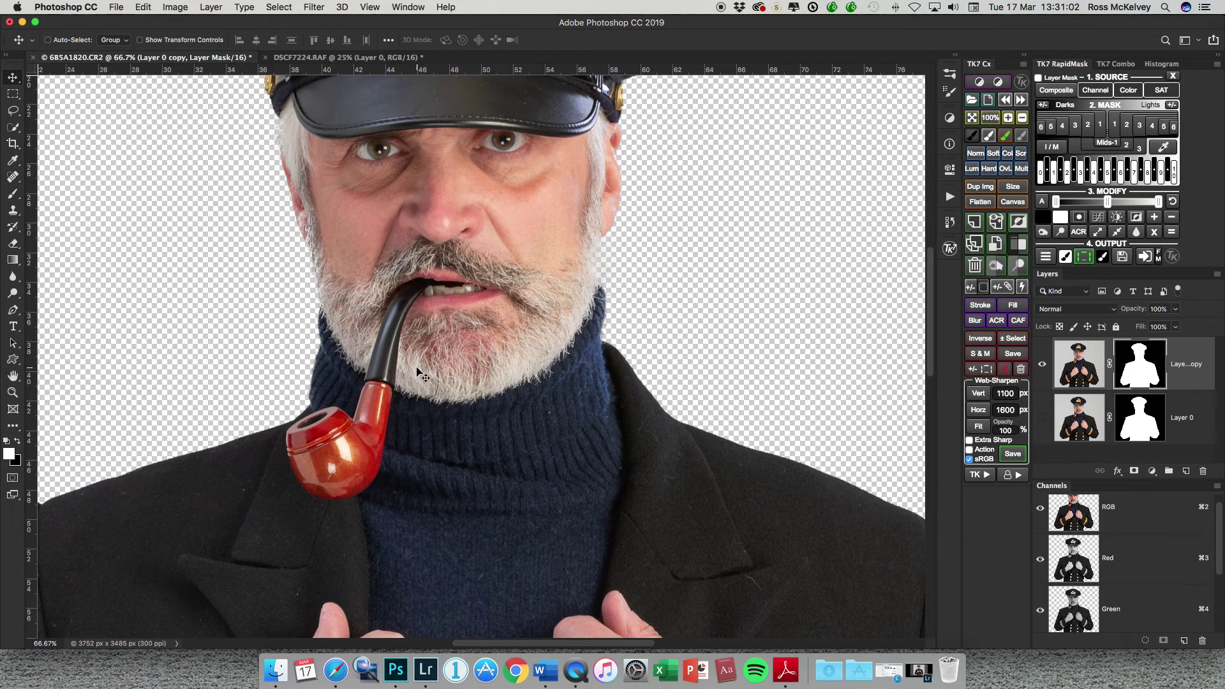
left_click_drag(447, 335, 499, 354)
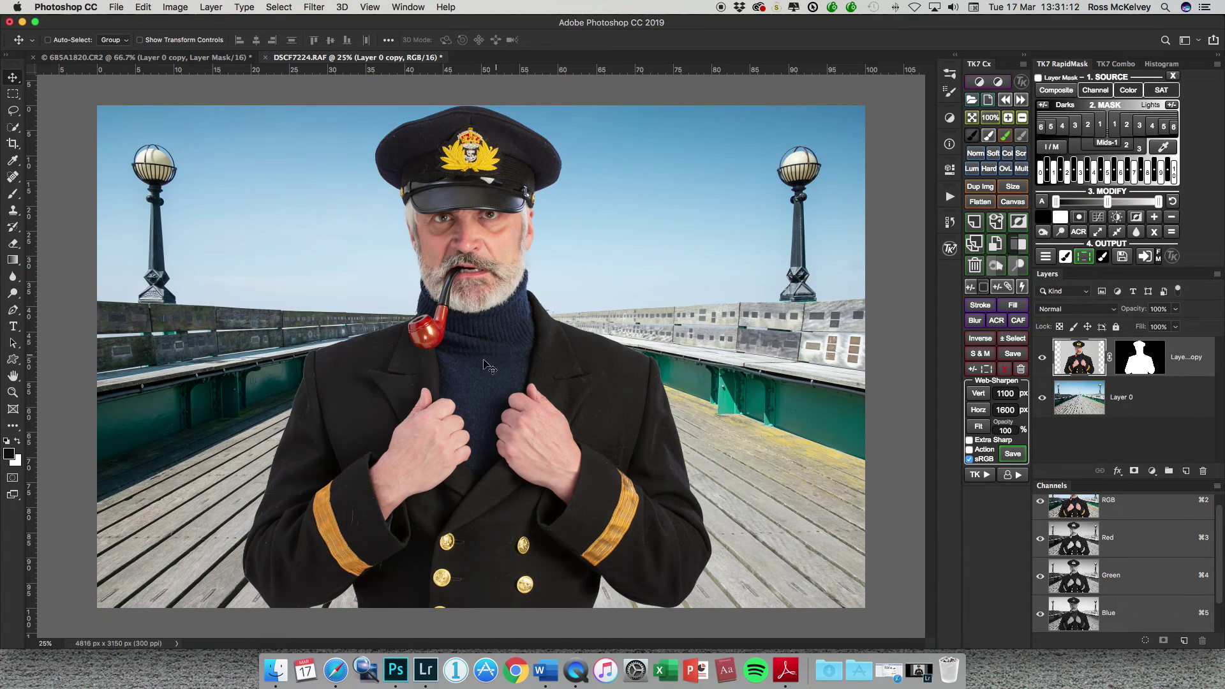
left_click_drag(517, 442, 505, 434)
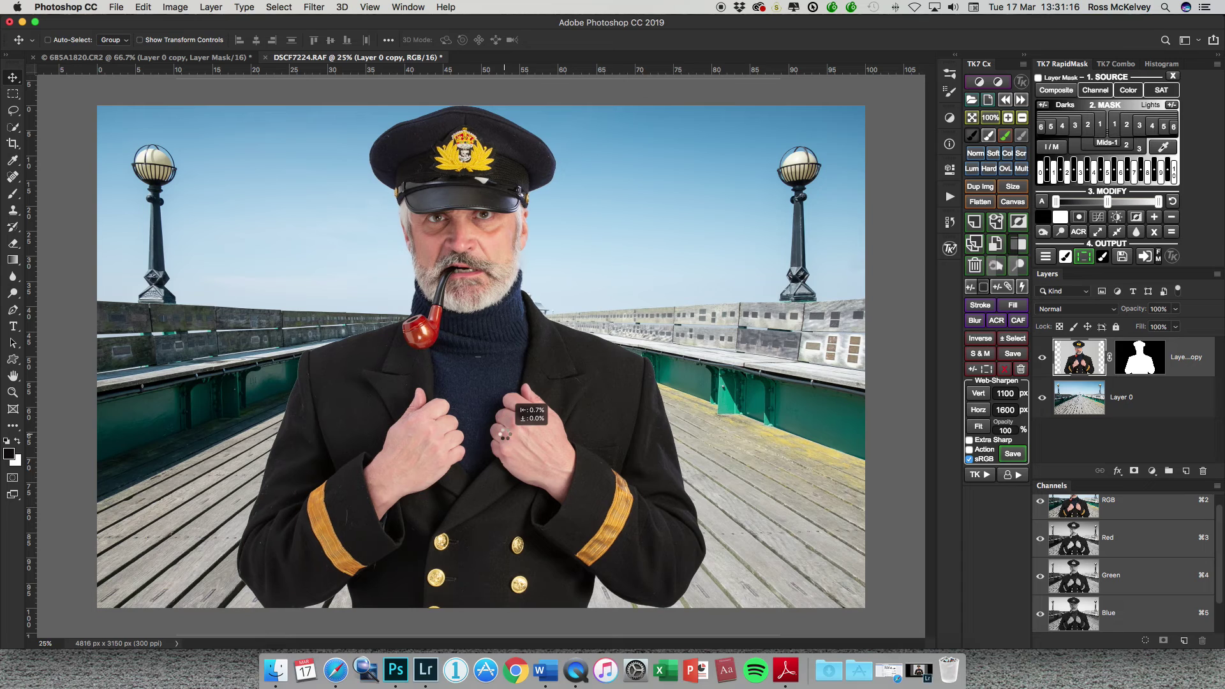
Step: Scale the officer layer proportionally to about 92%, centre it horizontally on the pier and align its lower edge with the canvas bottom
key("super+t")
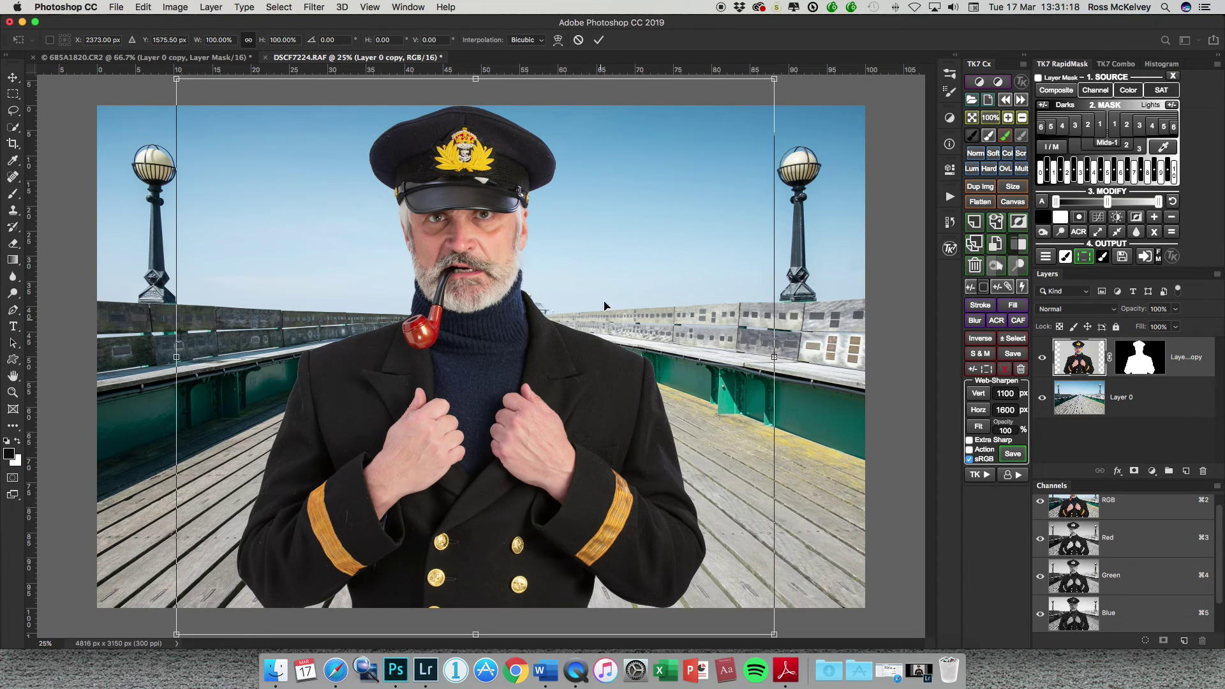
left_click_drag(774, 80, 754, 100)
mouse_move(567, 311)
left_mouse_down()
mouse_move(595, 290)
mouse_move(578, 292)
left_mouse_up()
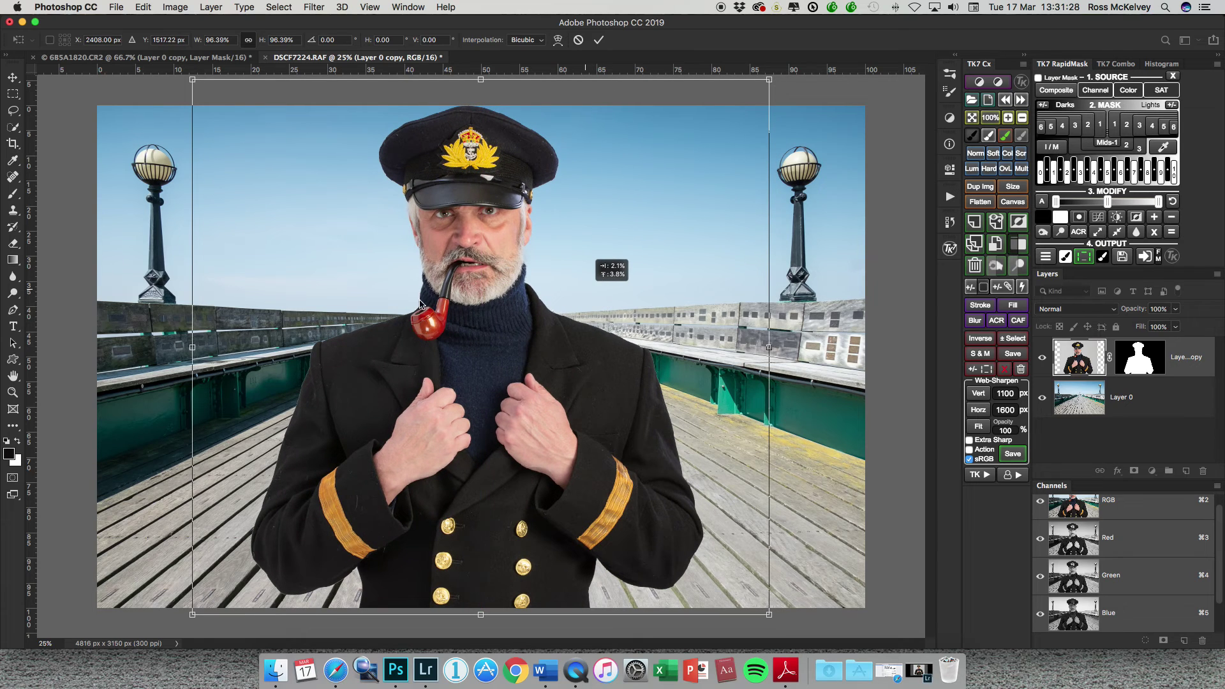
mouse_move(512, 331)
left_mouse_down()
mouse_move(520, 319)
mouse_move(539, 333)
mouse_move(511, 332)
left_mouse_up()
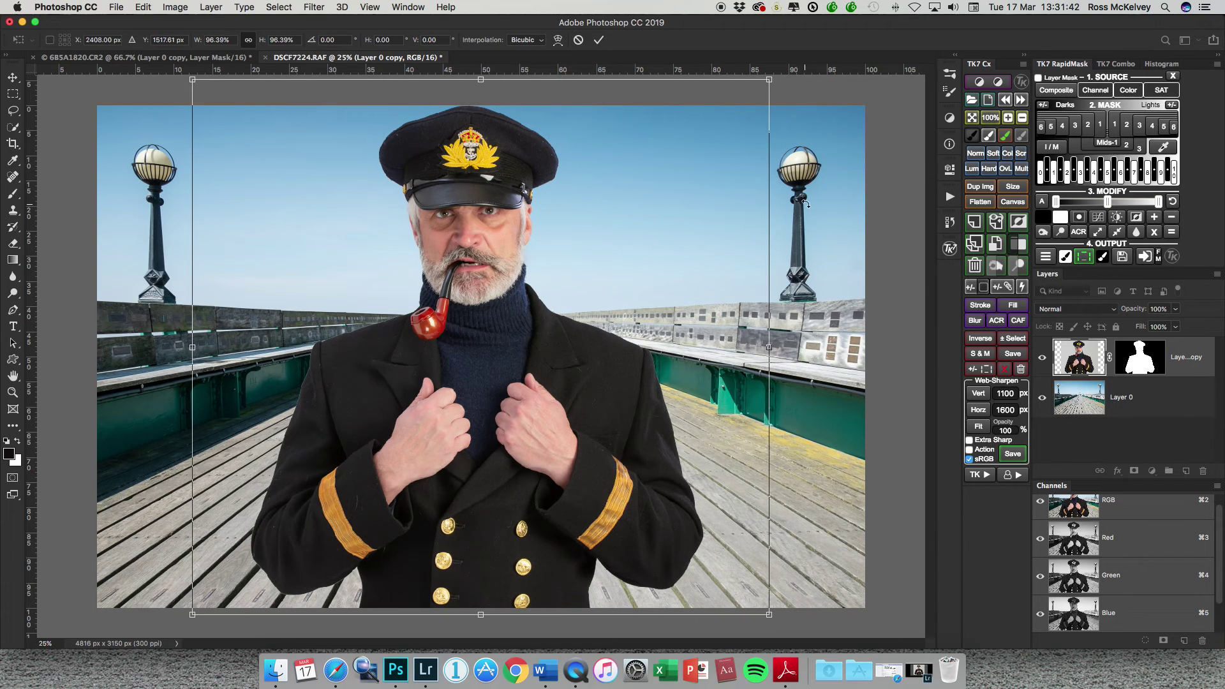
left_click_drag(769, 82, 757, 90)
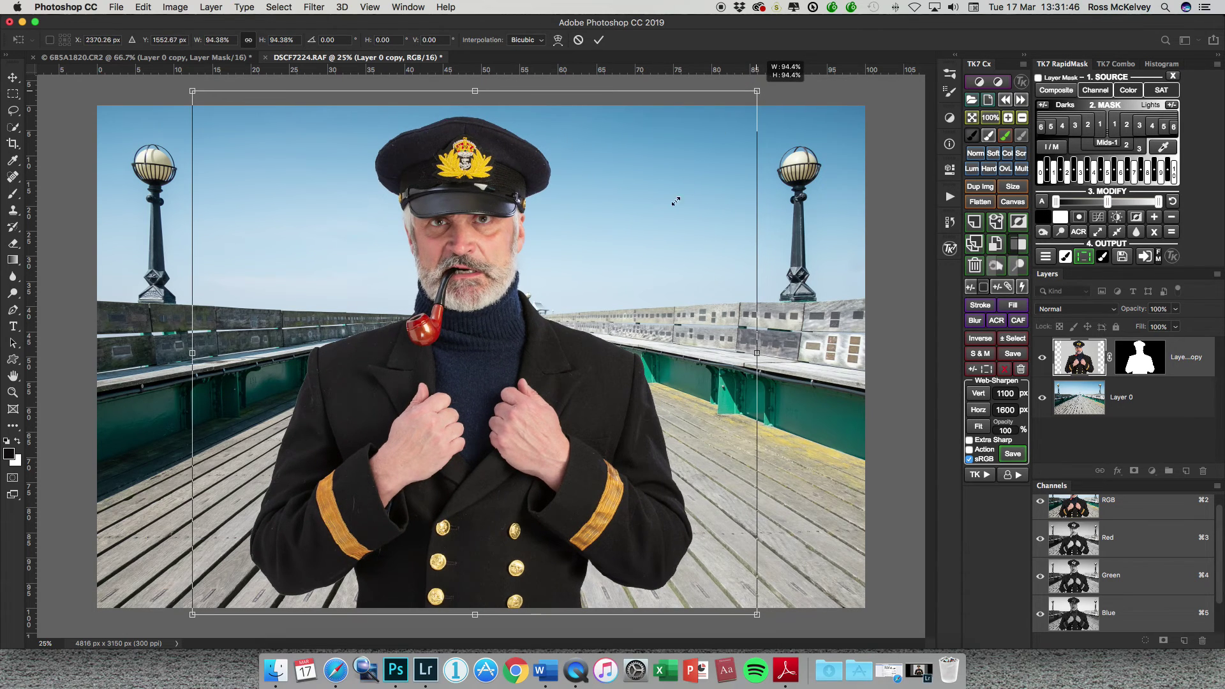
left_click_drag(598, 295, 600, 297)
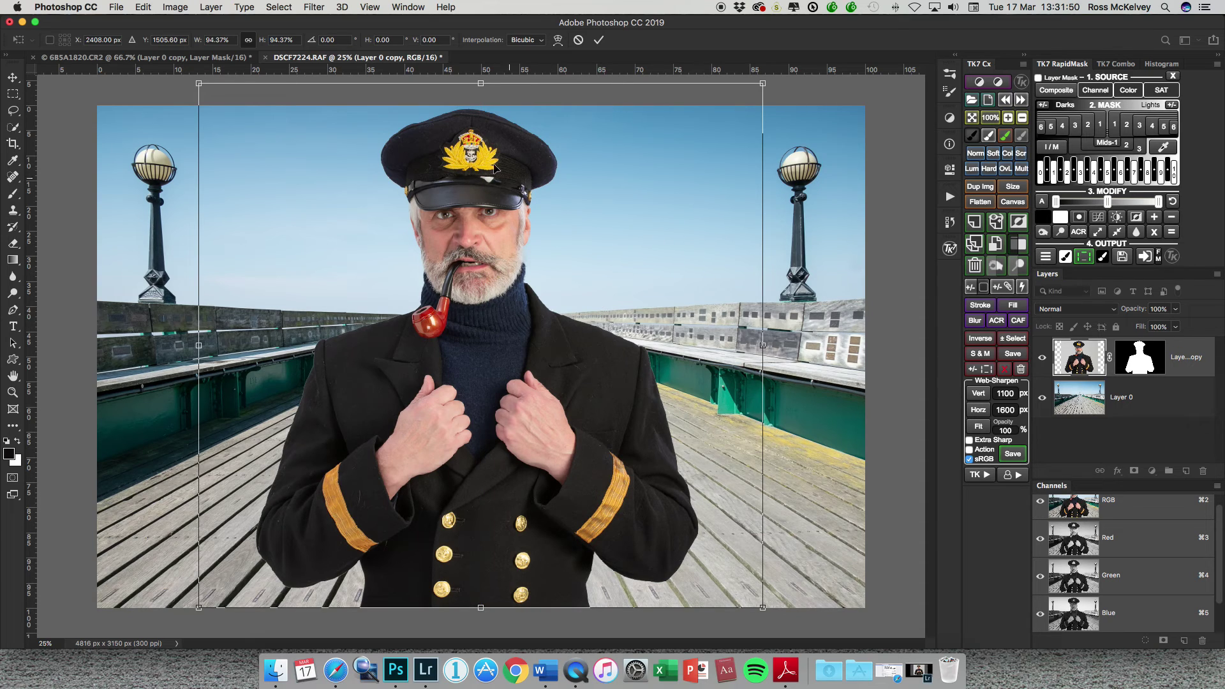
left_click_drag(761, 85, 751, 97)
left_click_drag(591, 396, 597, 397)
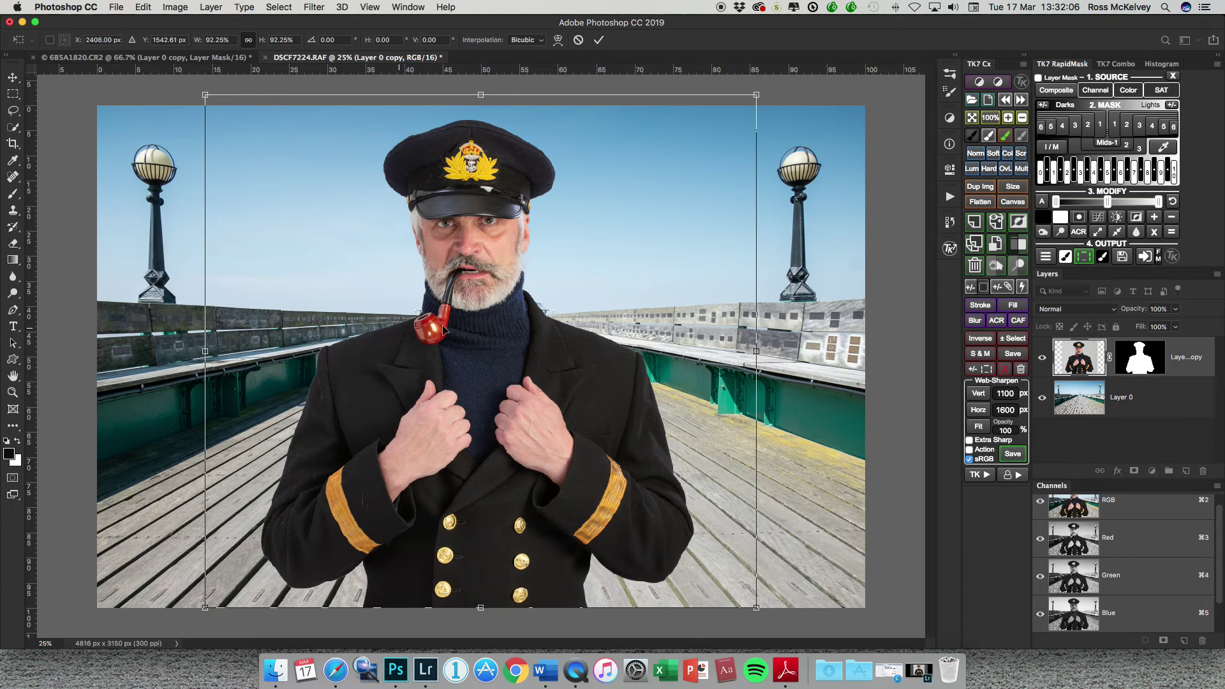
left_click(601, 40)
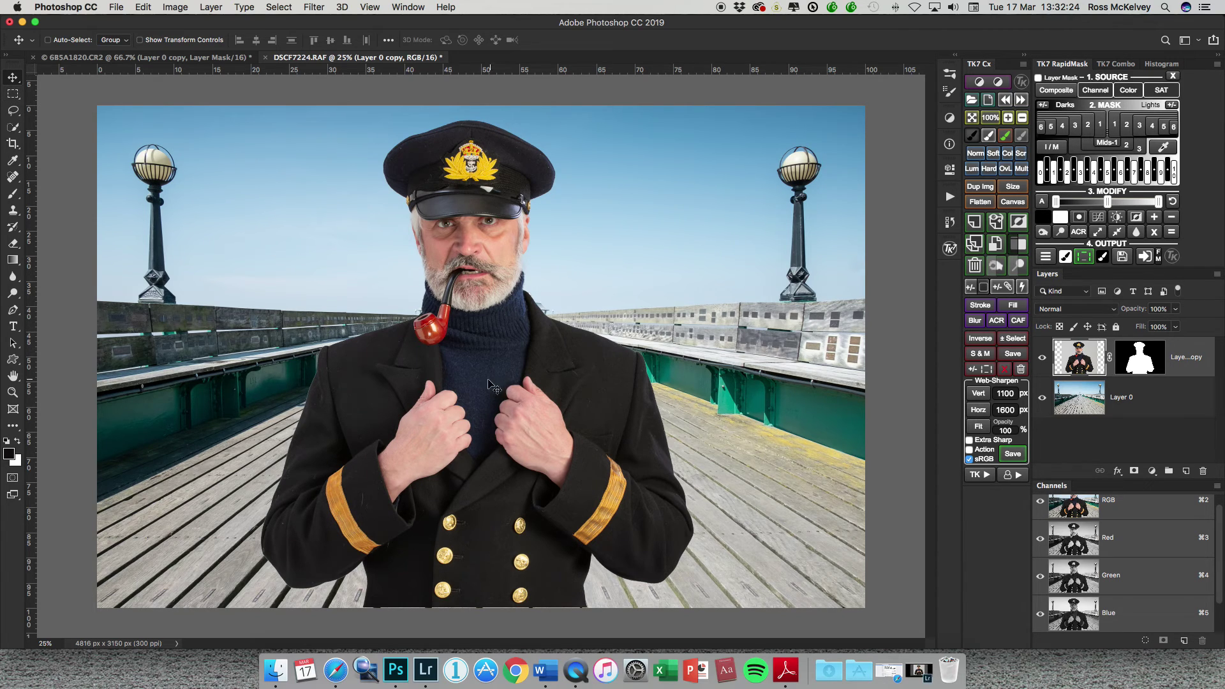
mouse_move(489, 385)
left_mouse_down()
mouse_move(508, 383)
mouse_move(486, 375)
mouse_move(492, 359)
mouse_move(485, 390)
left_mouse_up()
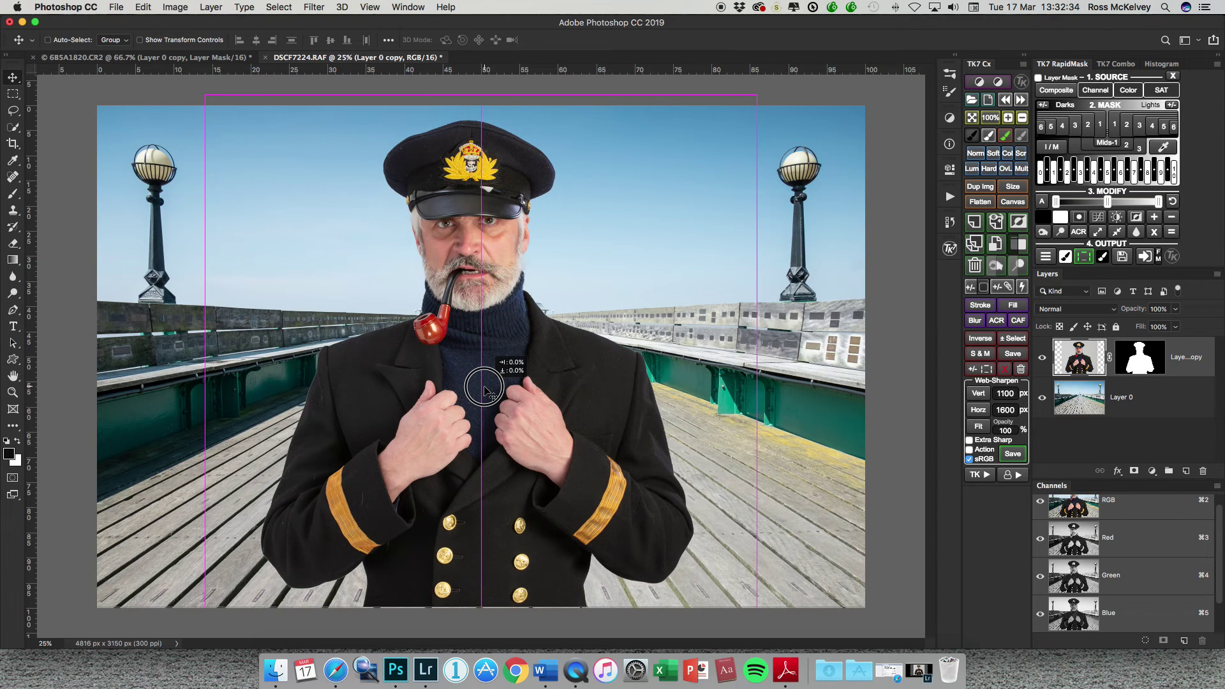
left_click_drag(485, 390, 485, 391)
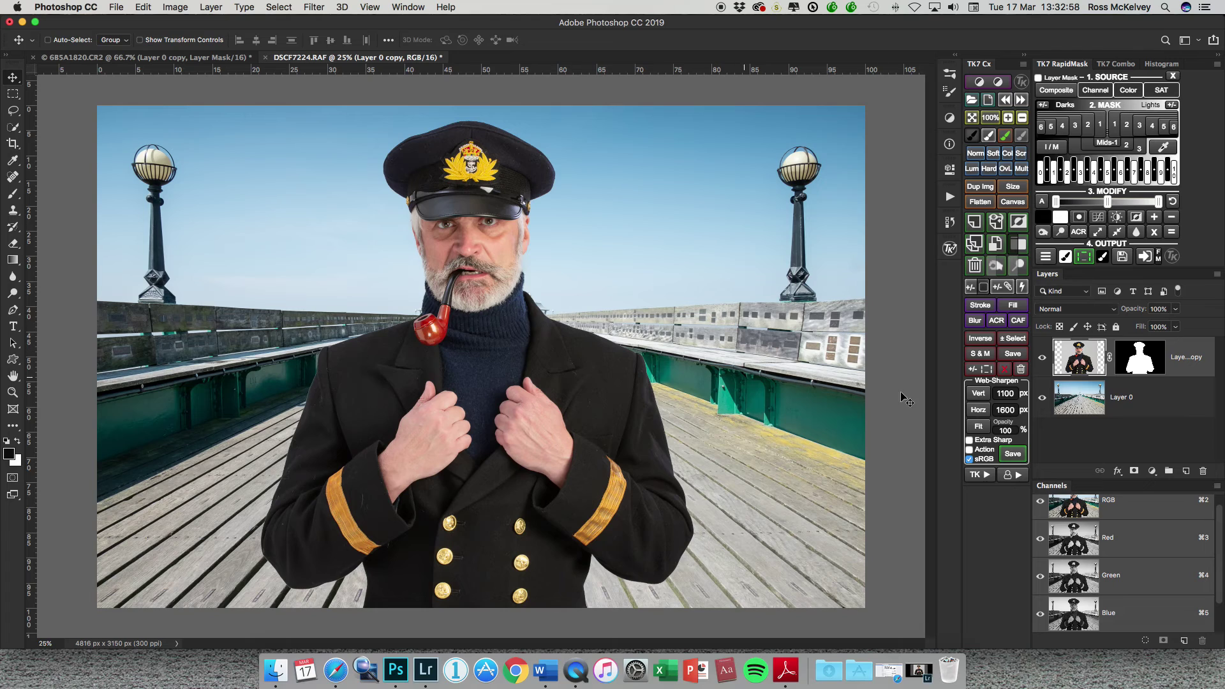
Step: Warp the pier layer, pulling its middle slightly downward behind the officer to lower the walls and horizon
left_click(1086, 400)
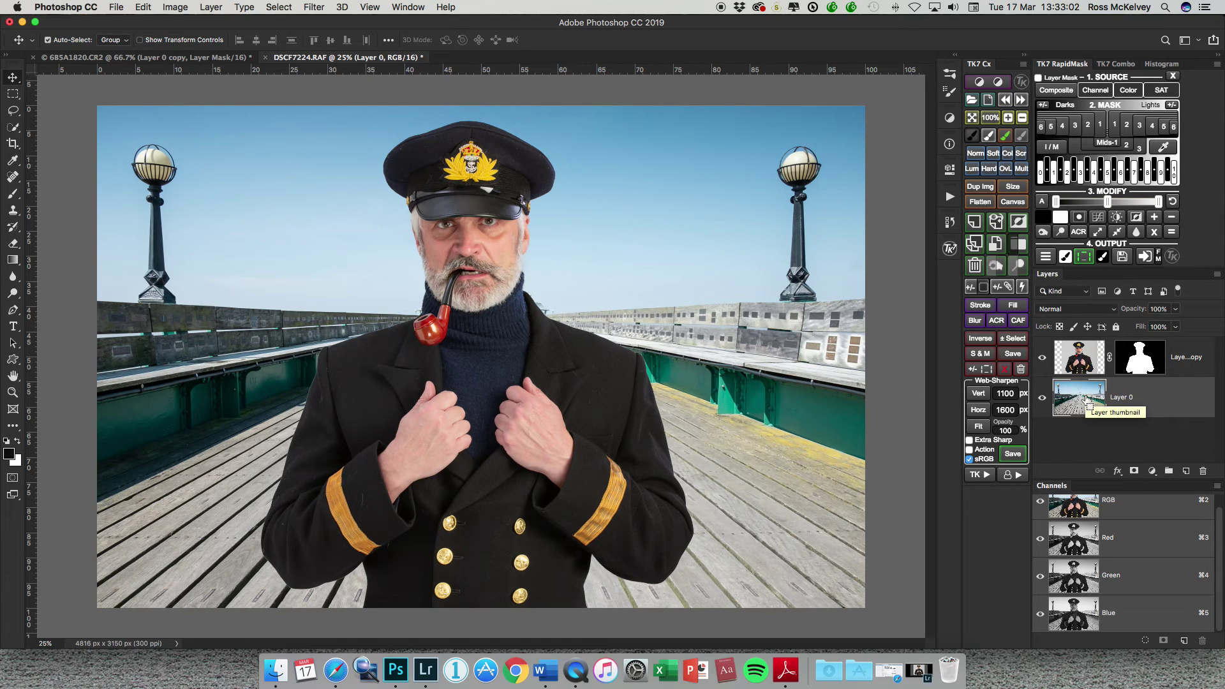
key("super+t")
right_click(617, 304)
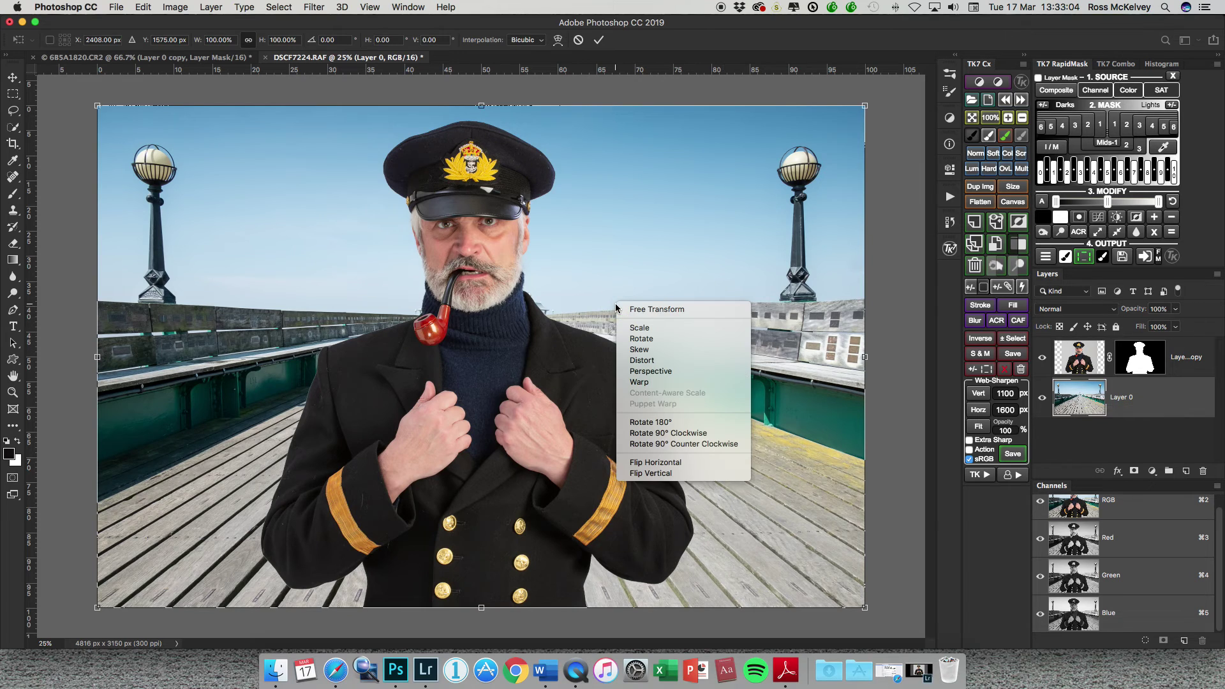
left_click(700, 383)
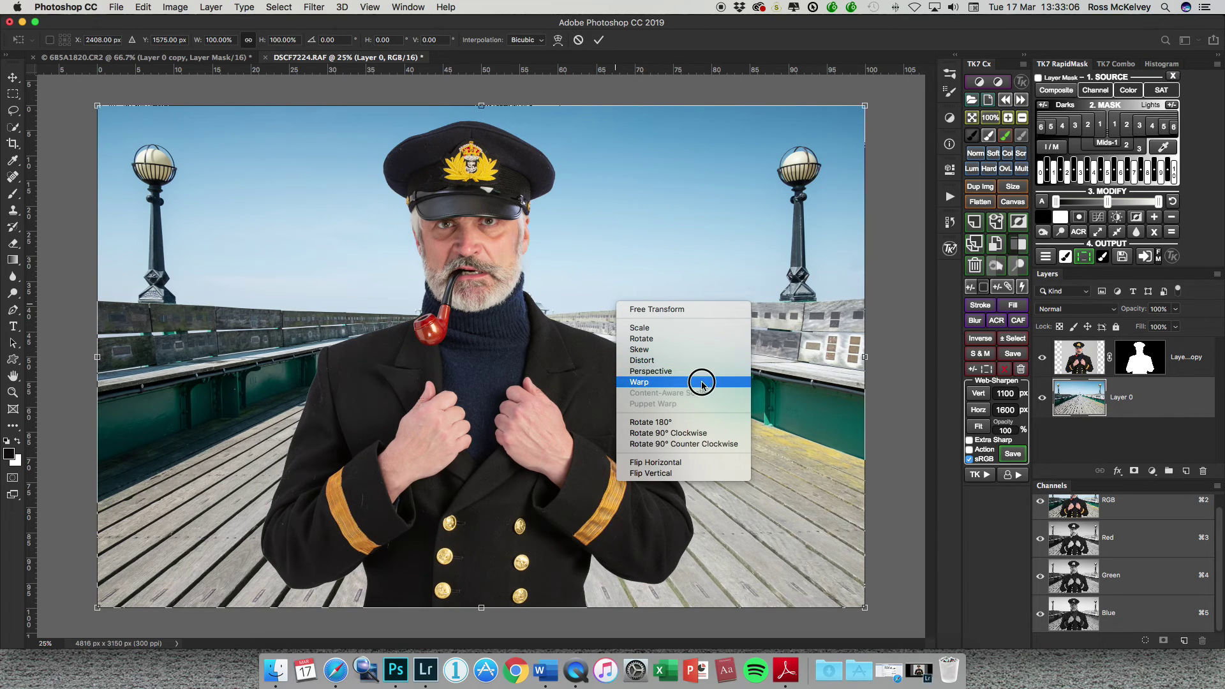
left_click(503, 409)
left_click_drag(503, 412, 505, 421)
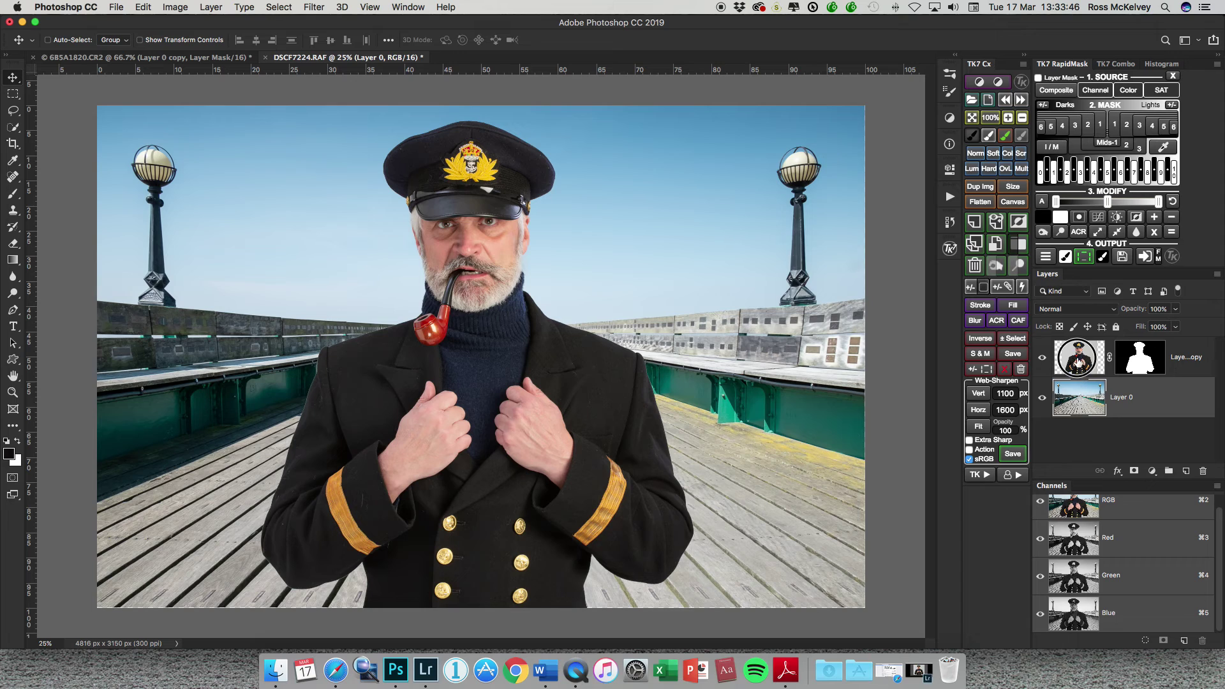
Step: Try flipping the officer layer horizontally in front of the pier
left_click(1079, 363)
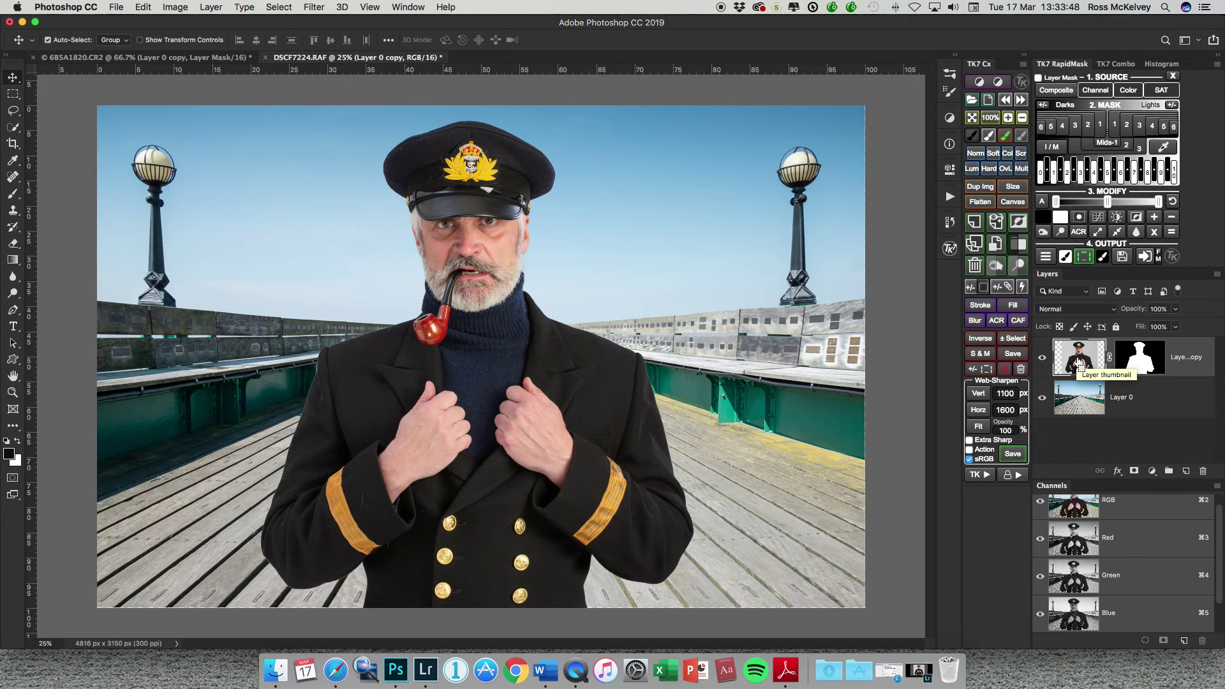
key("super+t")
right_click(593, 219)
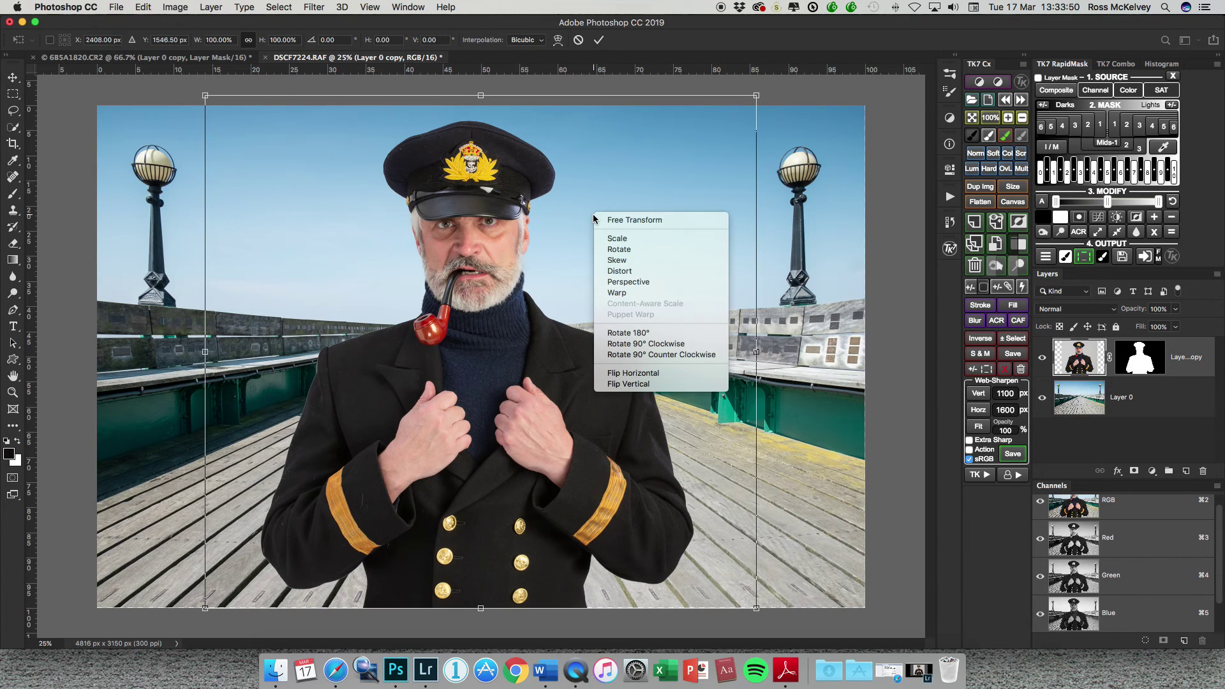
left_click(668, 374)
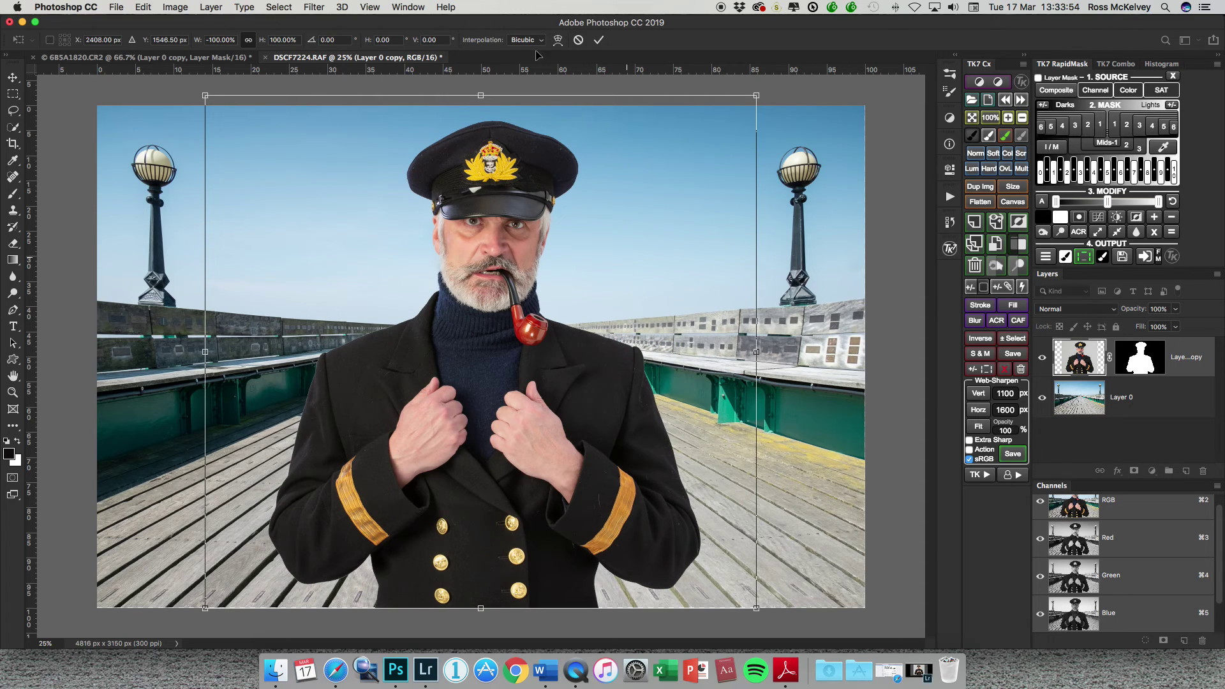
key("Return")
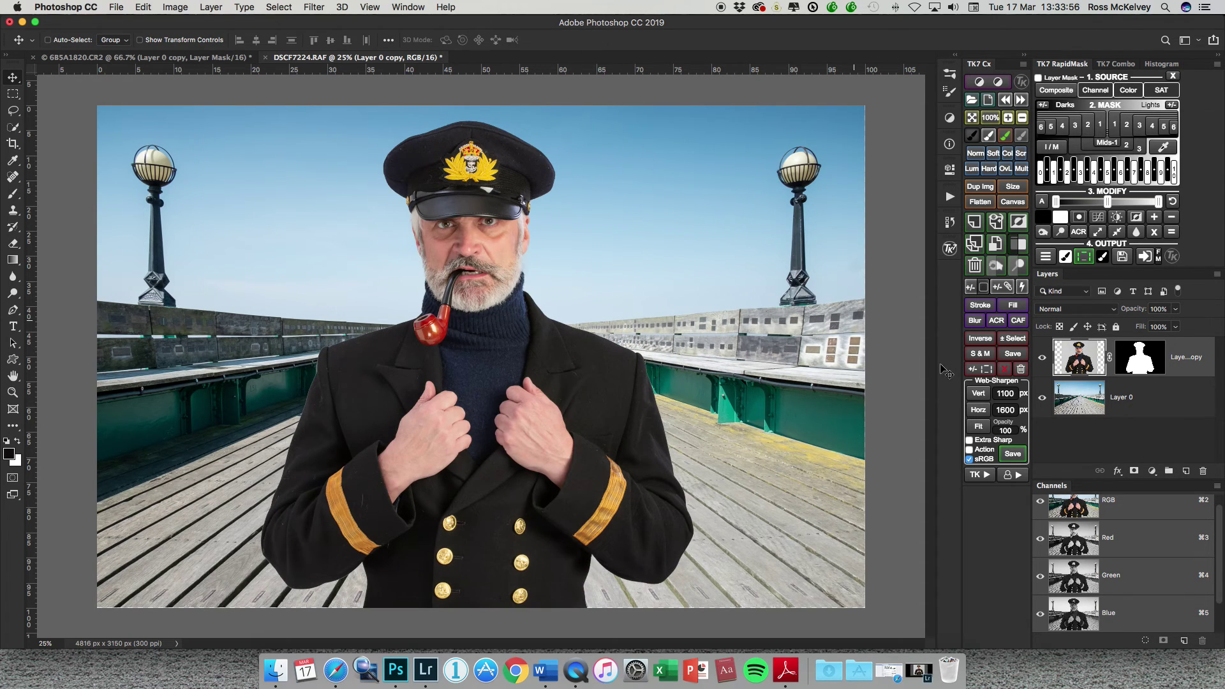
Step: Flip the pier background layer horizontally behind the officer
left_click(1078, 401)
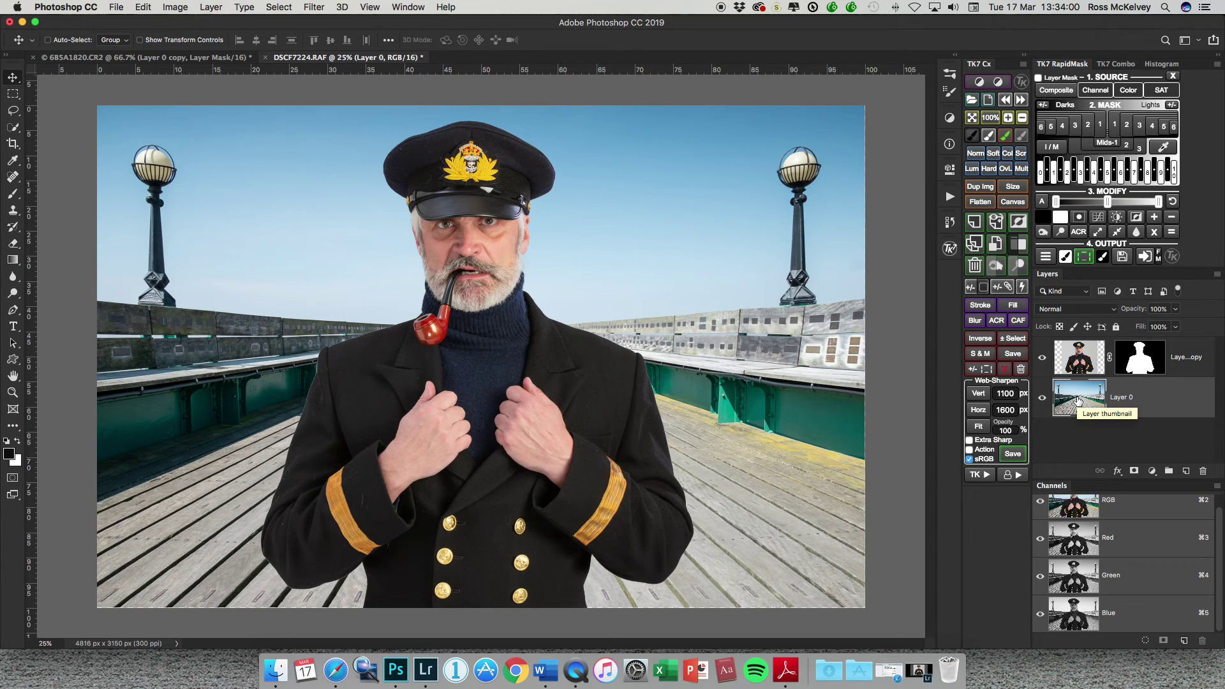
key("super")
key("super+j")
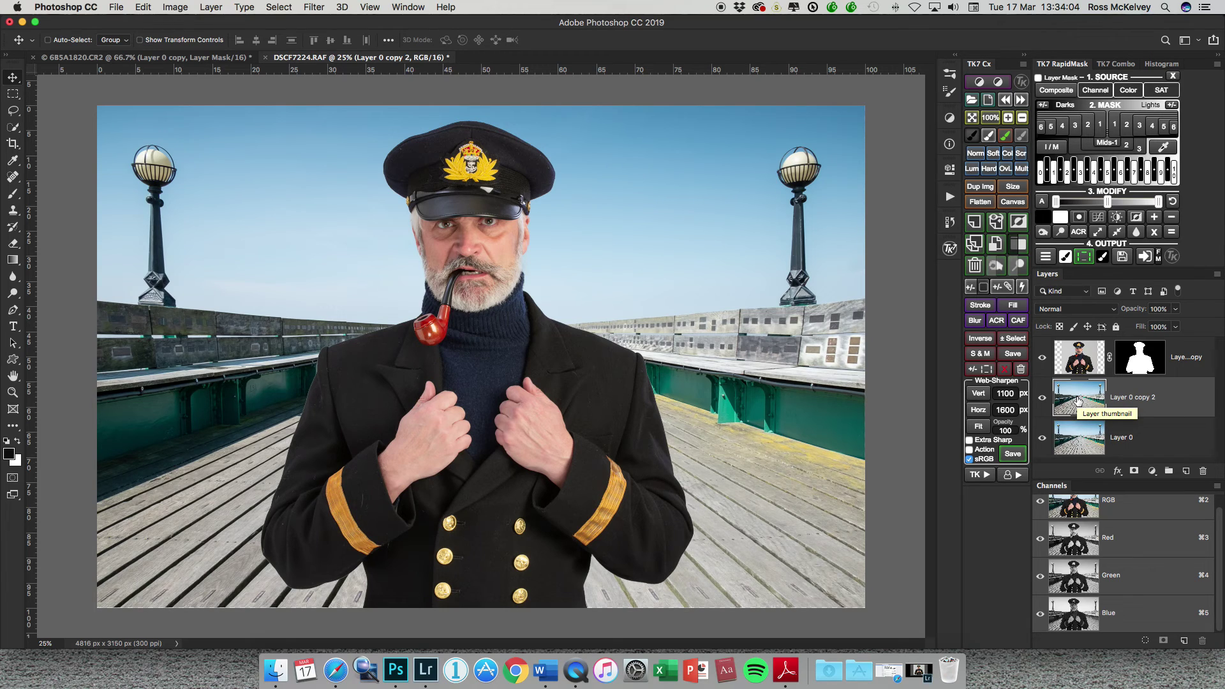
key("super+z")
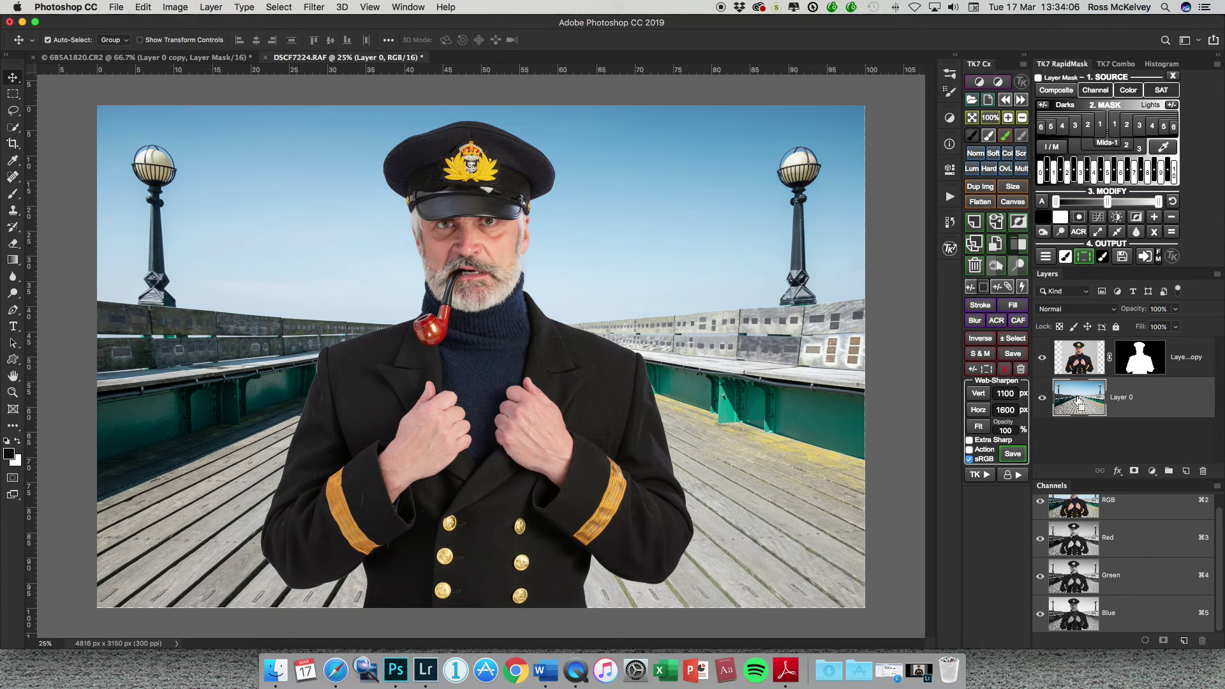
key("super+t")
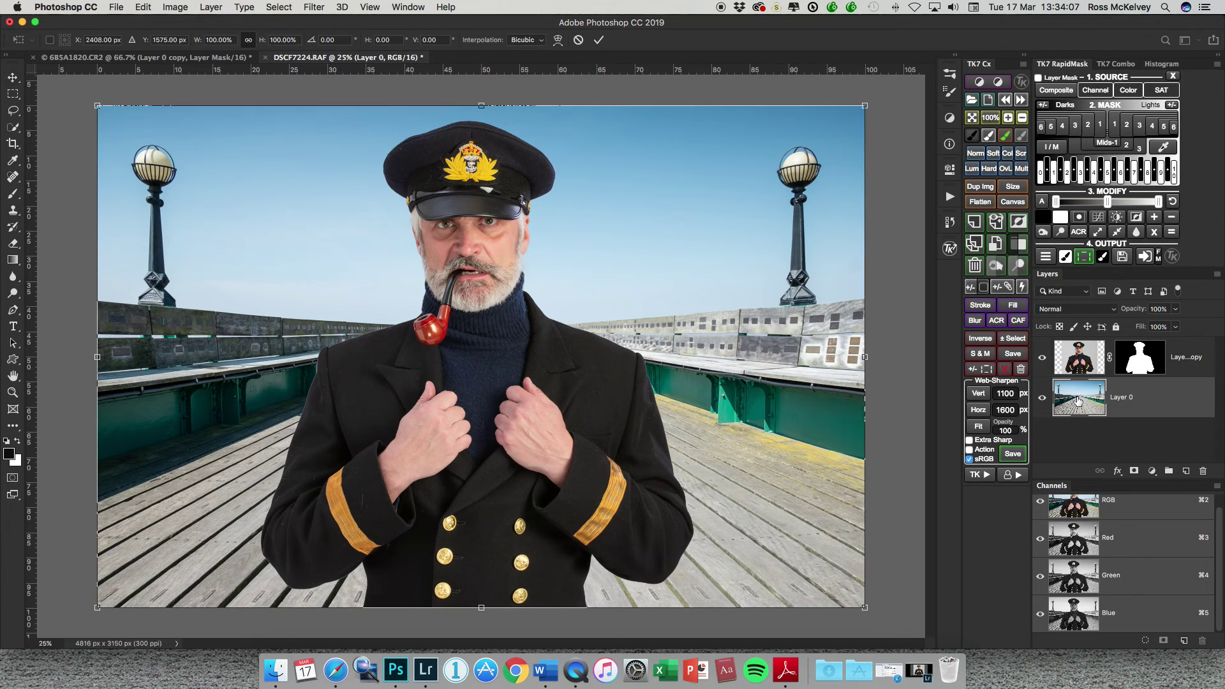
right_click(617, 248)
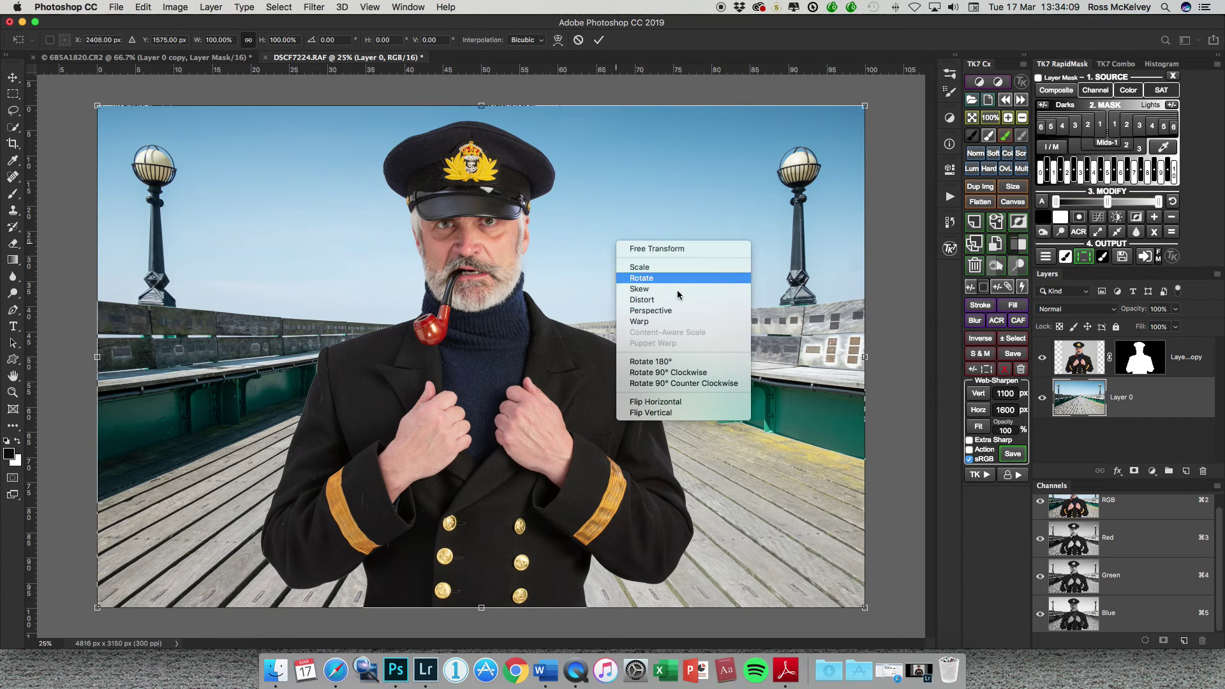
left_click(702, 402)
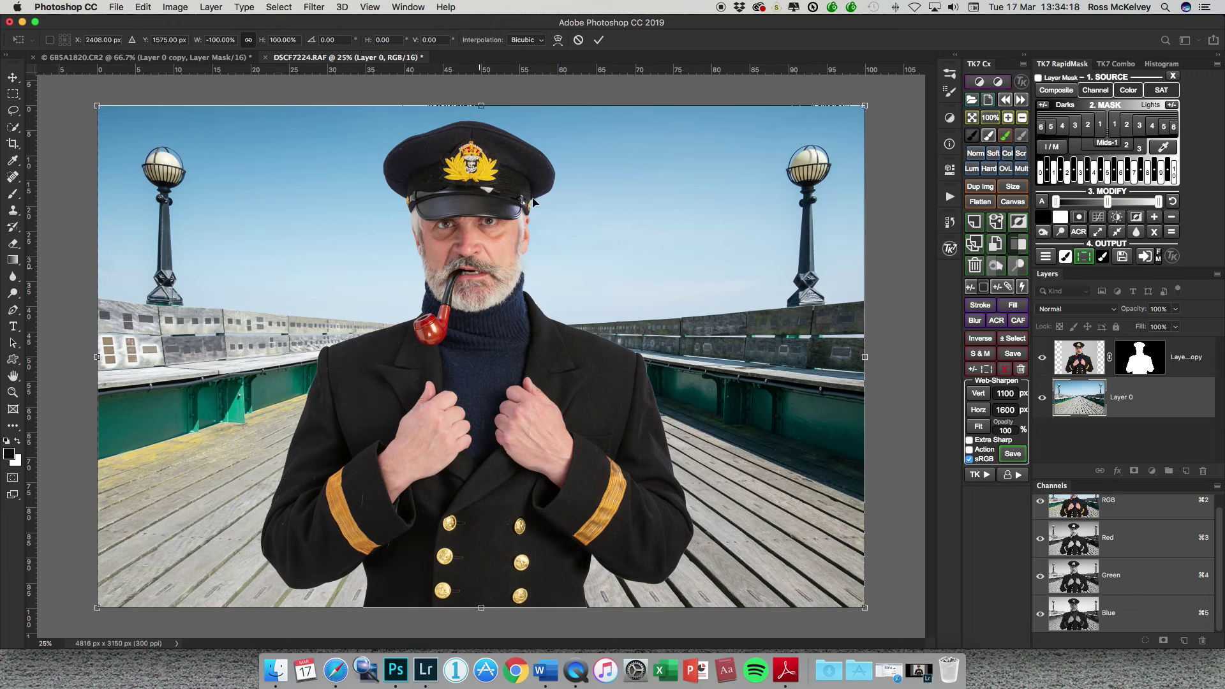
left_click(599, 39)
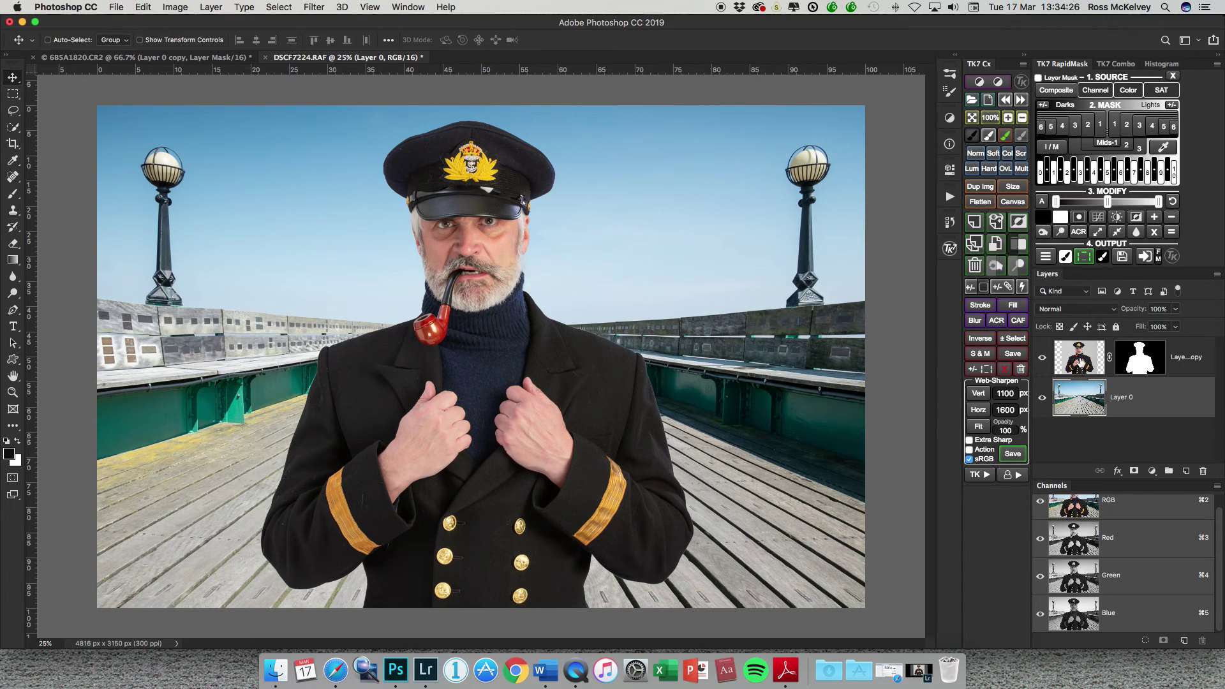
Step: Stamp all visible layers into a new top layer and apply the Color Efex Pro 4 Brilliance/Warmth filter with Warmth at 24%
left_click(1081, 363)
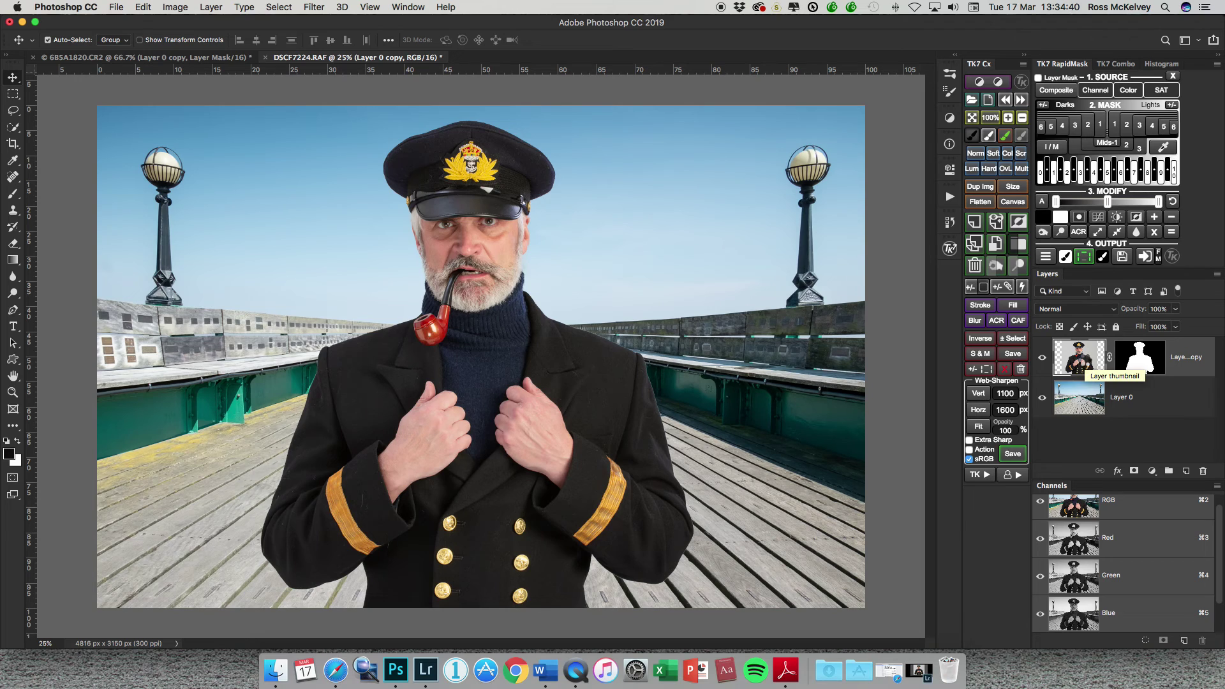
key("super+alt+shift+e")
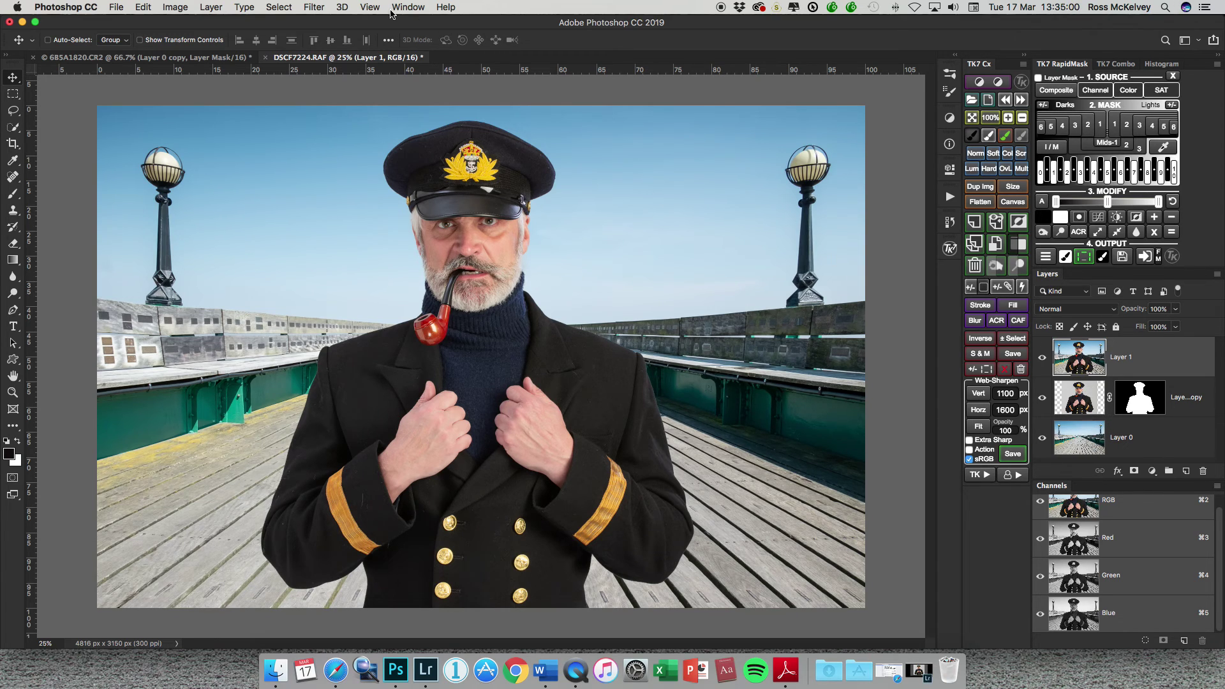
left_click(314, 7)
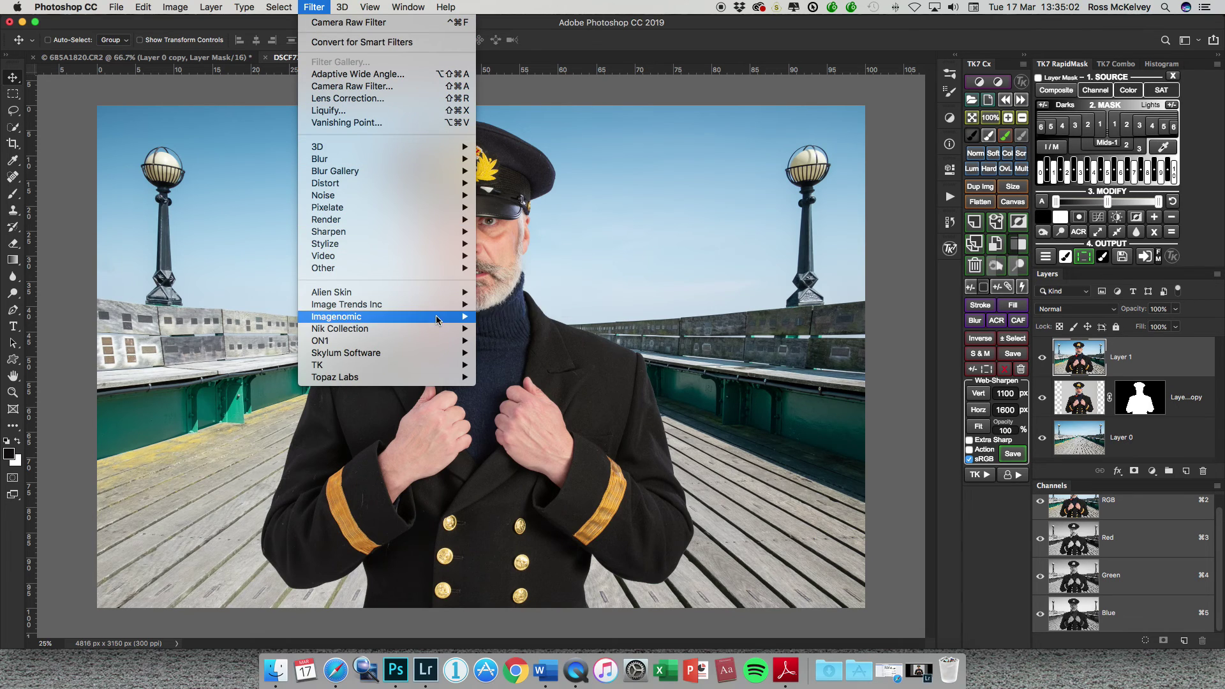
mouse_move(440, 329)
left_click(580, 348)
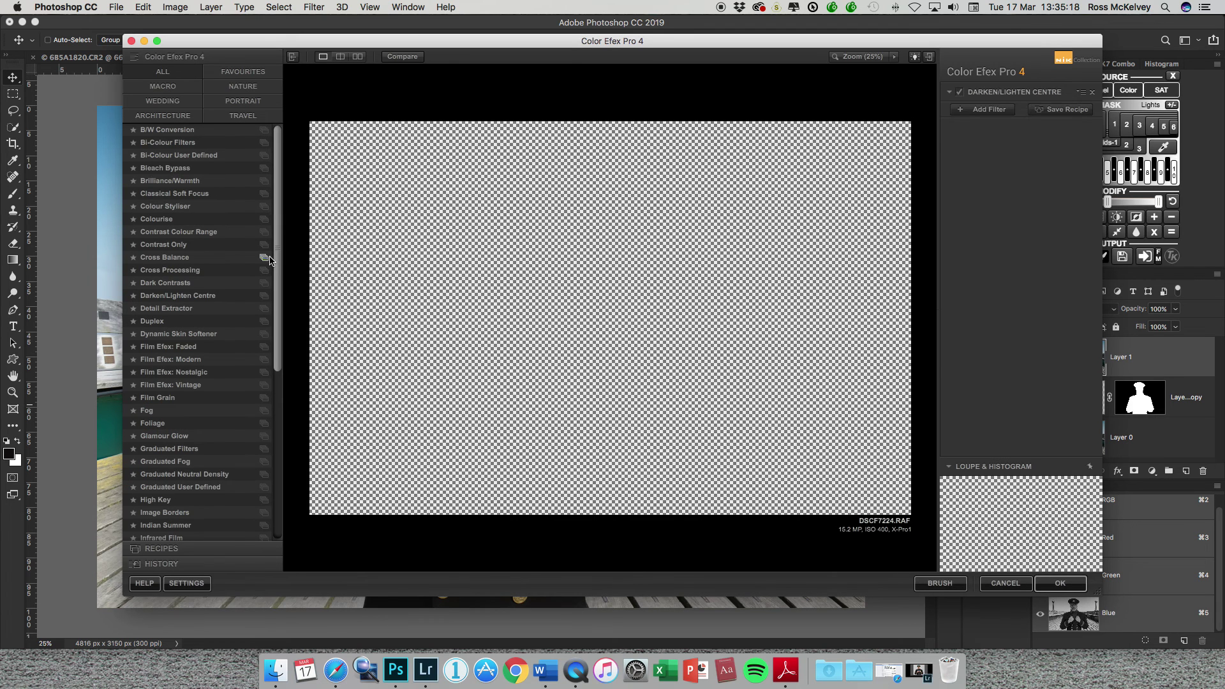
left_click(170, 181)
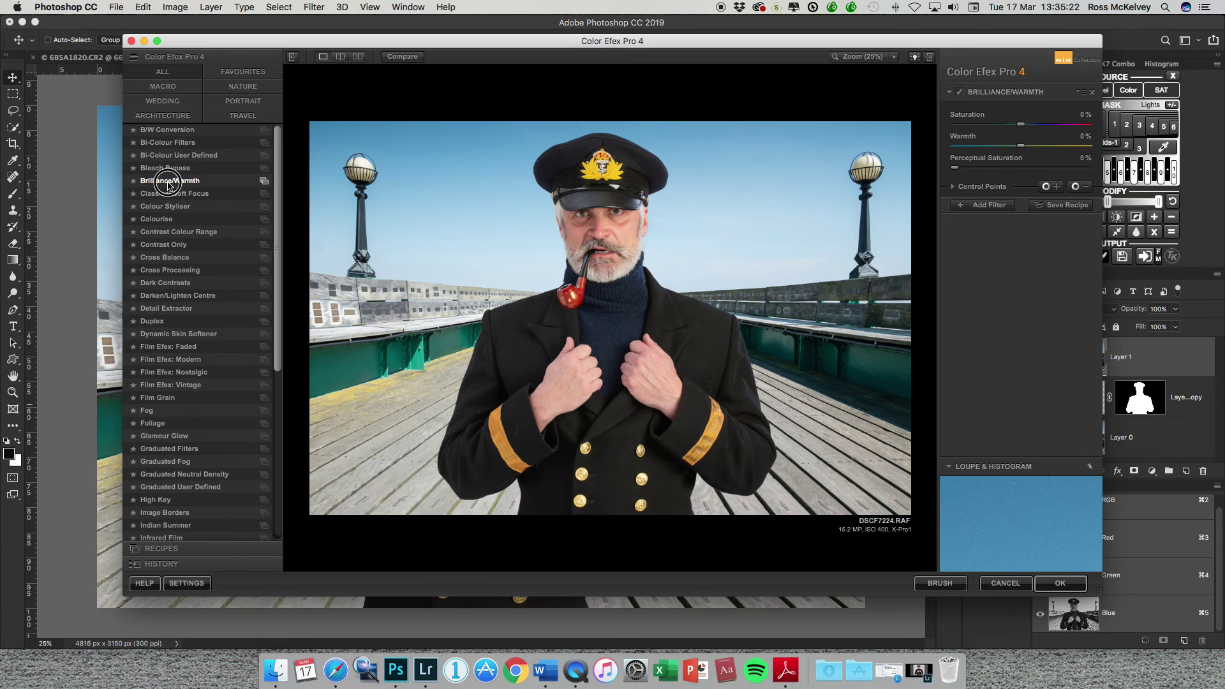
mouse_move(1022, 147)
left_mouse_down()
mouse_move(974, 151)
mouse_move(1051, 155)
mouse_move(1039, 155)
left_mouse_up()
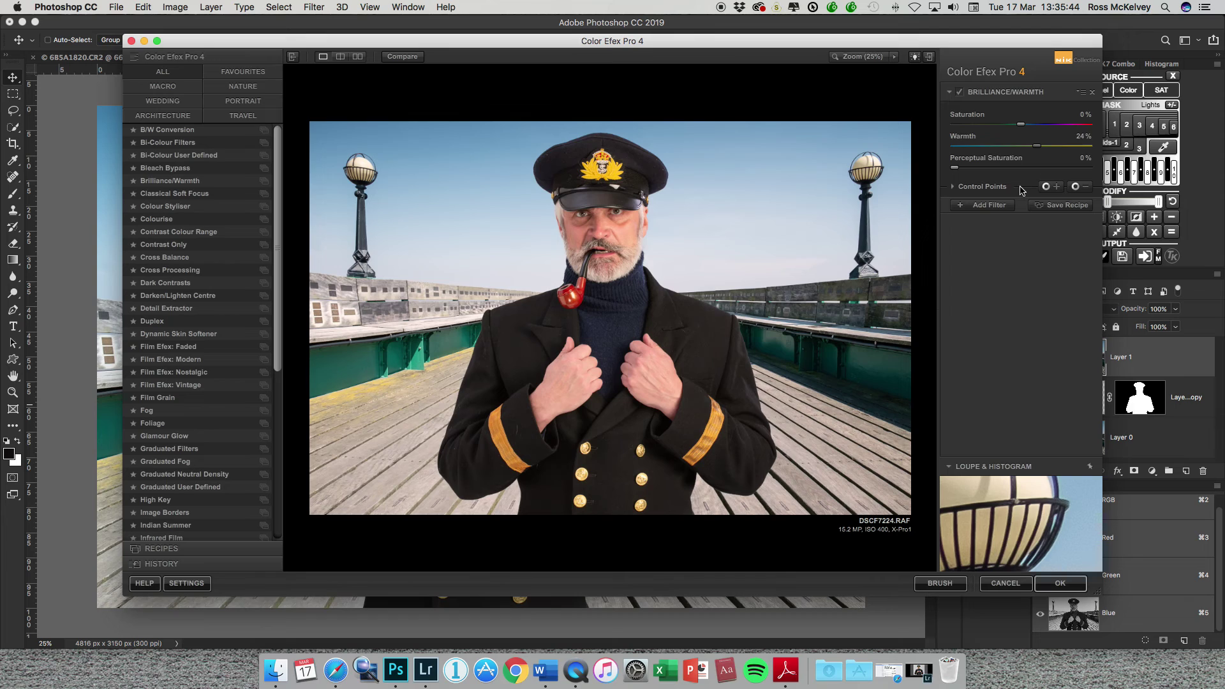
left_click(1056, 581)
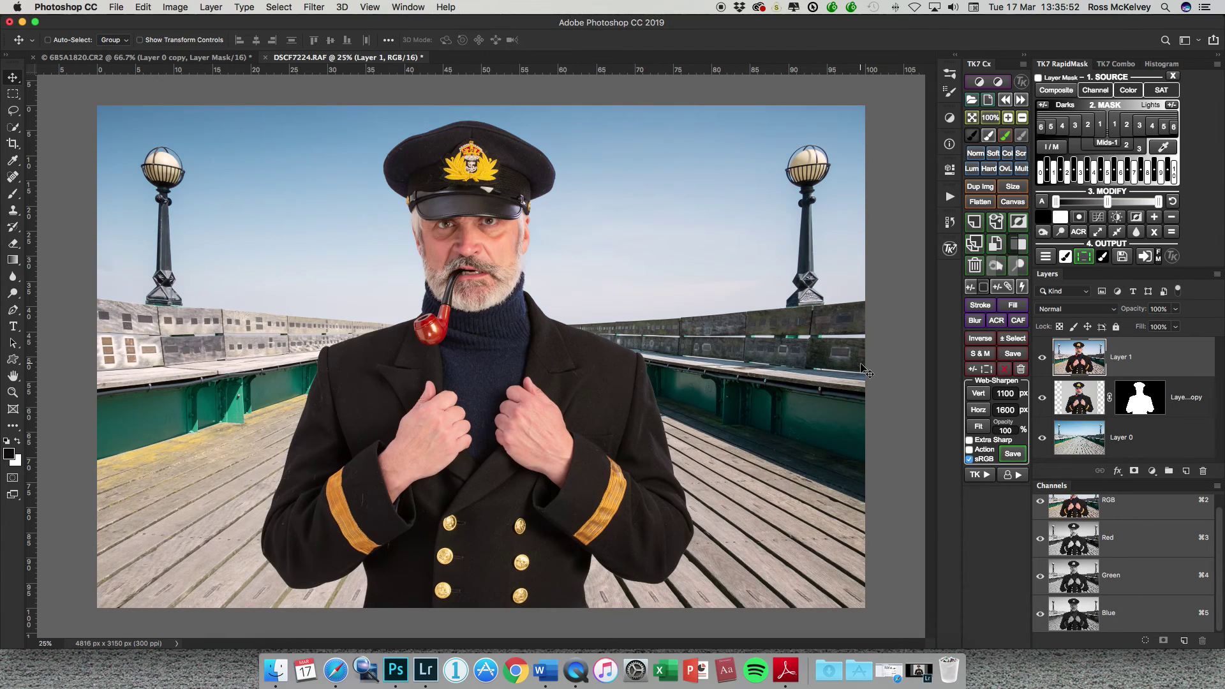
Step: Compare the composite with and without the warmed merged layer, leaving that layer hidden
left_click(1043, 359)
left_click(1042, 359)
left_click(1043, 359)
left_click(1043, 360)
left_click(1043, 360)
left_click(1043, 360)
left_click(1043, 359)
left_click(1043, 360)
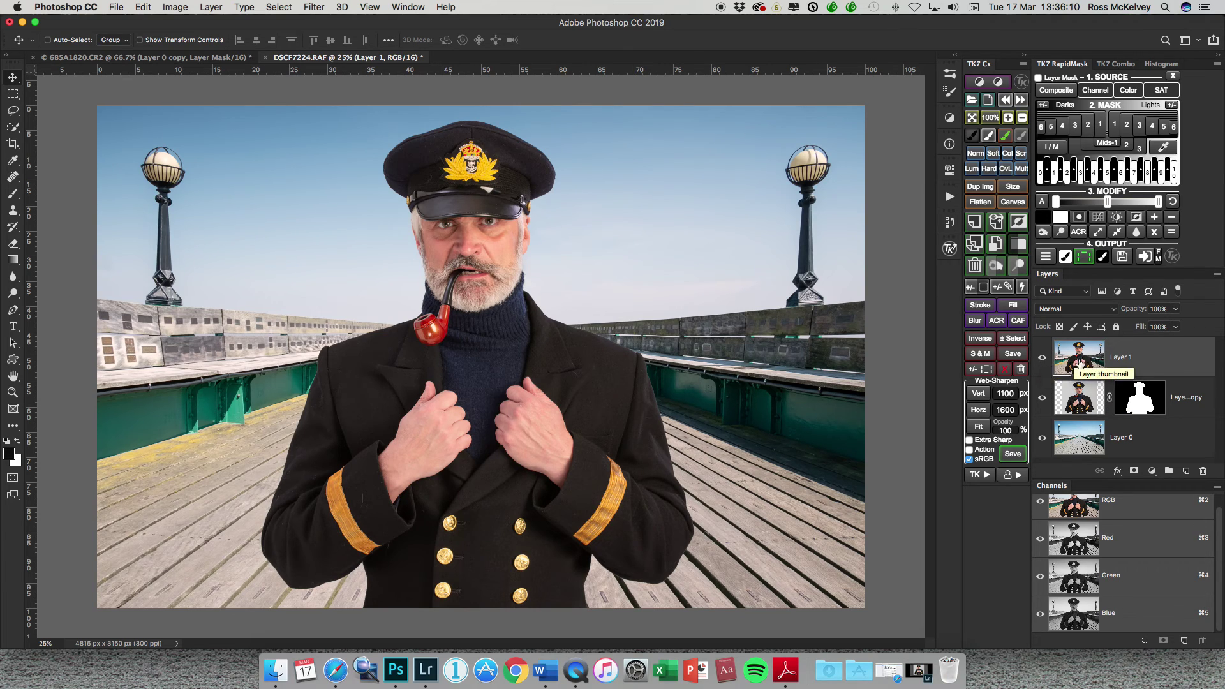
left_click(1043, 360)
Step: Add a blank layer directly above the pier layer and beneath the officer
left_click(1077, 403)
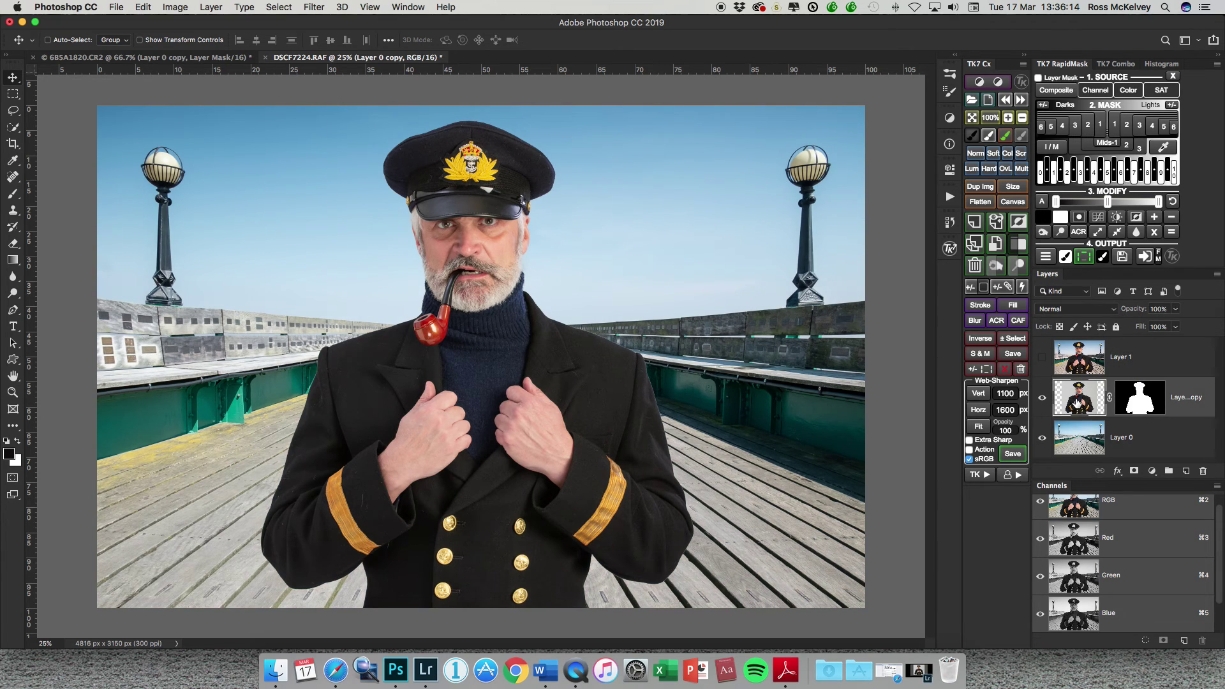
left_click(1085, 440)
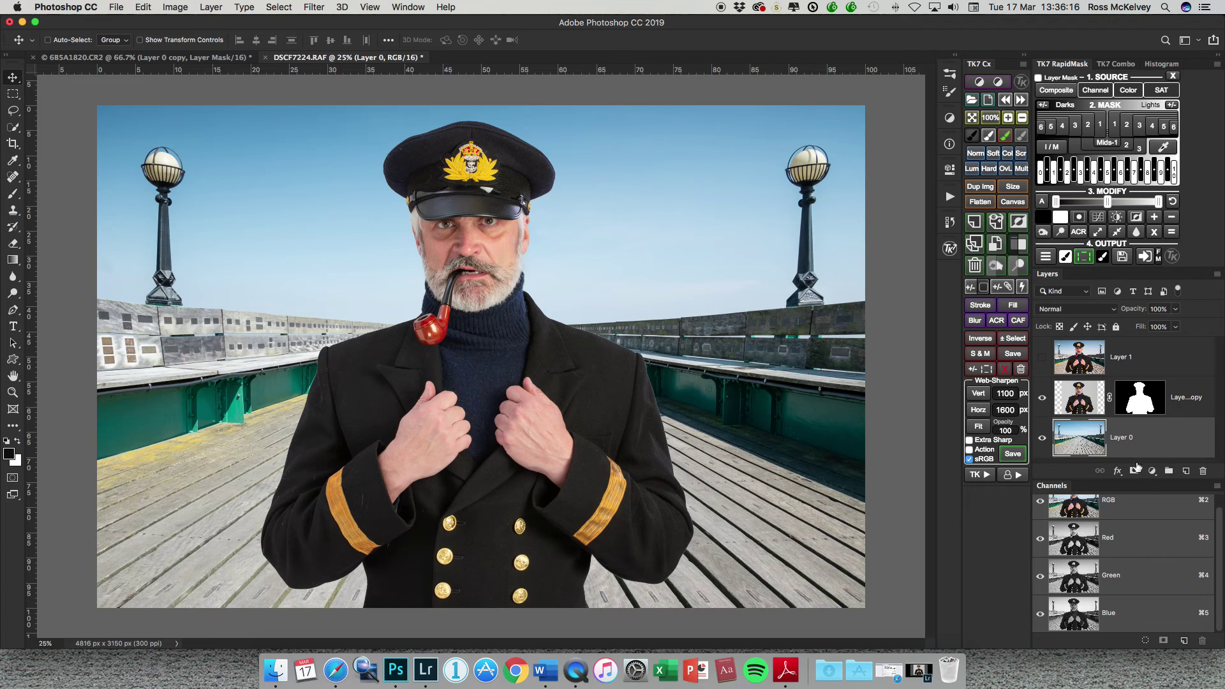
left_click(1184, 472)
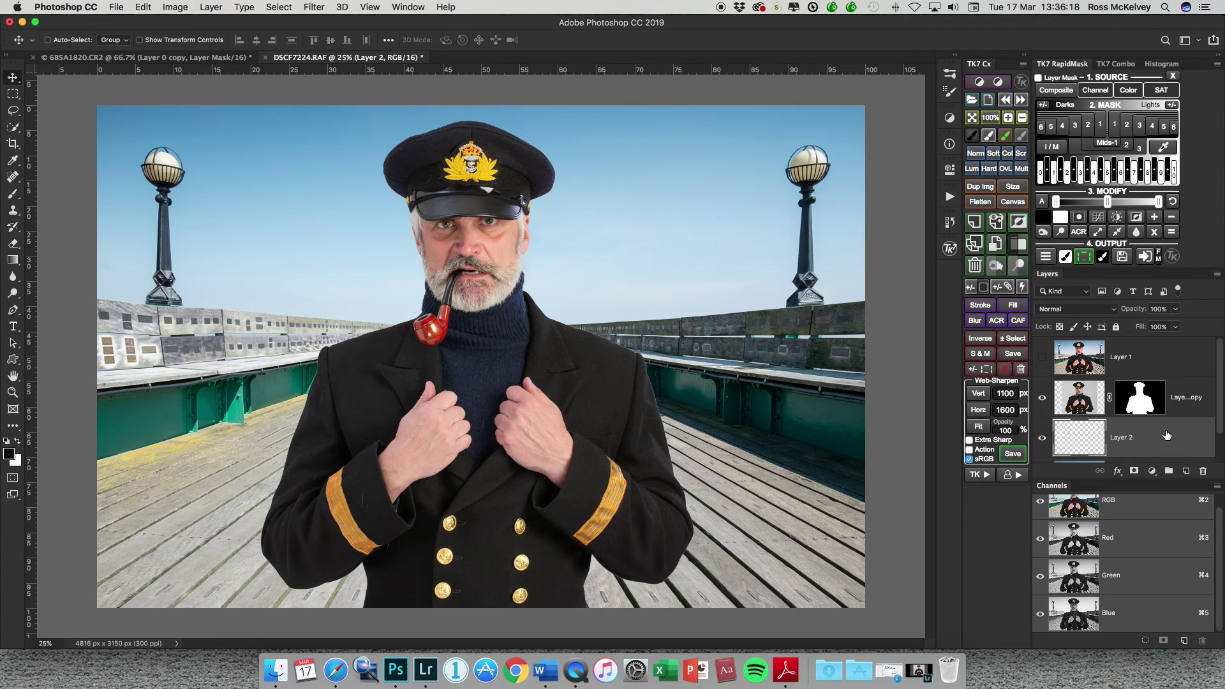
scroll(1167, 437, "down", 1)
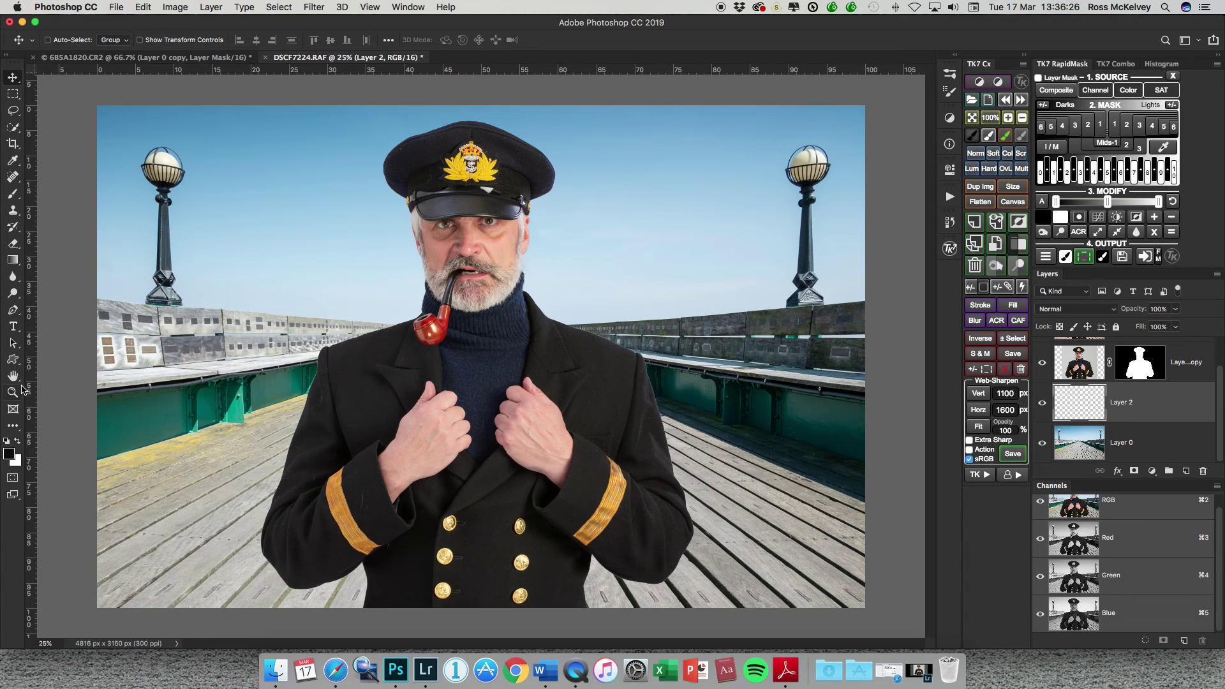
Step: Set the foreground colour to a pale blue based on the sky near the horizon and activate the Gradient tool in radial mode
left_click(10, 456)
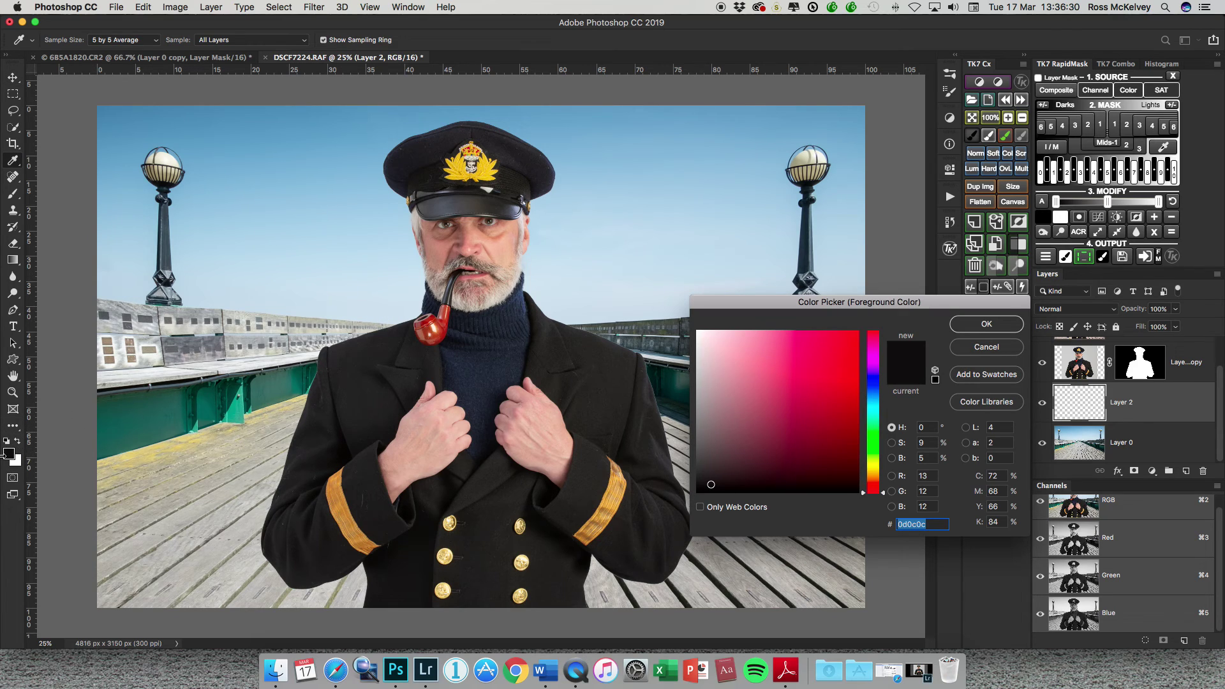
left_click(392, 317)
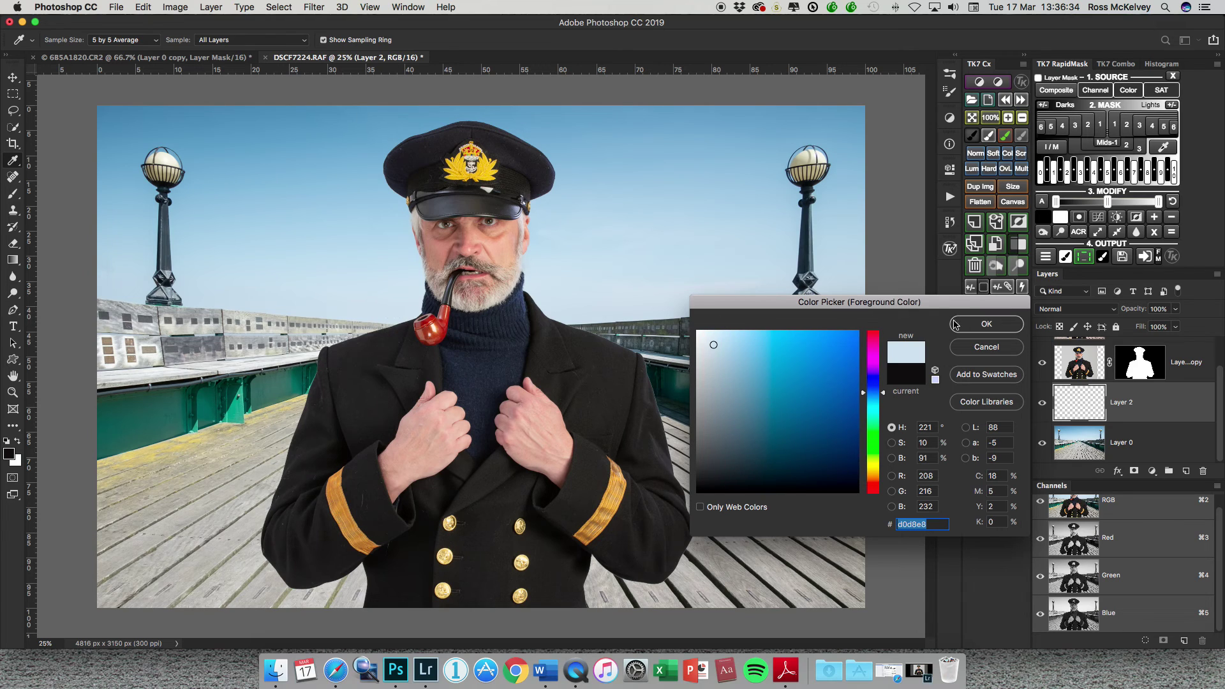
left_click(710, 343)
left_click(1005, 329)
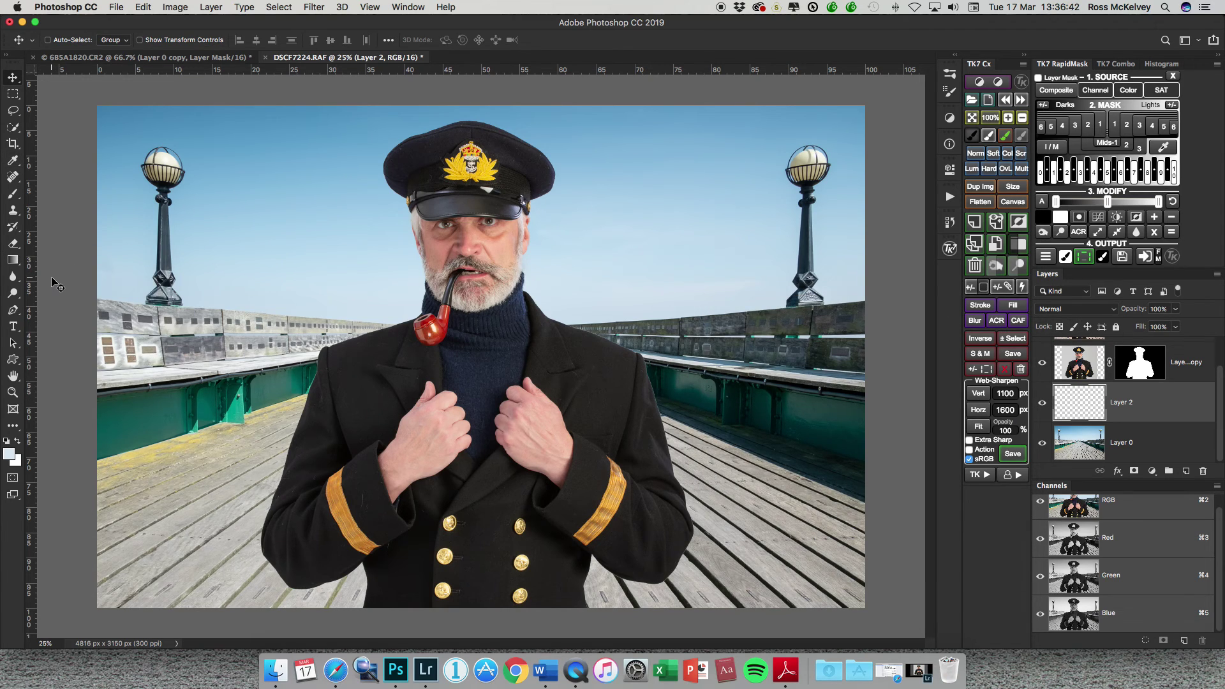
left_click(13, 261)
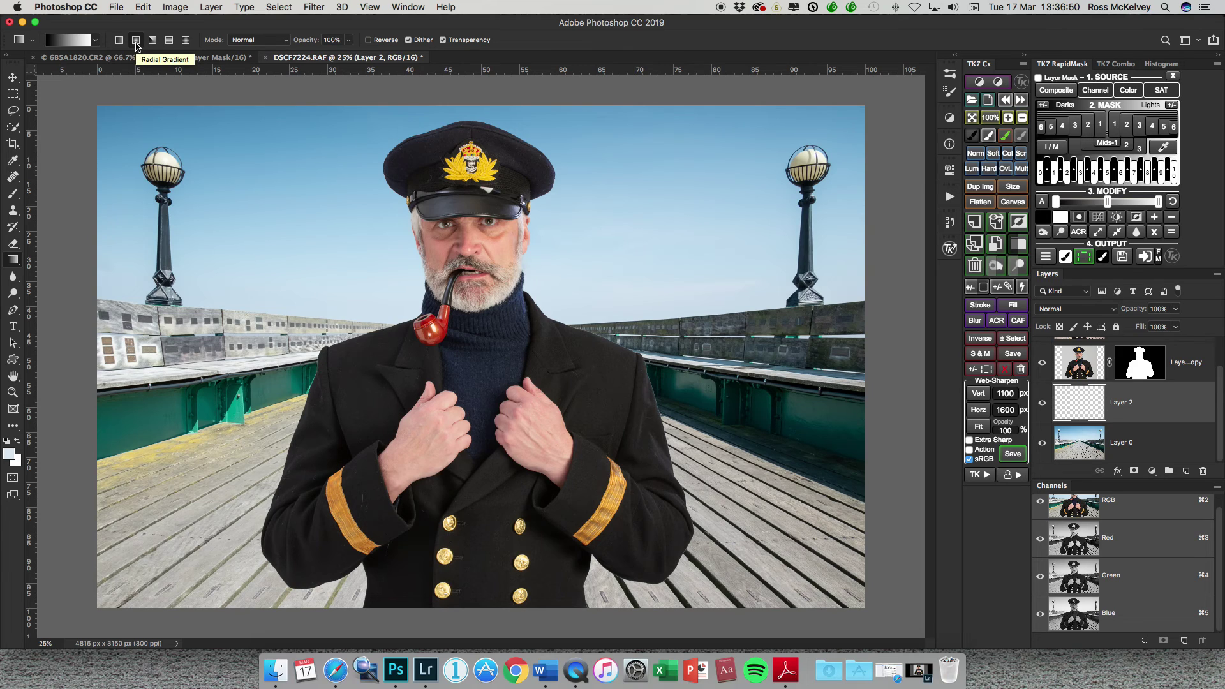
left_click(485, 384)
left_click_drag(485, 384, 708, 149)
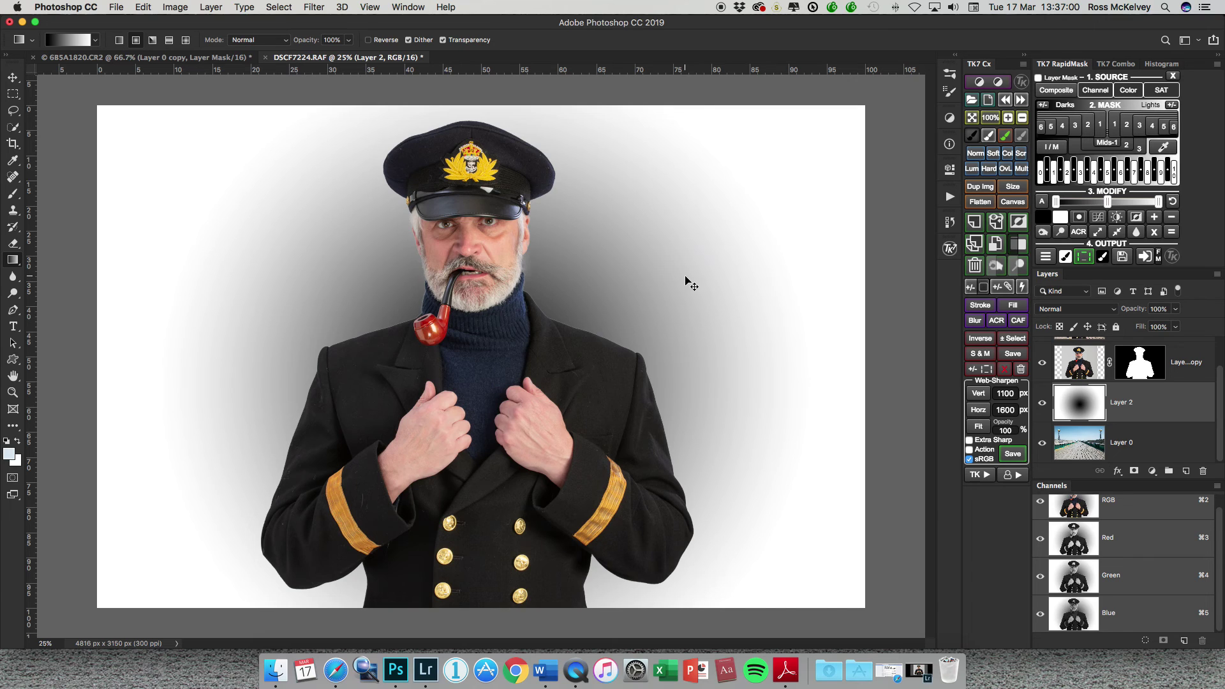
key("super+z")
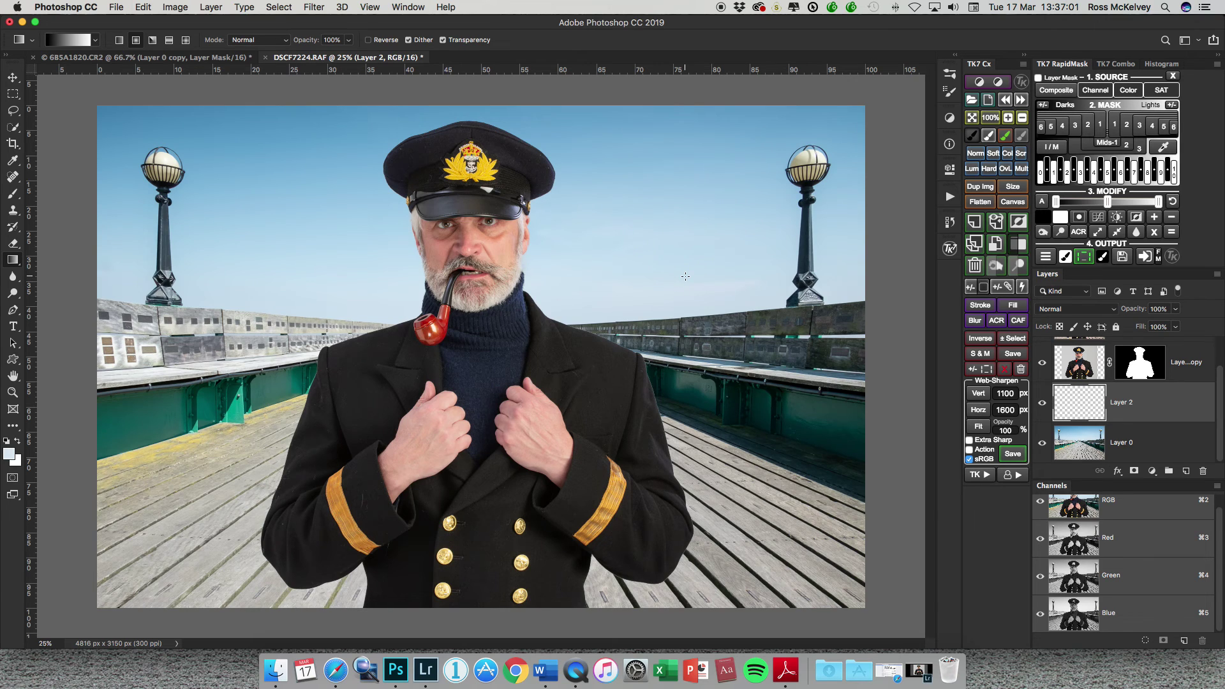
Step: Draw a radial foreground-to-transparent gradient outward from behind the officer's chest on the blank layer and set its blend mode to Soft Light
left_click(95, 40)
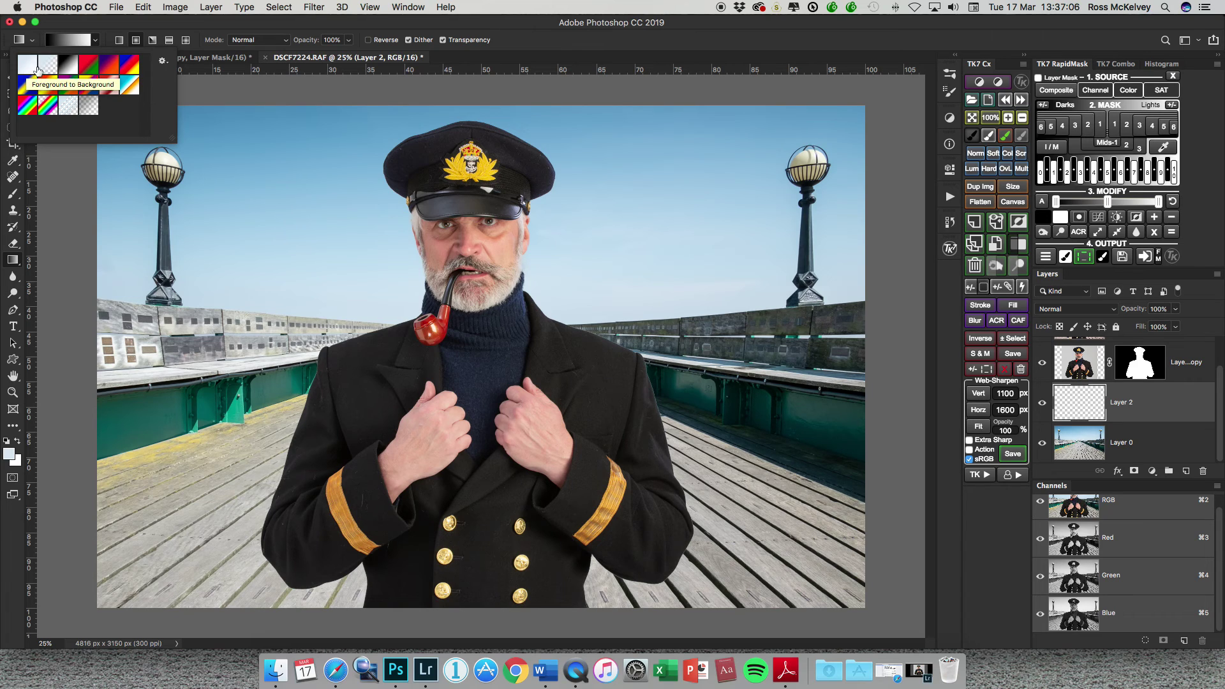
left_click(50, 69)
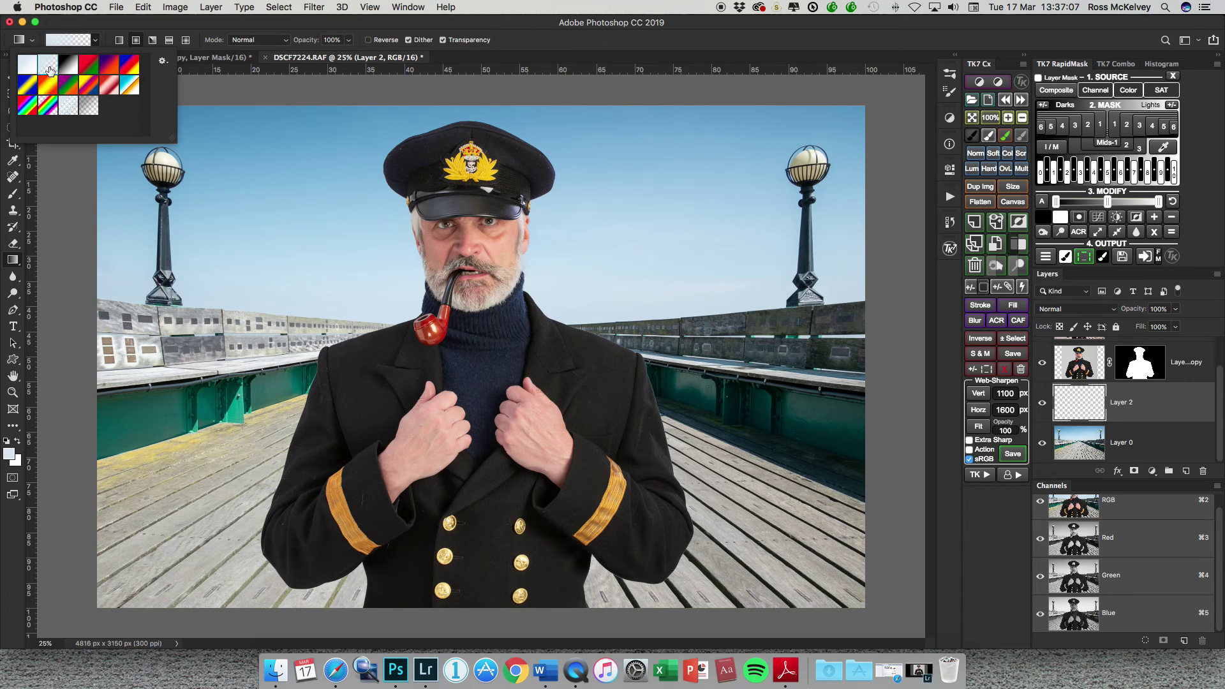
left_click(51, 208)
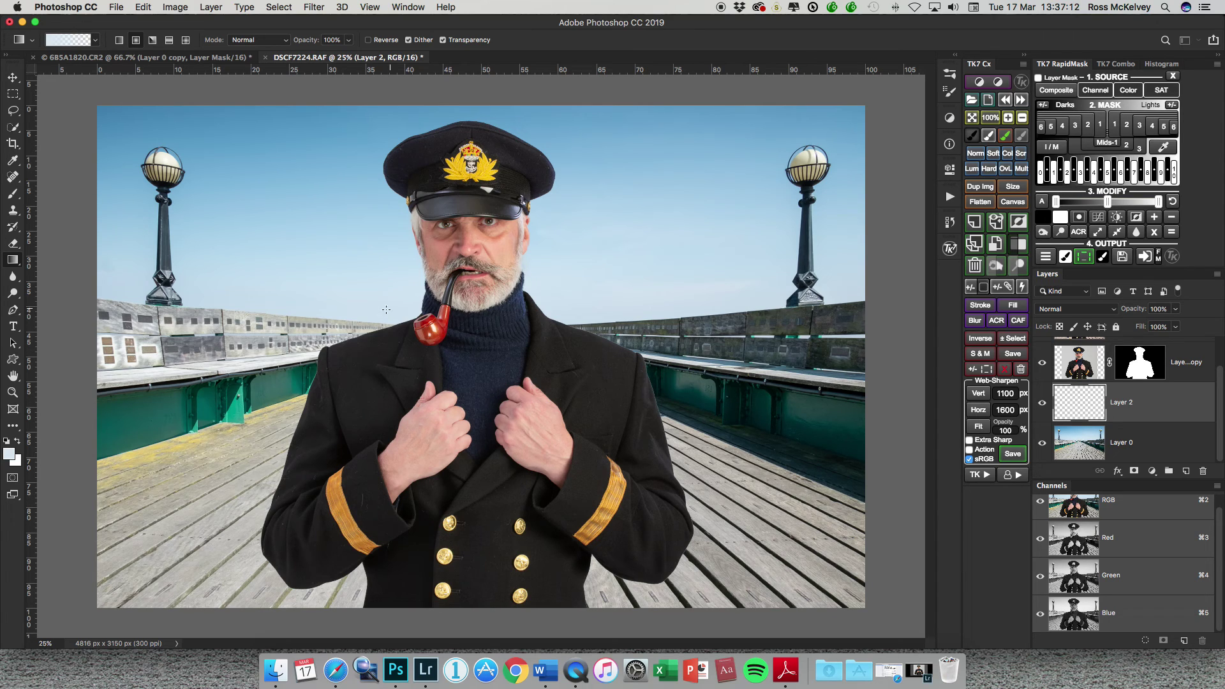
left_click_drag(493, 393, 744, 176)
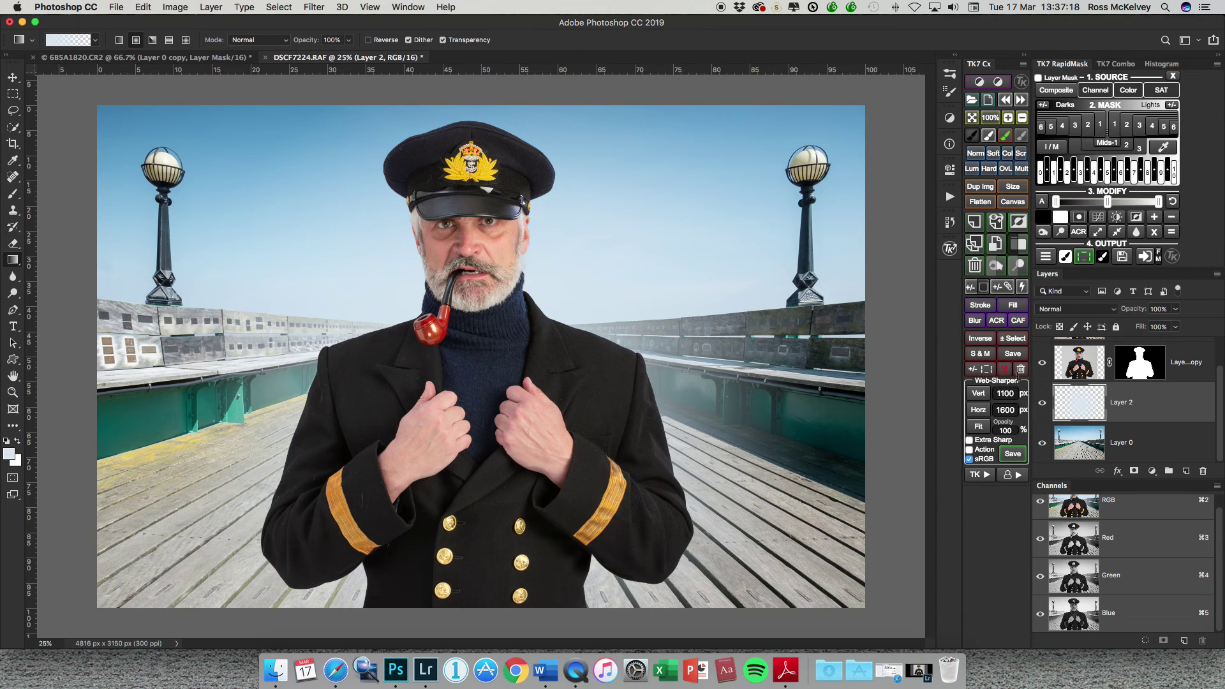
left_click(1090, 309)
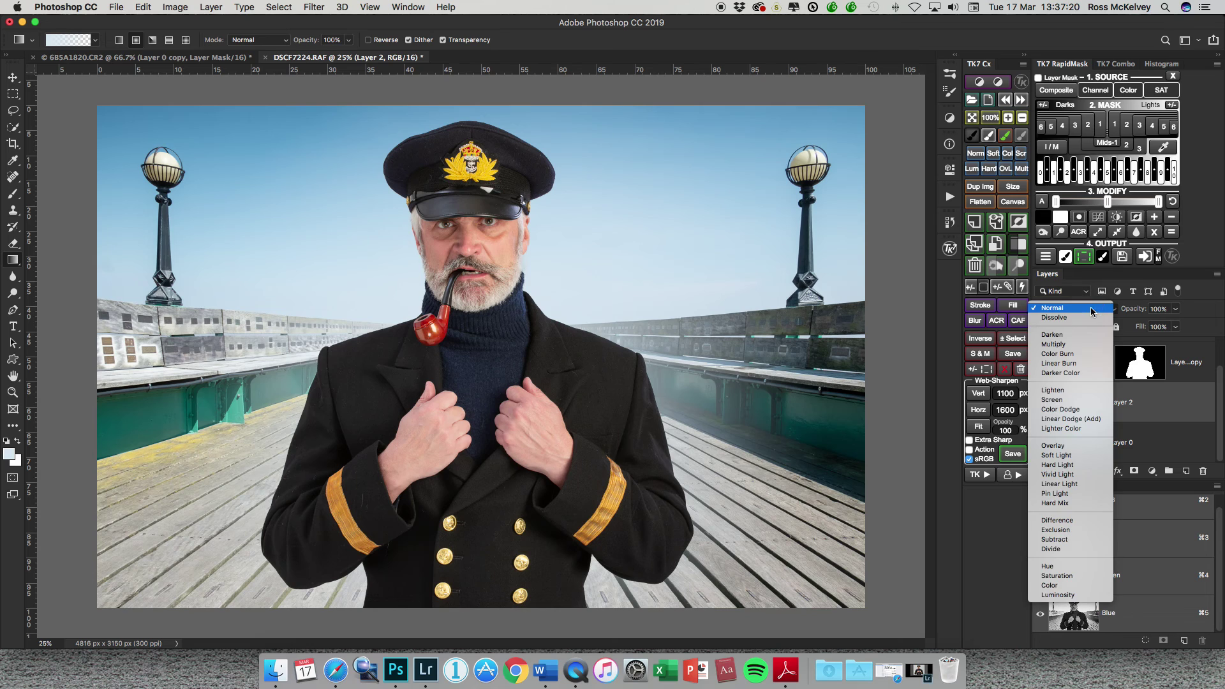
left_click(1080, 455)
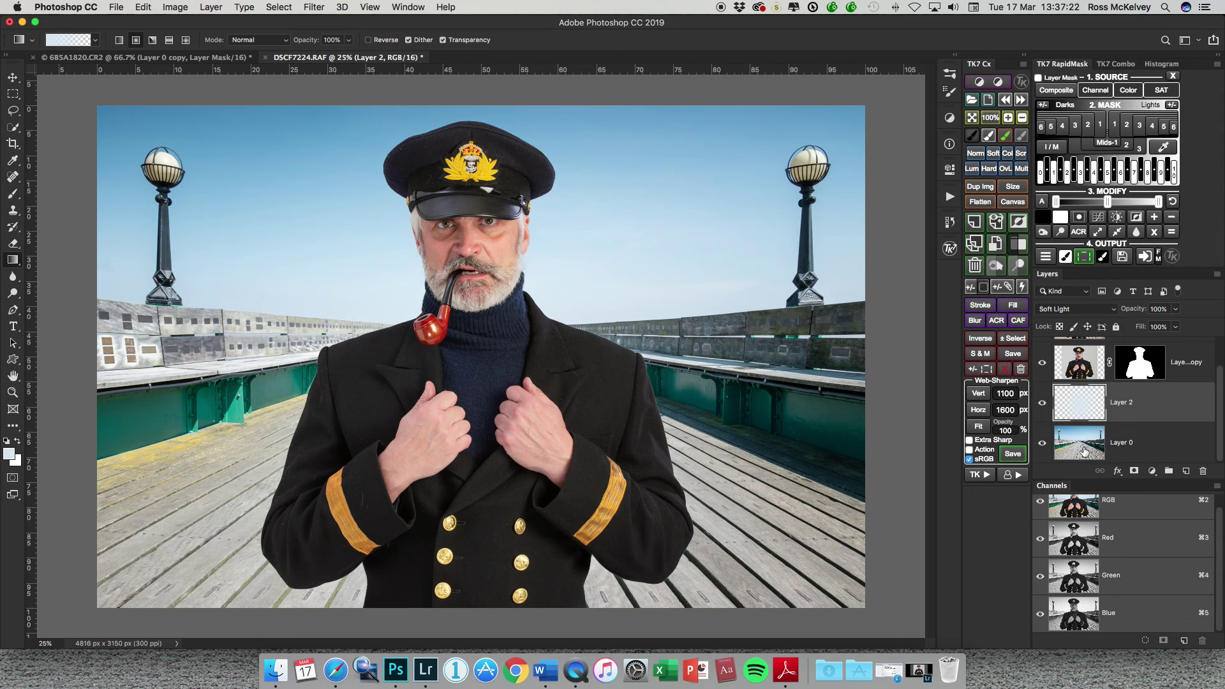
Step: Compare the pier background with and without the Soft Light gradient layer
left_click(1045, 405)
left_click(1045, 404)
left_click(1045, 405)
left_click(1043, 404)
left_click(1044, 404)
left_click(1044, 404)
left_click(1043, 404)
left_click(1044, 404)
left_click(1044, 405)
left_click(1044, 404)
left_click(1044, 404)
left_click(1044, 405)
left_click(1044, 405)
left_click(1044, 404)
left_click(1043, 404)
left_click(1044, 404)
left_click(1044, 404)
left_click(1044, 405)
left_click(1044, 404)
left_click(1044, 405)
Step: Set the gradient layer's opacity to 60% and check its glow by switching the layer off and on
key("v")
key("5")
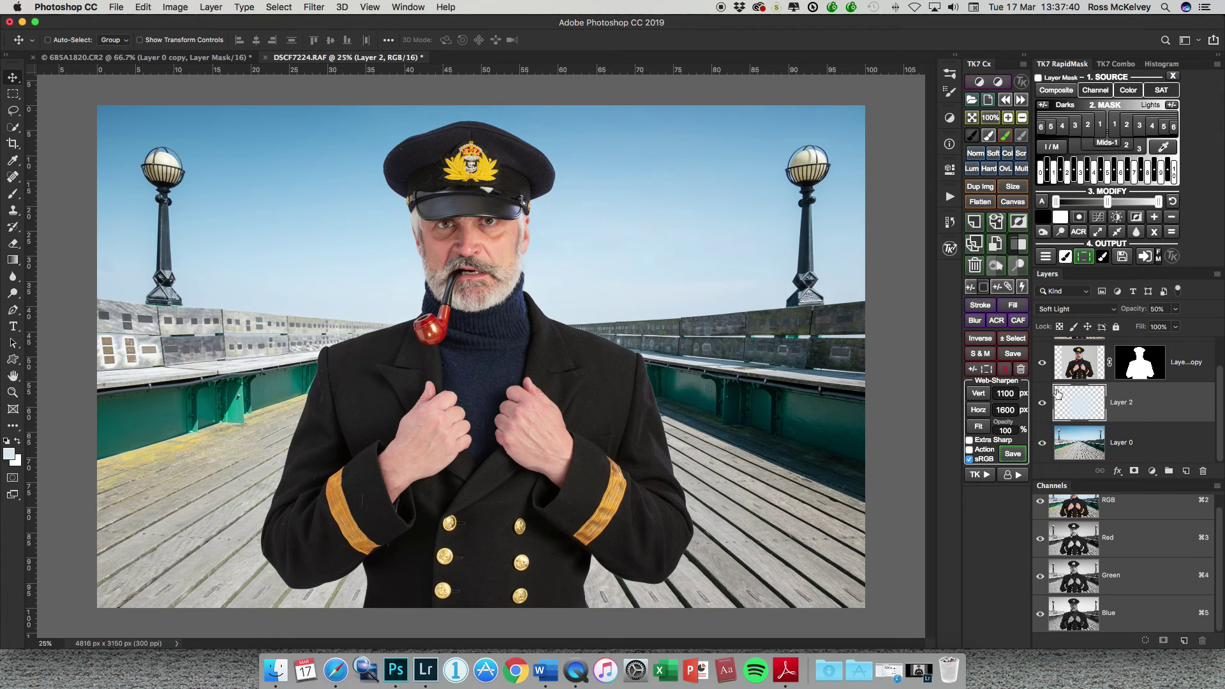
left_click(1043, 405)
left_click(1043, 405)
left_click(1043, 405)
left_click(1043, 405)
key("6")
left_click(1043, 403)
left_click(1043, 403)
left_click(1043, 403)
left_click(1043, 403)
Step: Delete the hidden warmed layer and stamp all visible layers into a new merged layer above the officer
scroll(1056, 410, "up", 3)
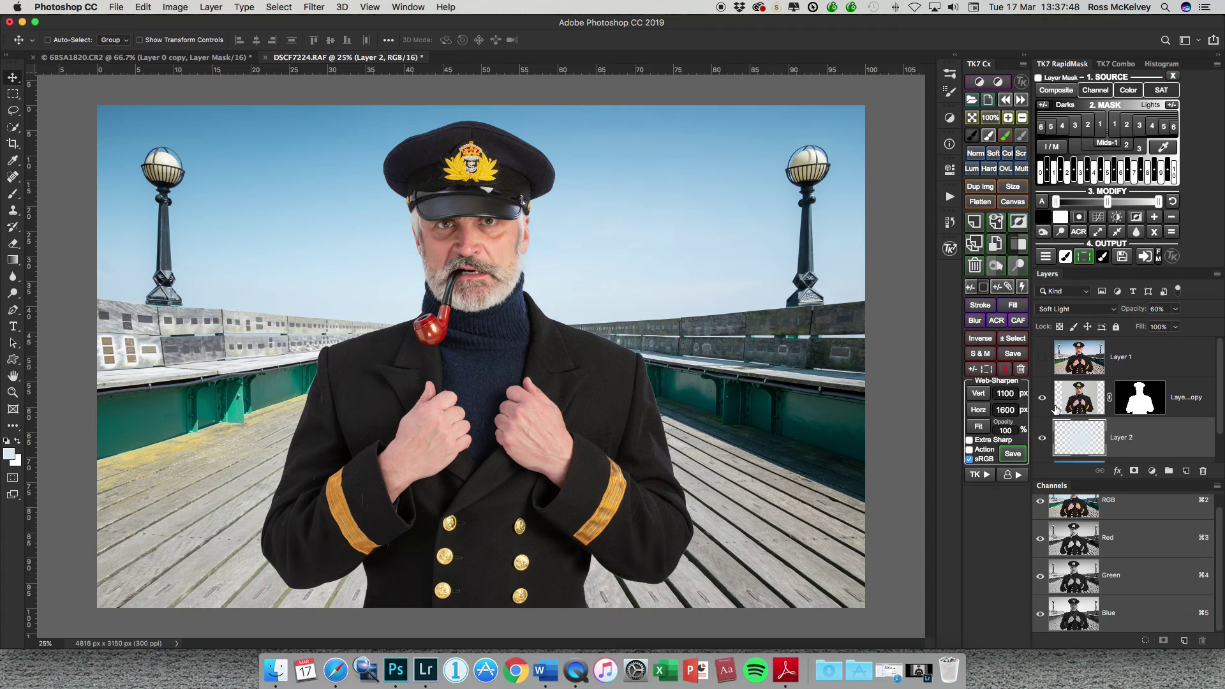
left_click(1072, 355)
left_click_drag(1076, 355, 1204, 470)
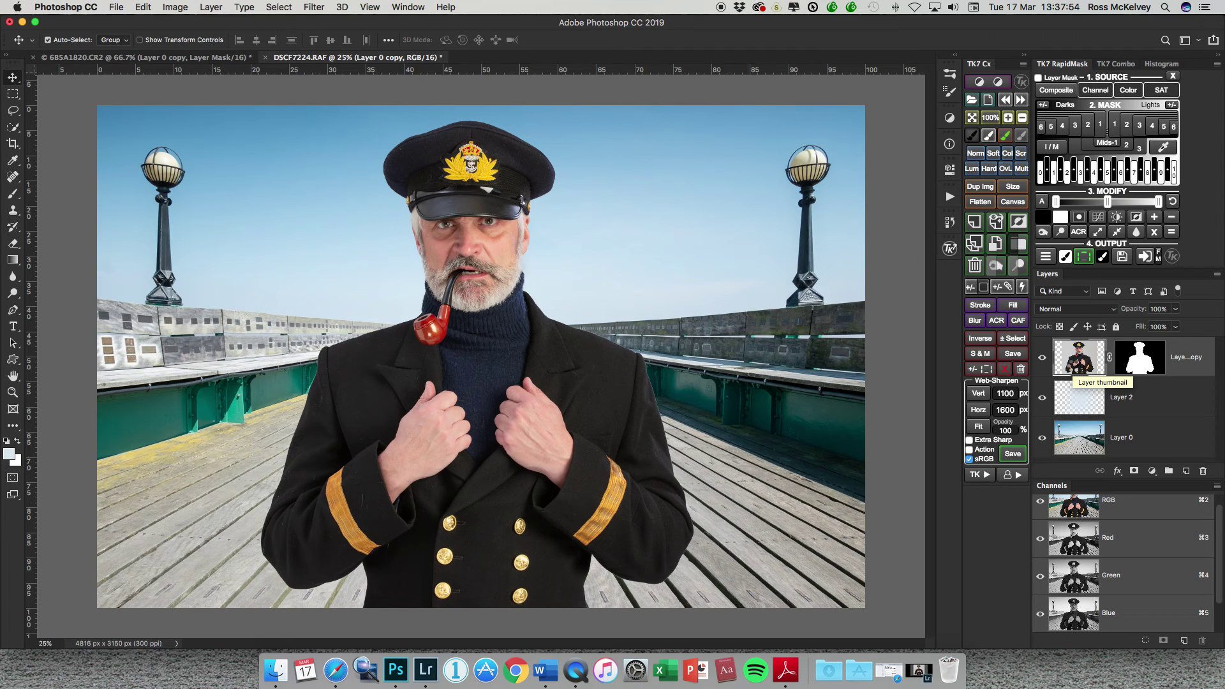
key("super+alt+shift+e")
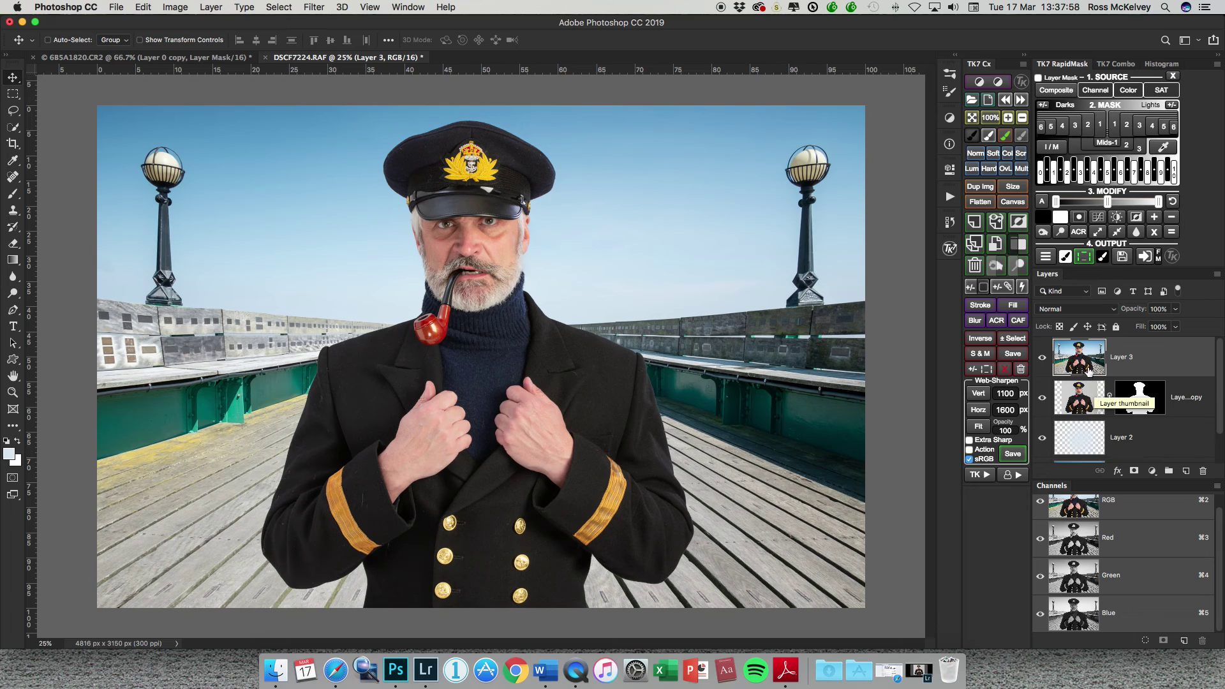
Step: Apply the Color Efex Pro 4 Brilliance/Warmth filter to the merged layer with Warmth at 25%
left_click(319, 7)
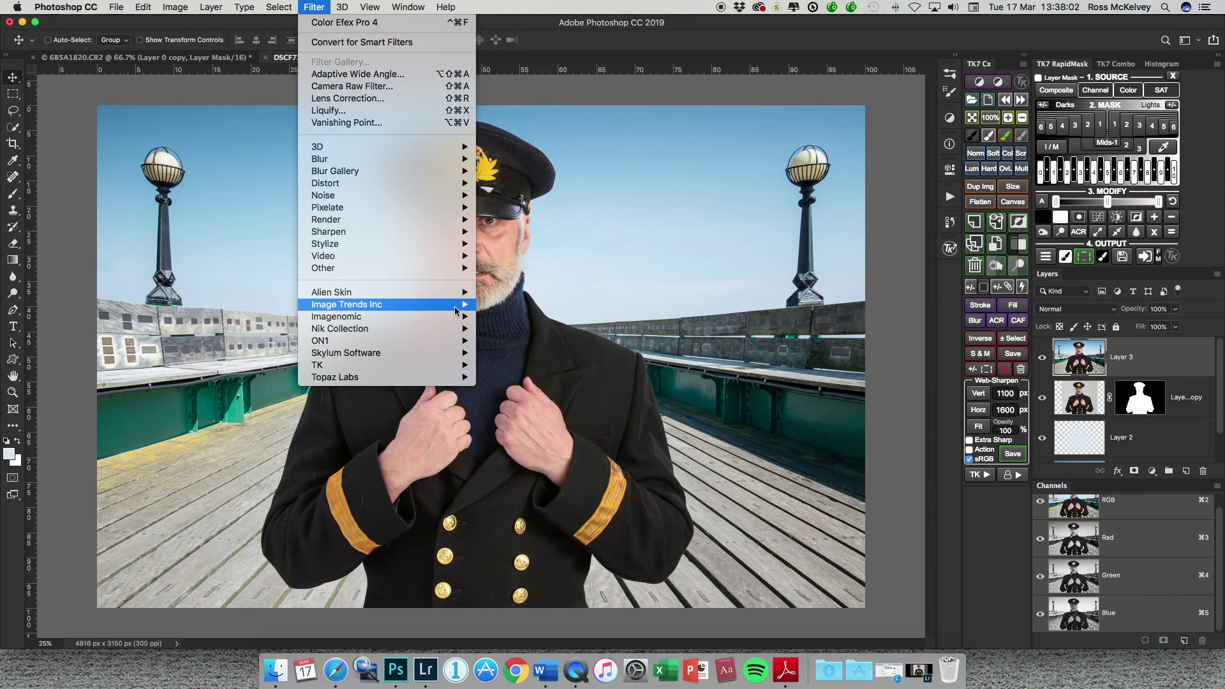
mouse_move(459, 329)
left_click(547, 342)
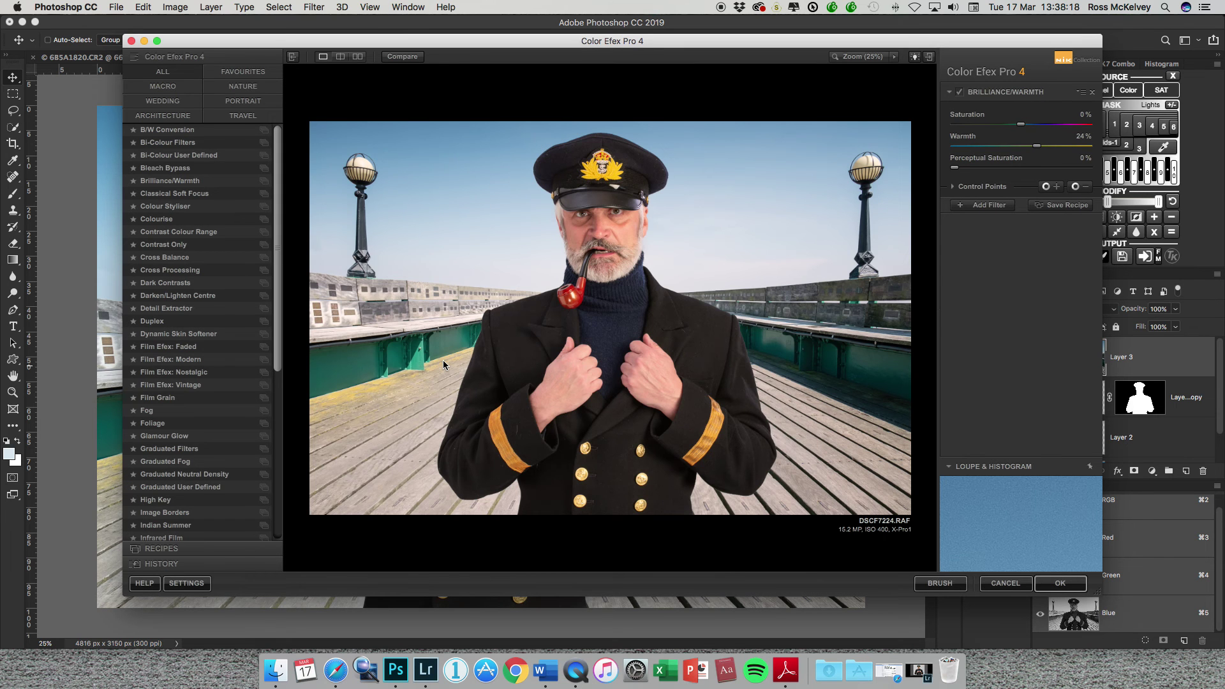
left_click(171, 182)
left_click_drag(1021, 150, 1038, 149)
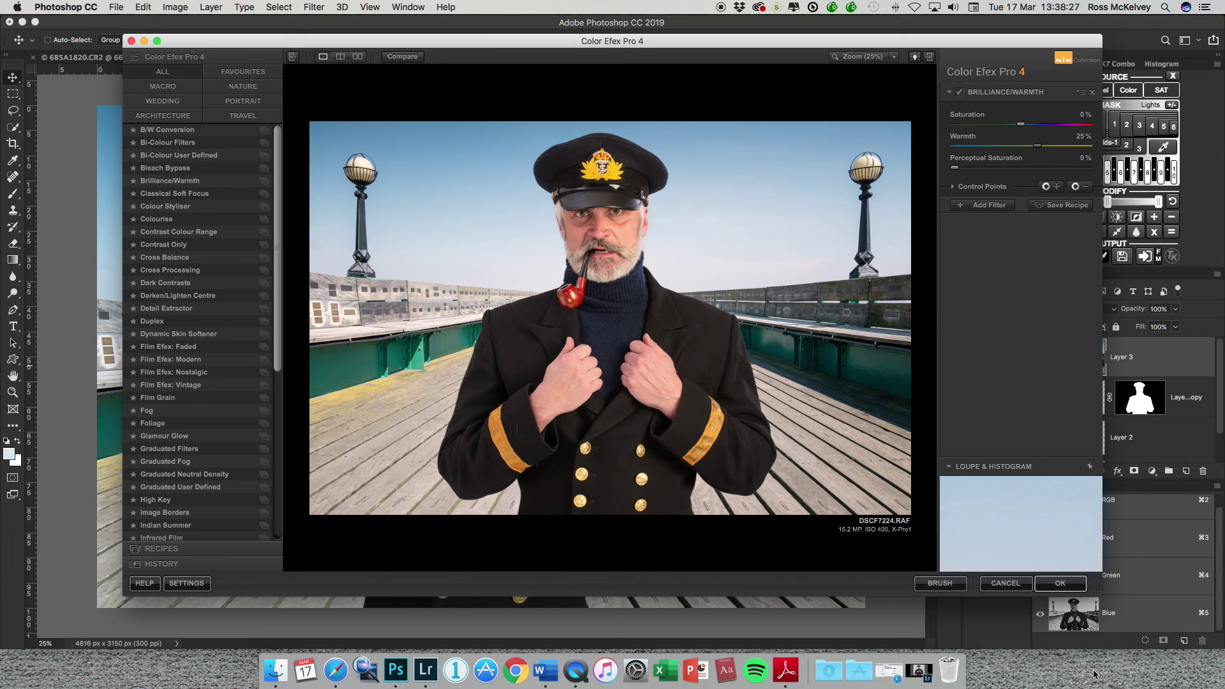
left_click(1067, 584)
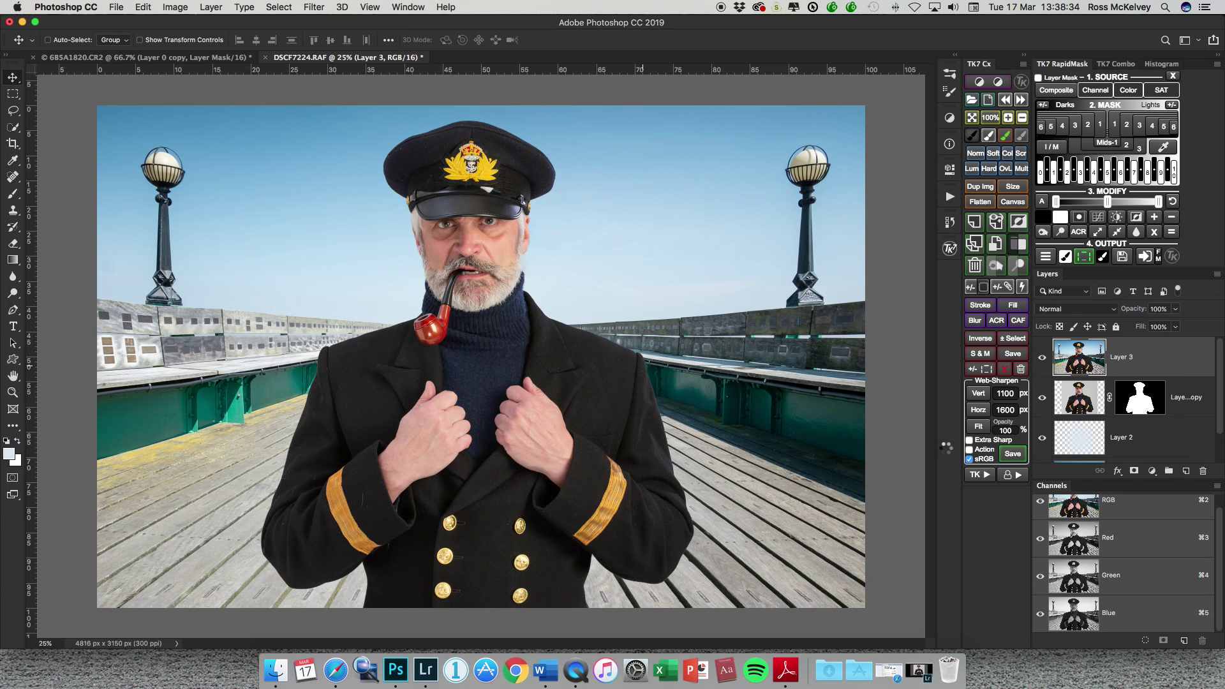
Step: Compare the image with and without the warmed layer and set that layer's opacity to 67%
left_click(1043, 360)
left_click(1042, 357)
left_click(1042, 358)
left_click(1043, 358)
left_click(1044, 359)
Step: Hide the warmed layer and target the officer's layer mask at 100% view with a 10 px brush at 100% opacity
left_click(13, 393)
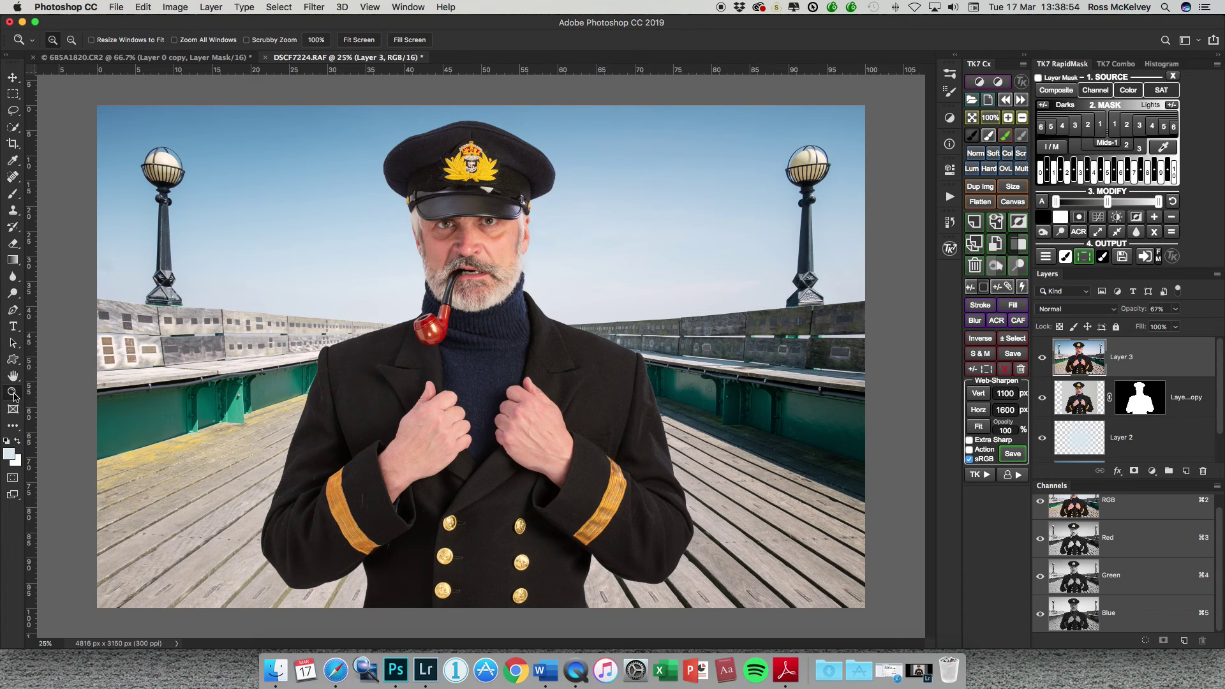
left_click(526, 423)
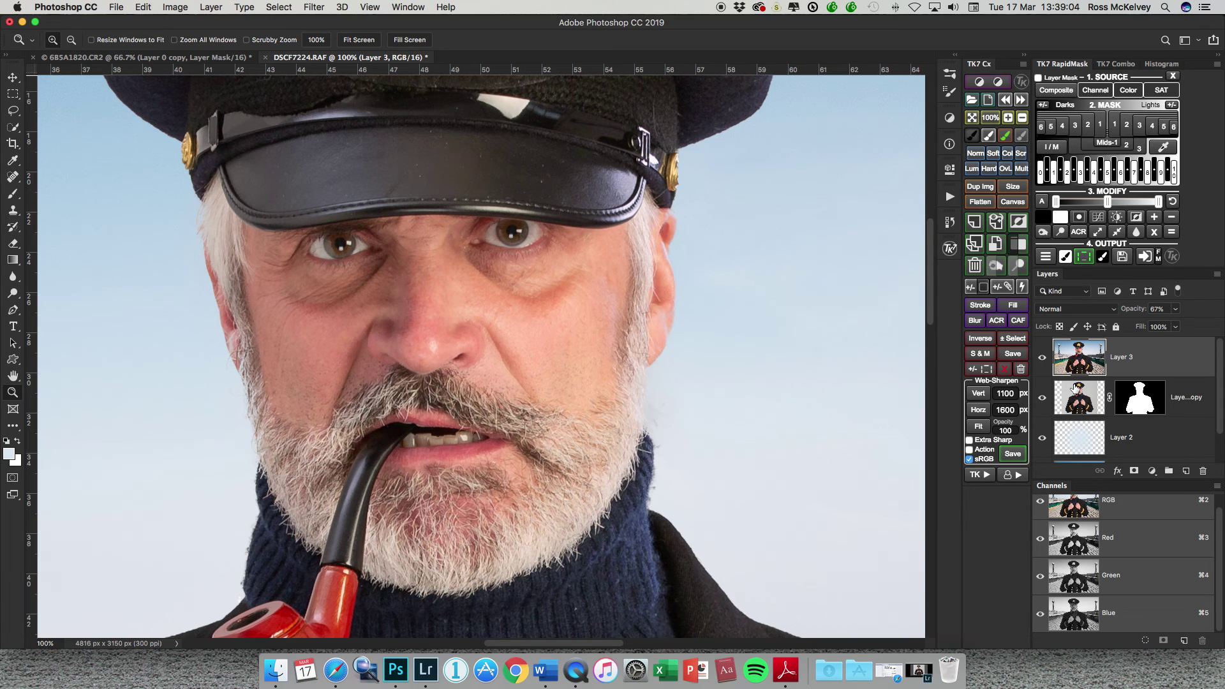
left_click(1044, 362)
left_click(1148, 401)
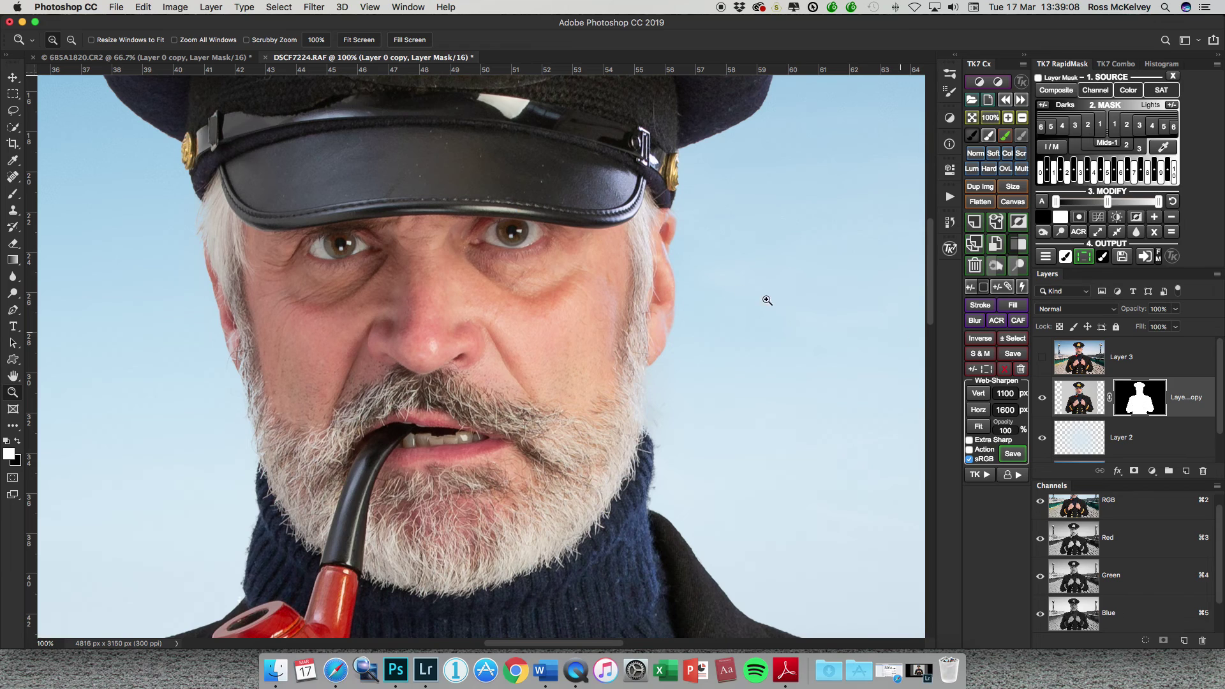
key("b")
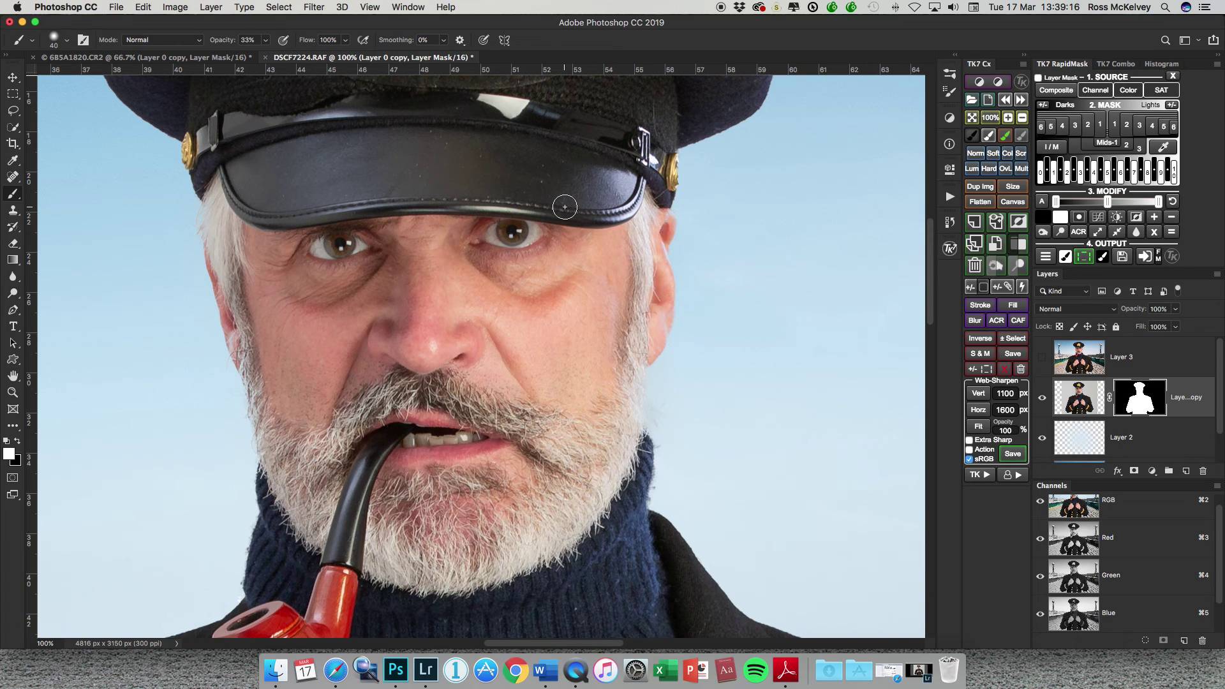
key("bracketleft")
key("bracketleft")
key("bracketleft")
scroll(664, 182, "right", 2)
key("bracketleft")
key("bracketleft")
key("bracketleft")
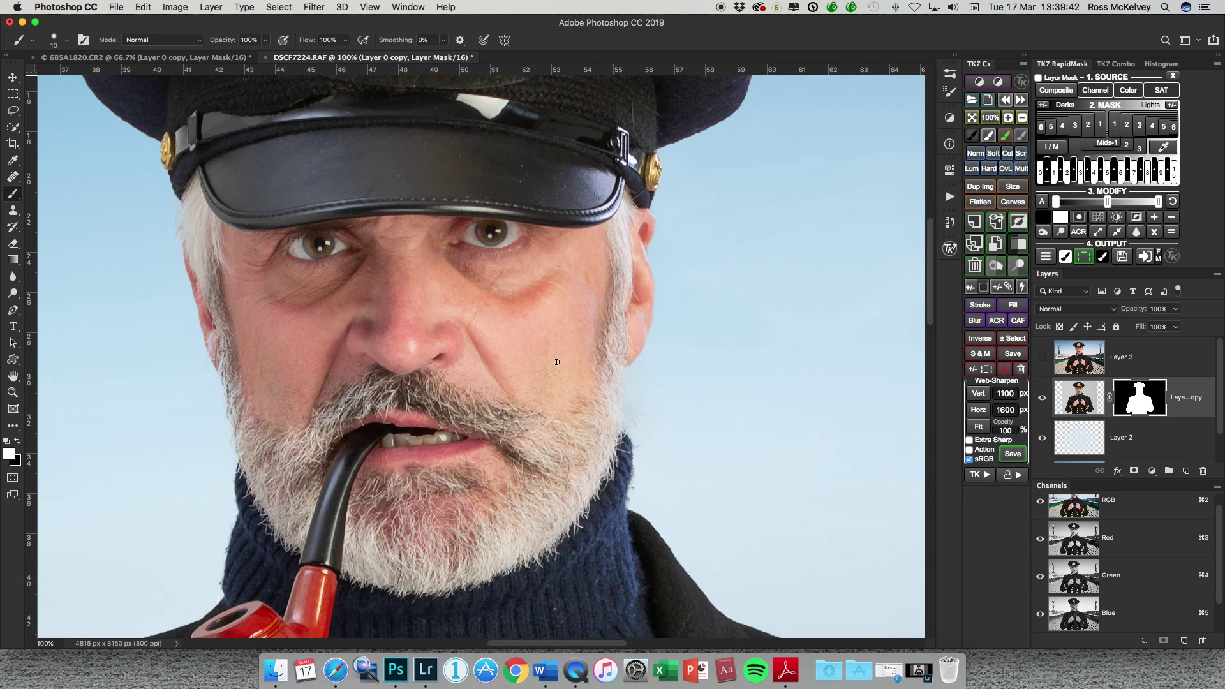
Step: Inspect the officer's cut-out edges at 100% from the cap down to both sleeves
scroll(259, 293, "up", 10)
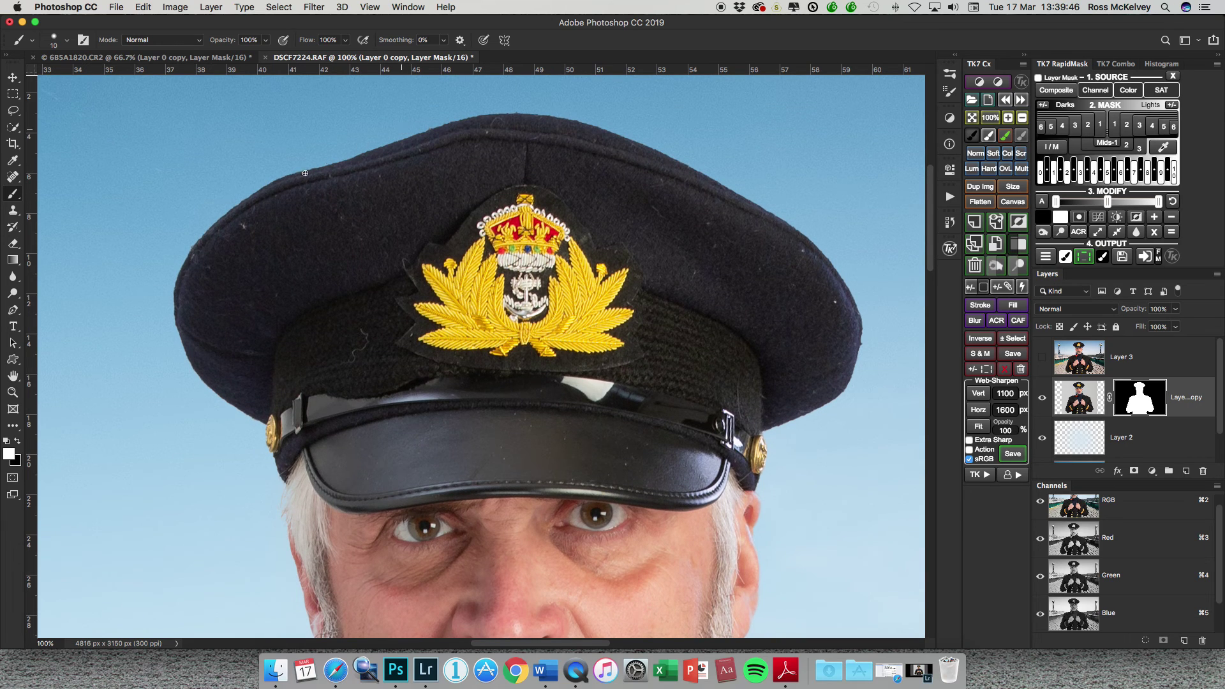
scroll(390, 420, "down", 10)
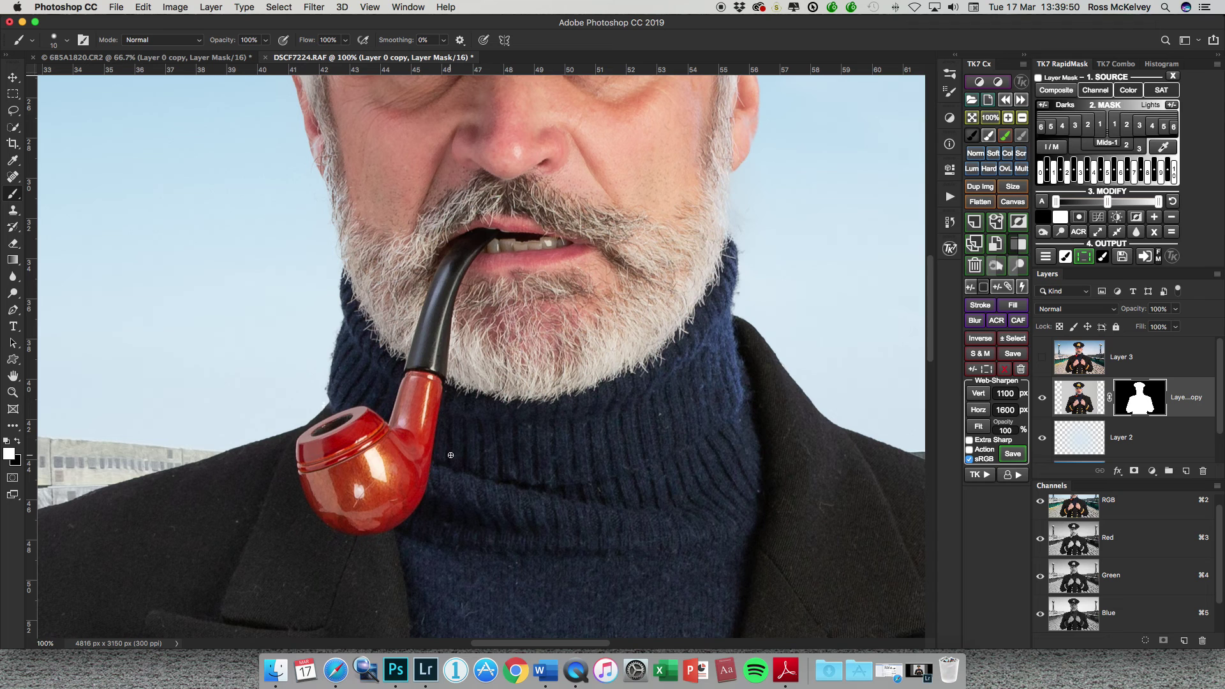
scroll(450, 455, "down", 15)
scroll(450, 455, "left", 6)
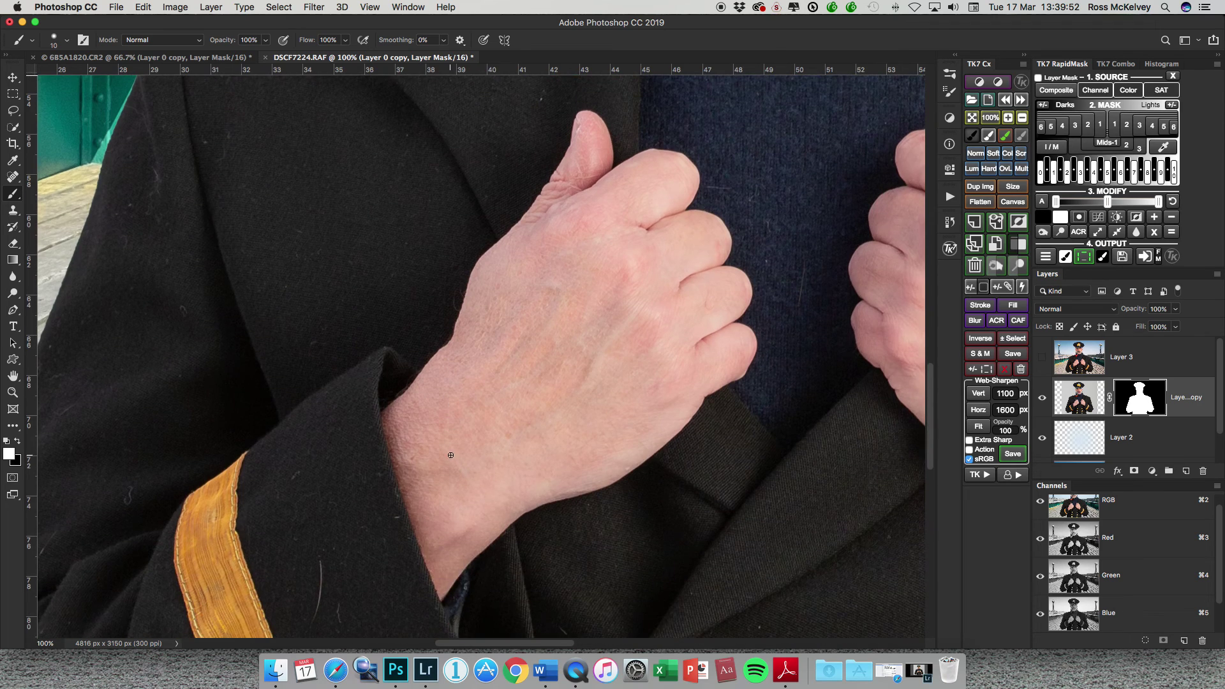
scroll(451, 454, "down", 15)
scroll(451, 454, "left", 2)
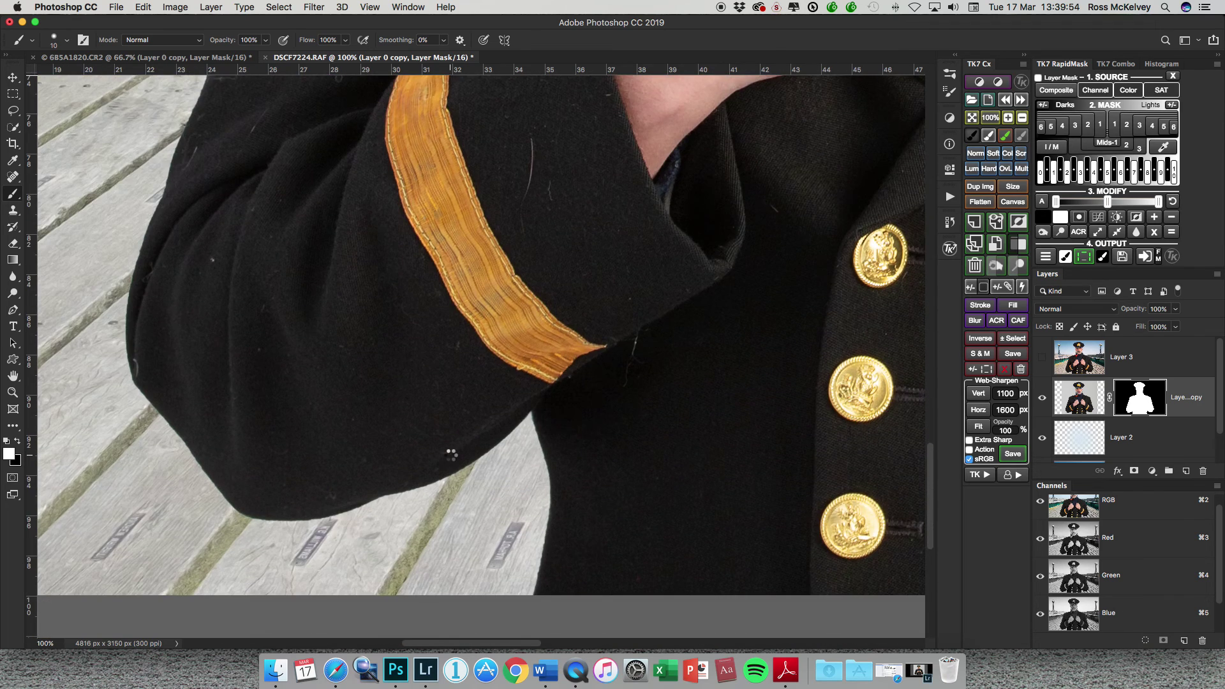
scroll(452, 454, "right", 15)
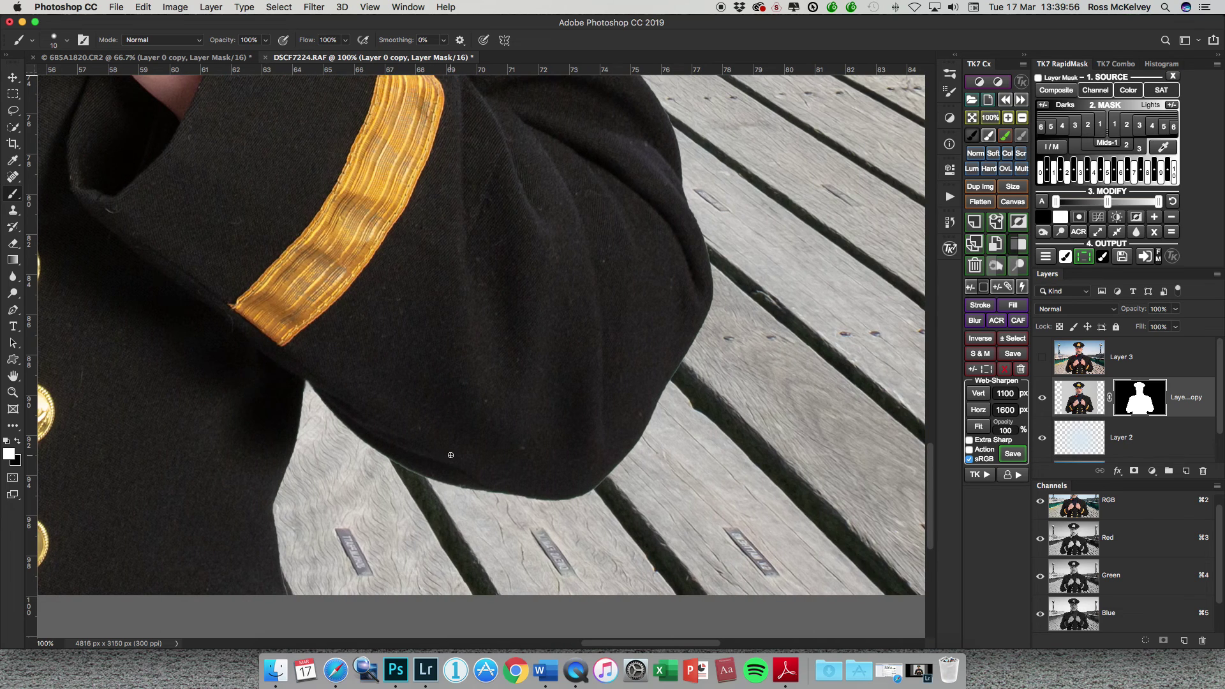
Step: Paint black on the officer's mask along the lower edge of the sleeve on the image's right side to clean the elbow outline
scroll(450, 454, "up", 3)
scroll(450, 454, "left", 2)
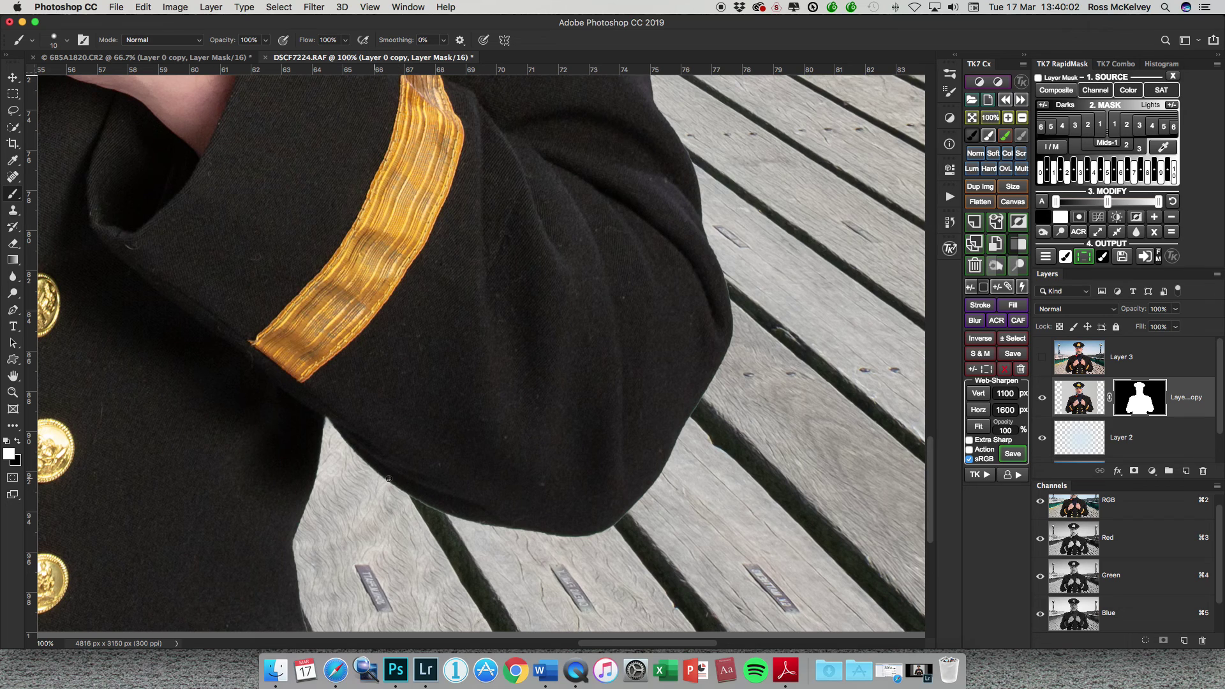
key("x")
mouse_move(428, 508)
left_mouse_down()
mouse_move(522, 532)
mouse_move(605, 532)
left_mouse_up()
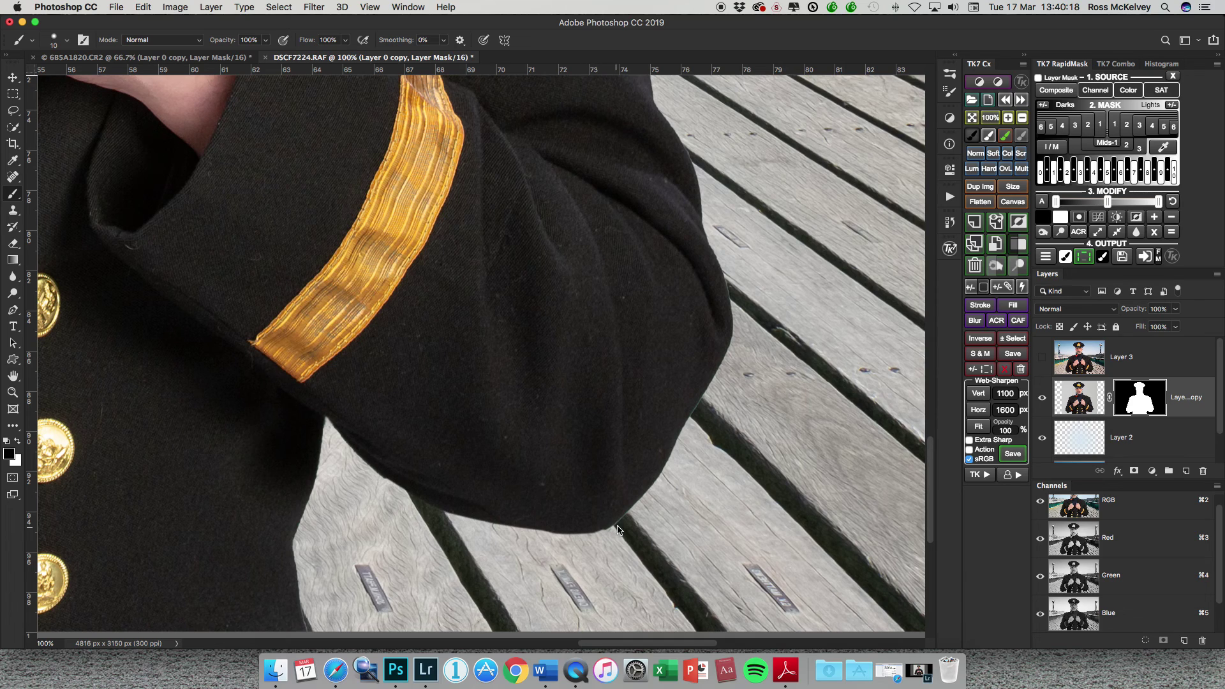
left_click_drag(632, 511, 642, 508)
left_click_drag(667, 466, 669, 465)
left_click(679, 442, "shift")
Step: Paint black on the mask along the outer upper-arm edge below the shoulder, against the green pier wall
scroll(503, 511, "up", 15)
scroll(504, 512, "left", 10)
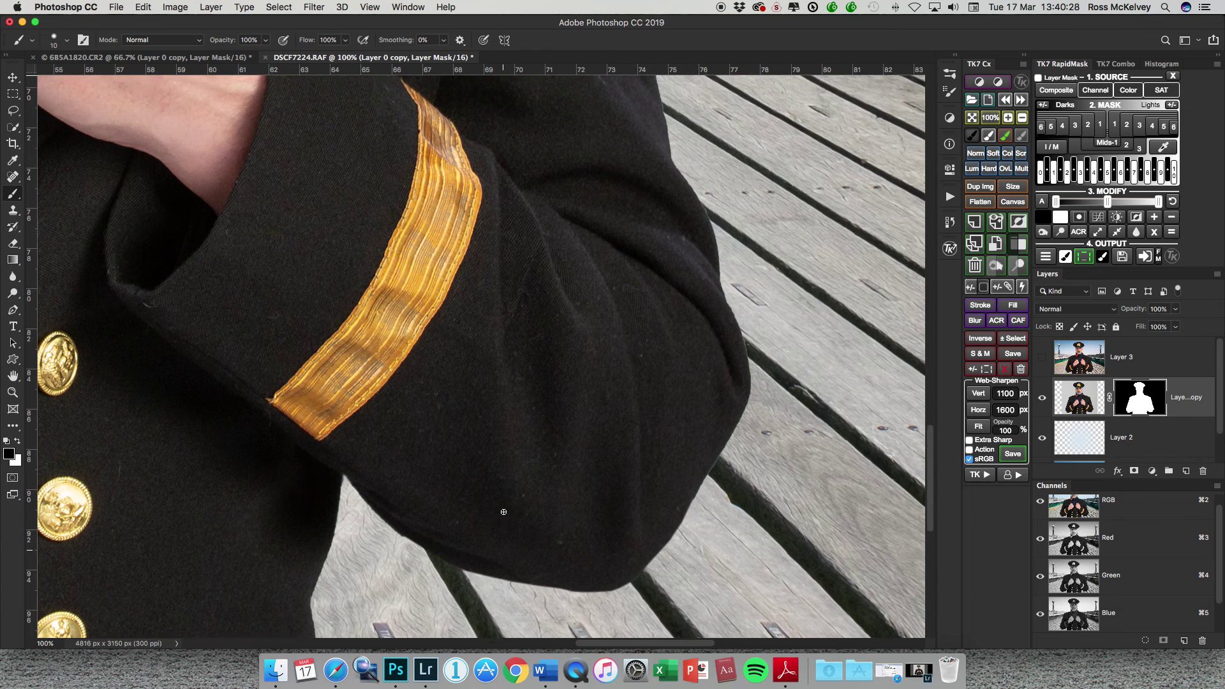
scroll(503, 512, "right", 10)
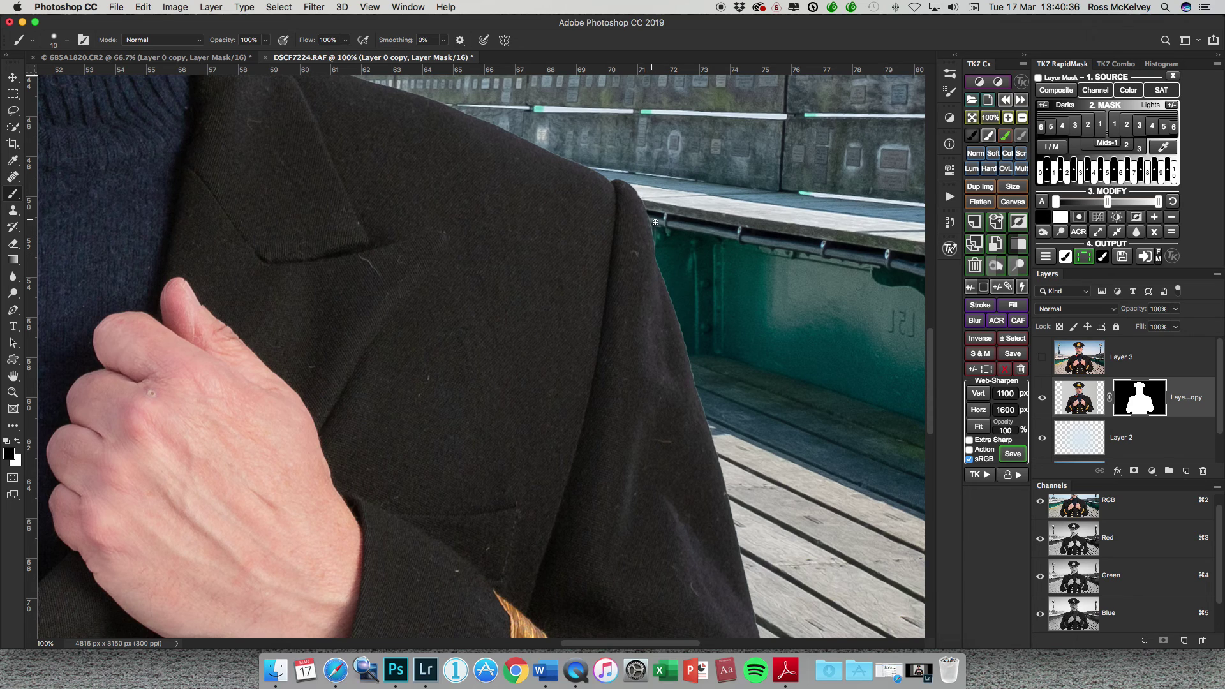
left_click_drag(653, 224, 654, 240)
left_click(690, 342, "shift")
Step: Check the remaining cut-out edges around the other shoulder, pipe and face, and return to the full image view
scroll(754, 305, "left", 12)
scroll(754, 306, "up", 6)
scroll(754, 306, "left", 4)
scroll(754, 306, "down", 3)
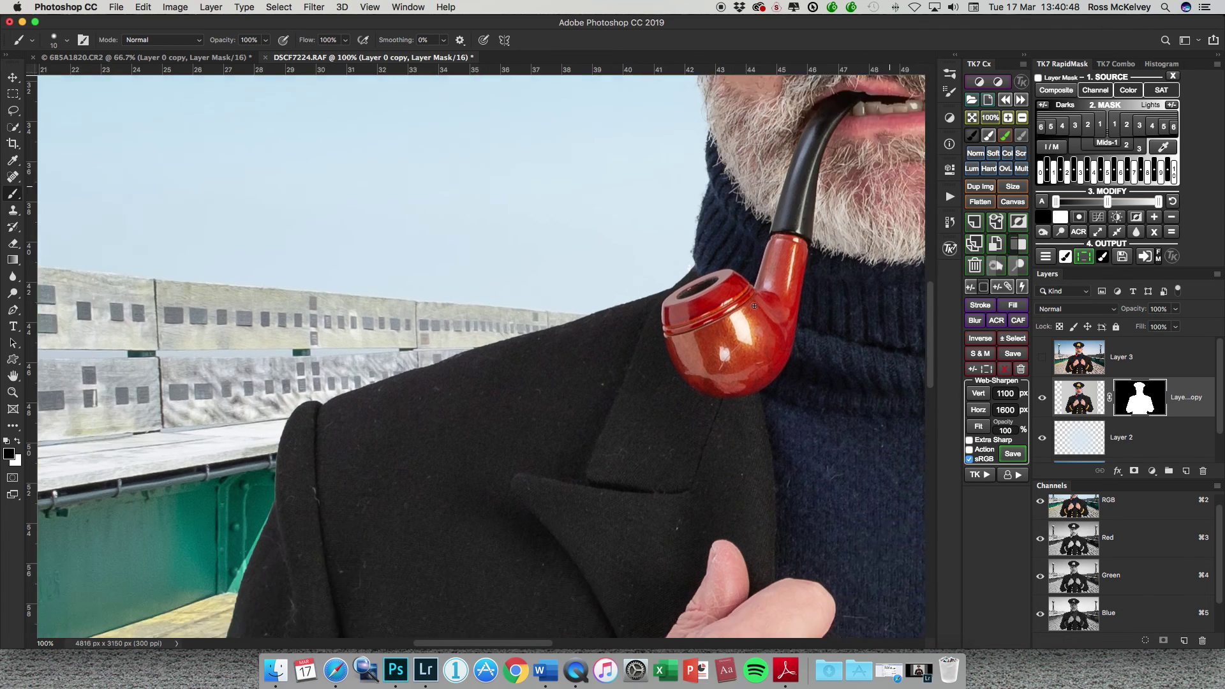
scroll(754, 306, "right", 10)
scroll(754, 306, "up", 8)
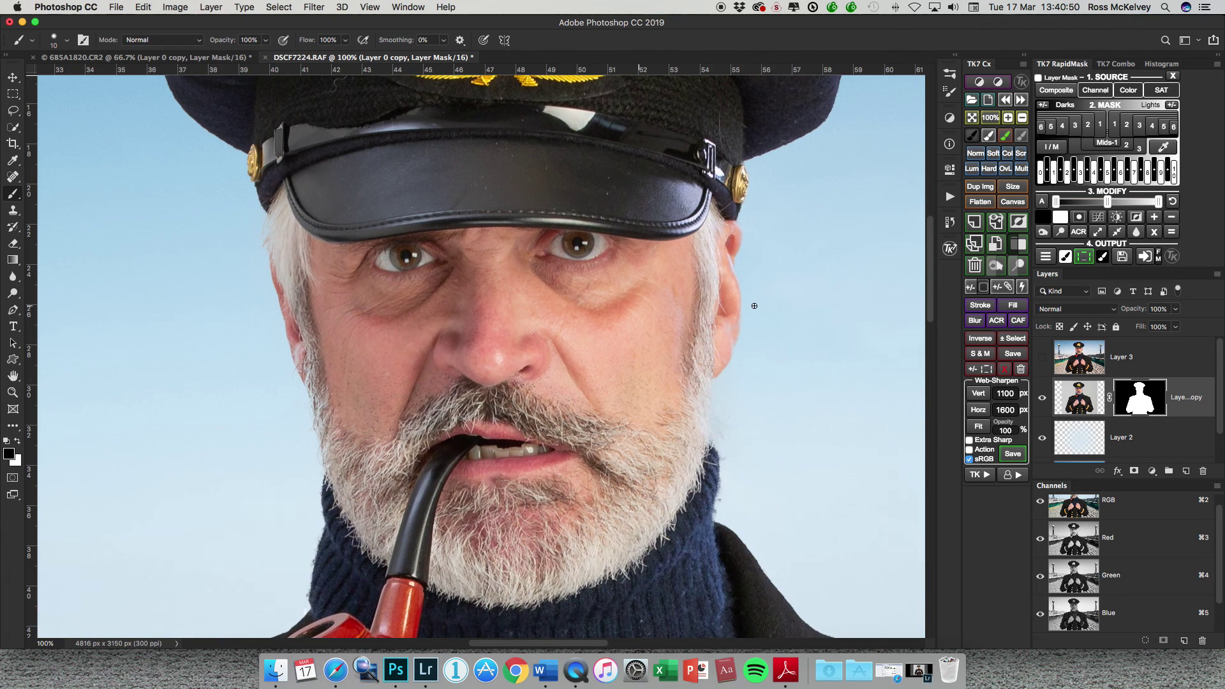
key("super+minus")
key("super+0")
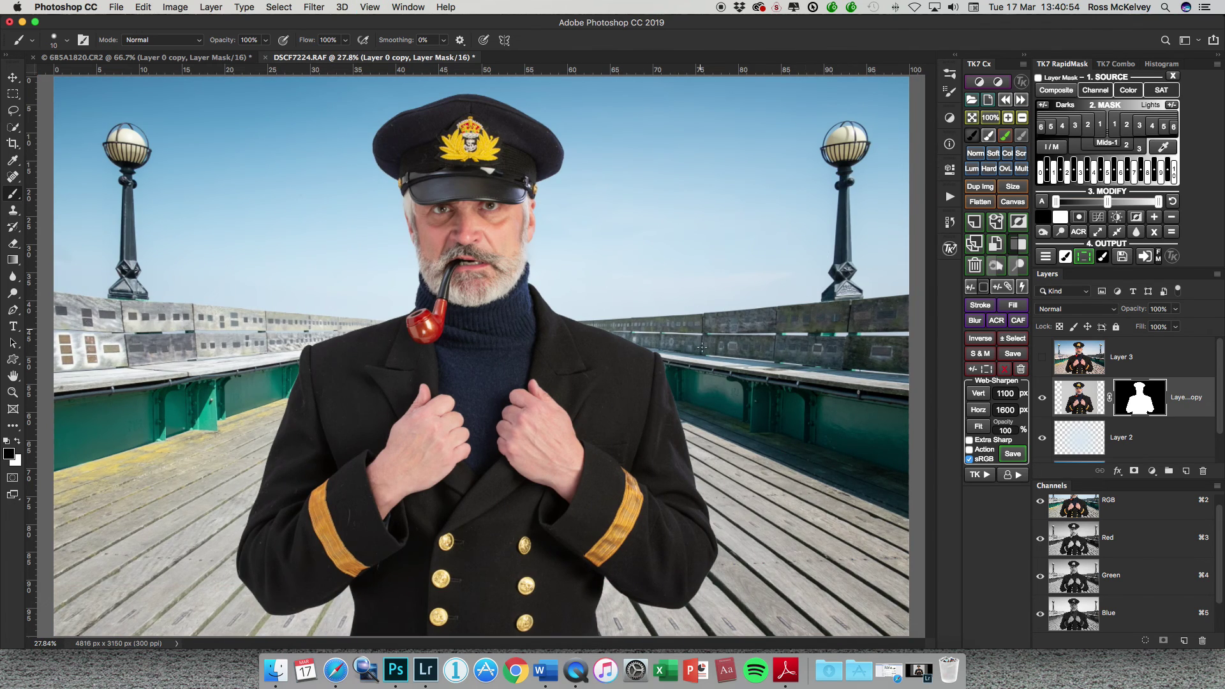
Step: Compare the image with and without the warmed layer, leave it visible and flatten the image
left_click(1046, 358)
left_click(1045, 358)
left_click(1046, 358)
left_click(1217, 274)
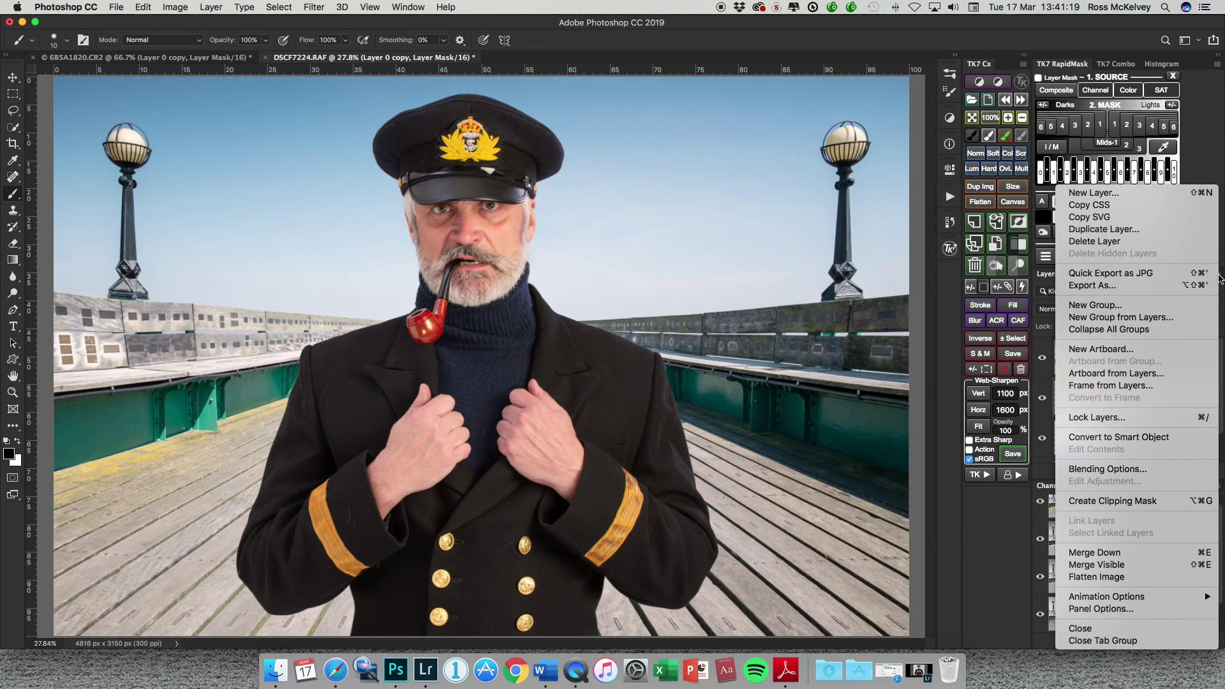
left_click(1120, 578)
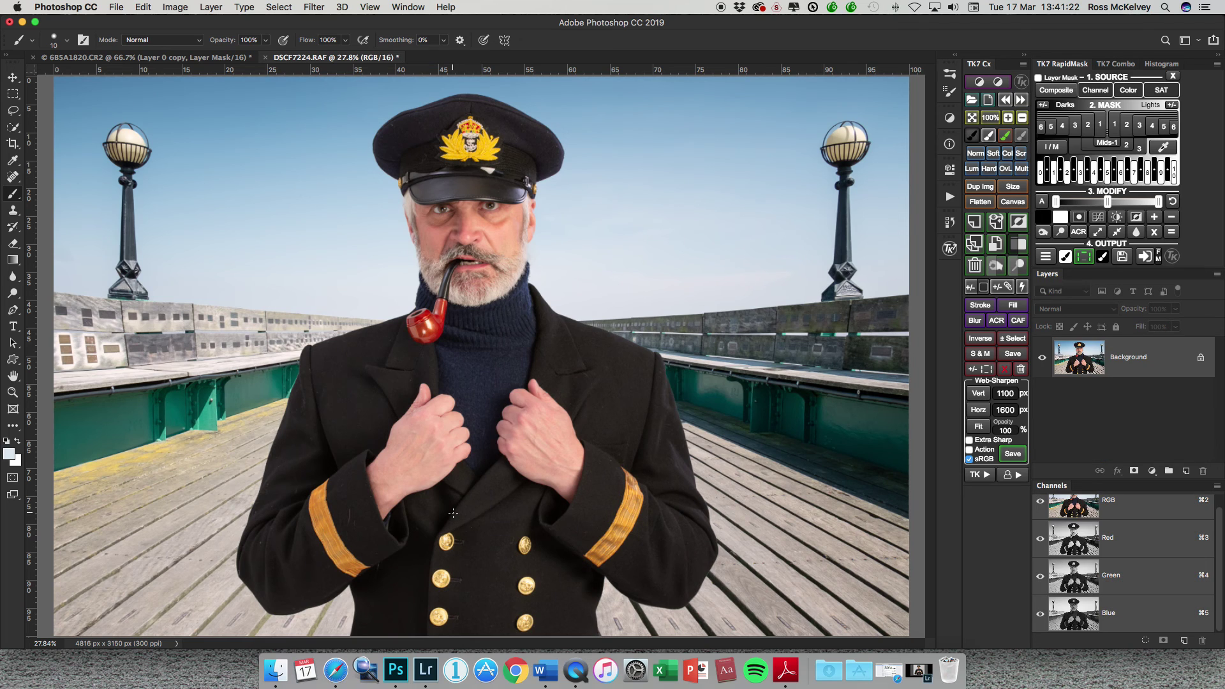
Step: Draw a rectangular selection just inside the photo's edges and invert it to select the outer border
key("super+minus")
key("super+minus")
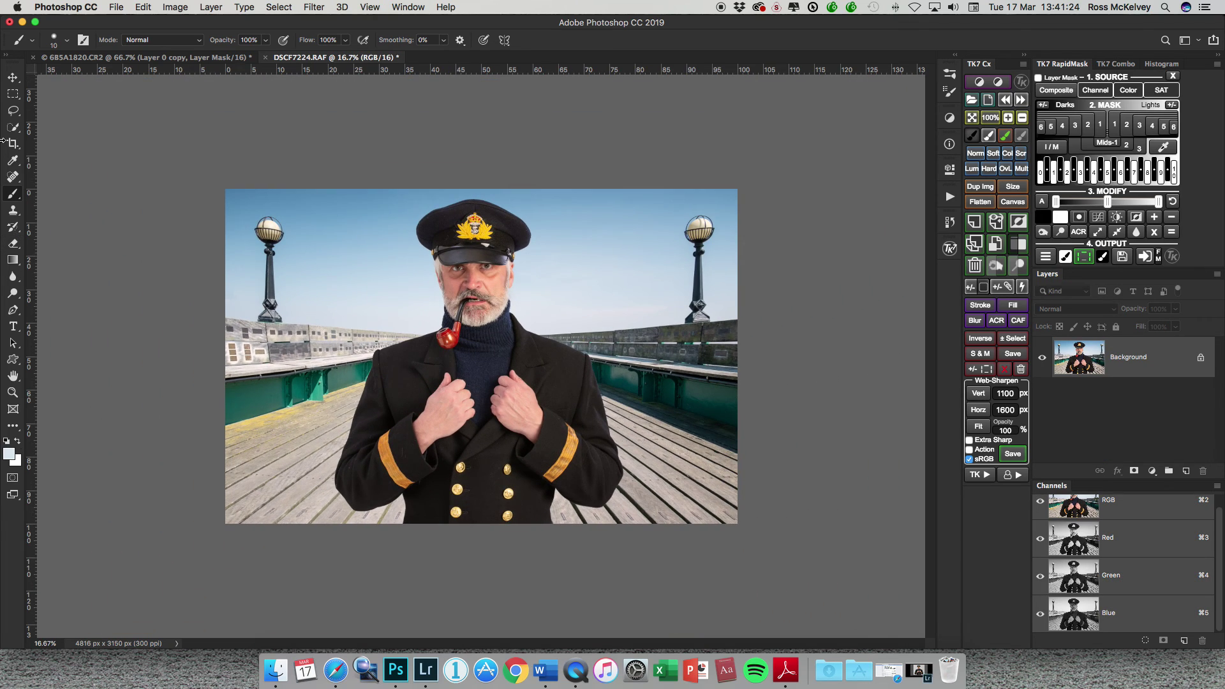
left_click(14, 93)
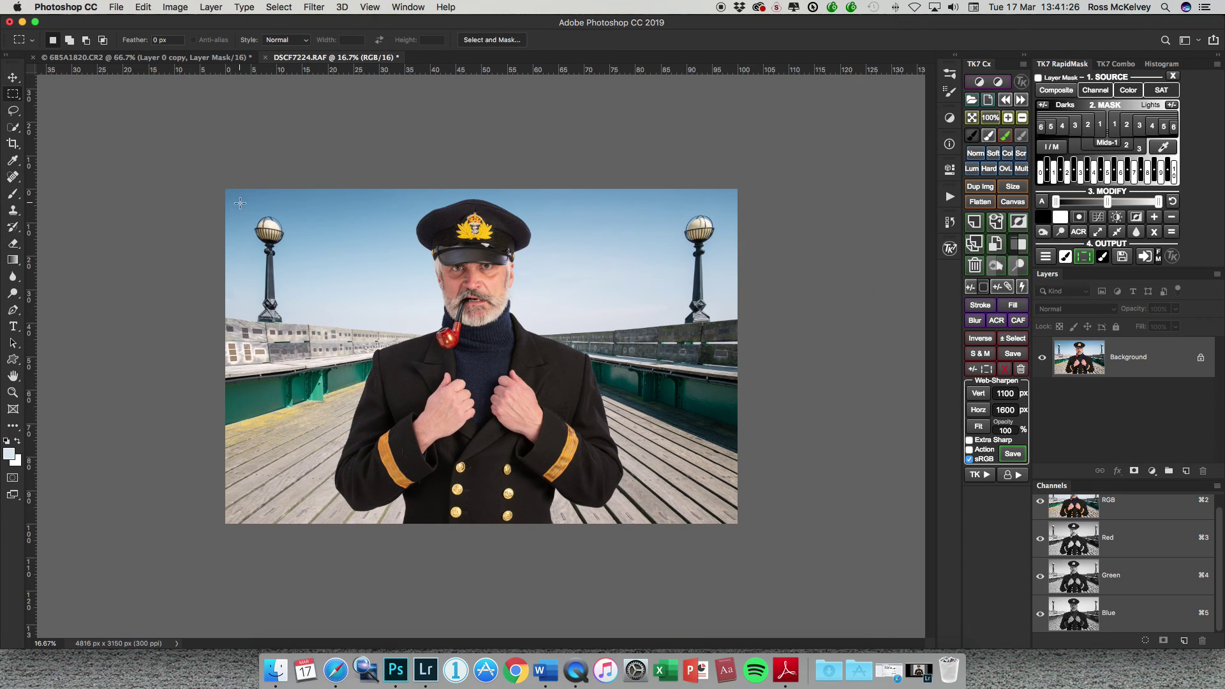
left_click_drag(241, 204, 724, 509)
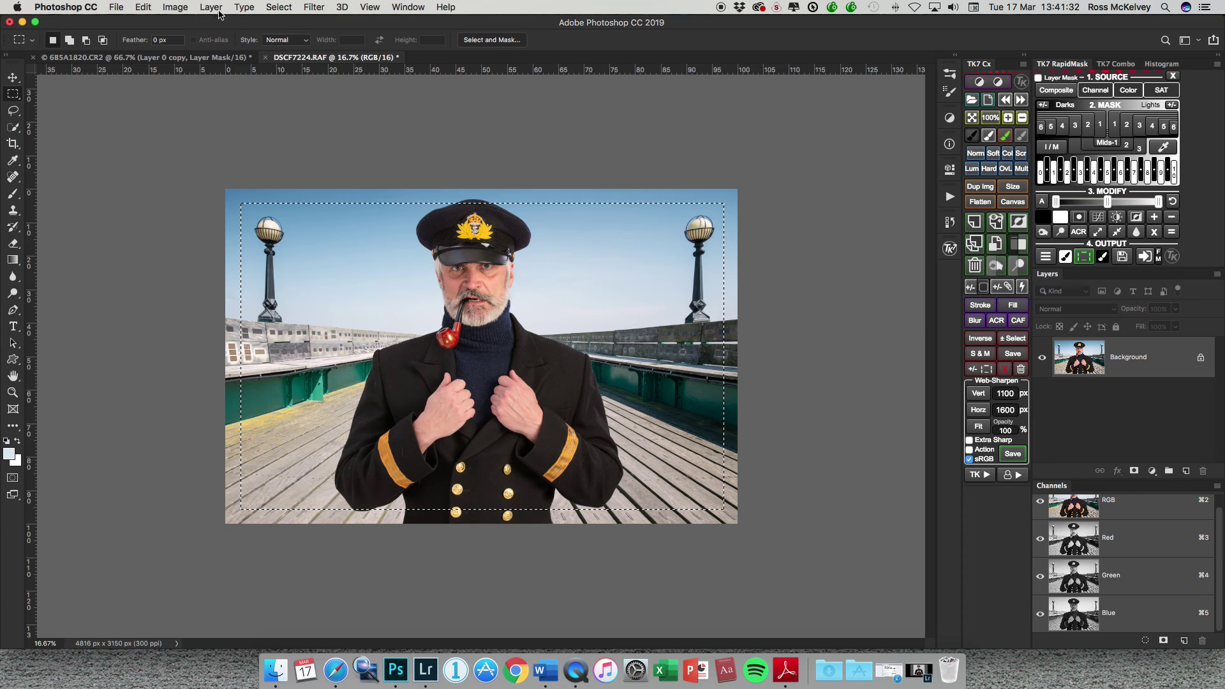
left_click(279, 7)
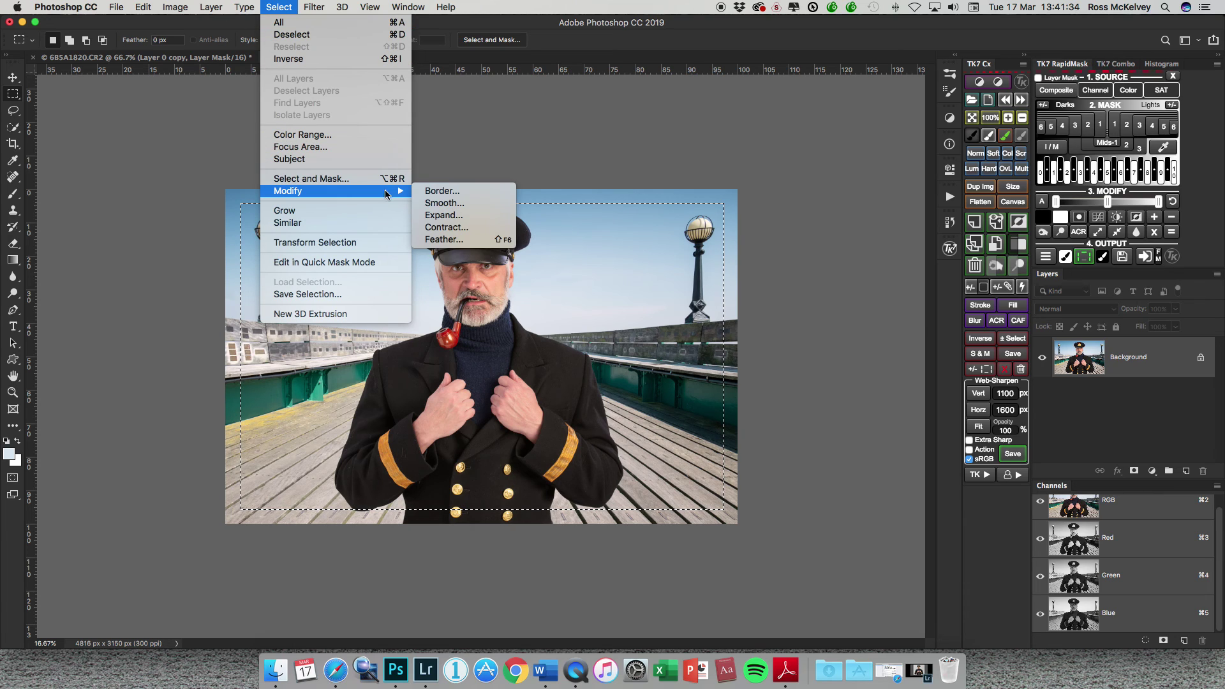
left_click(383, 59)
Step: Feather the border selection by 450 pixels and copy the selected area onto a new layer
left_click(279, 7)
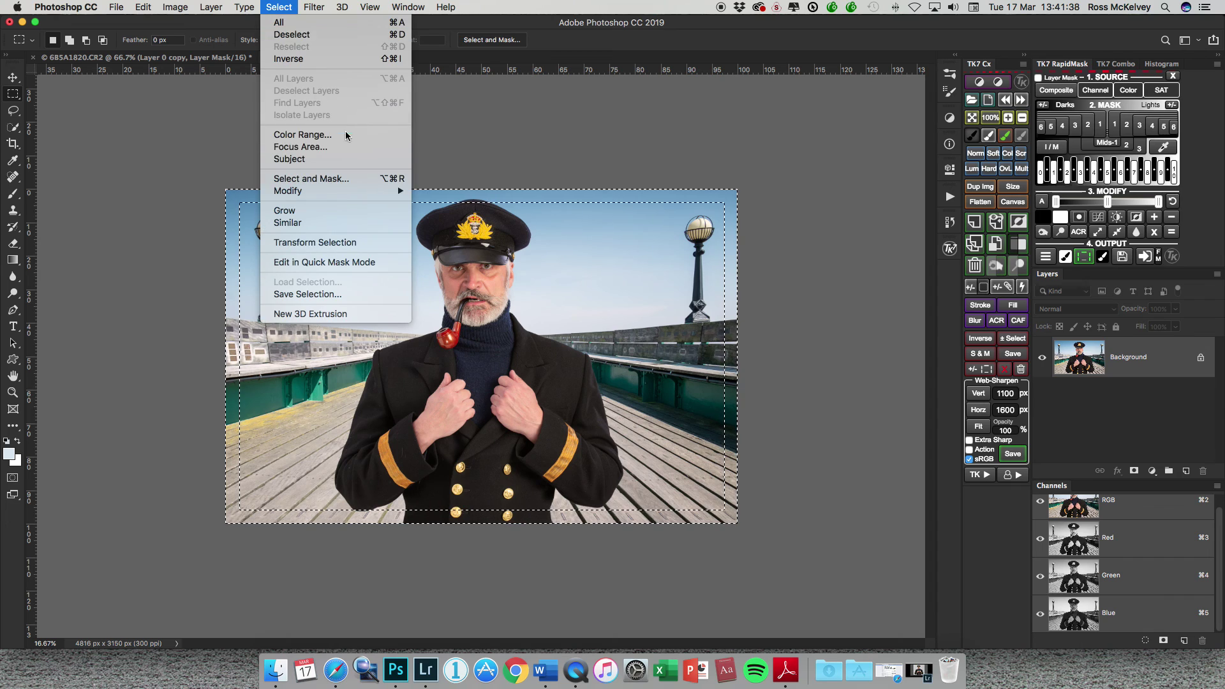
mouse_move(396, 191)
left_click(444, 239)
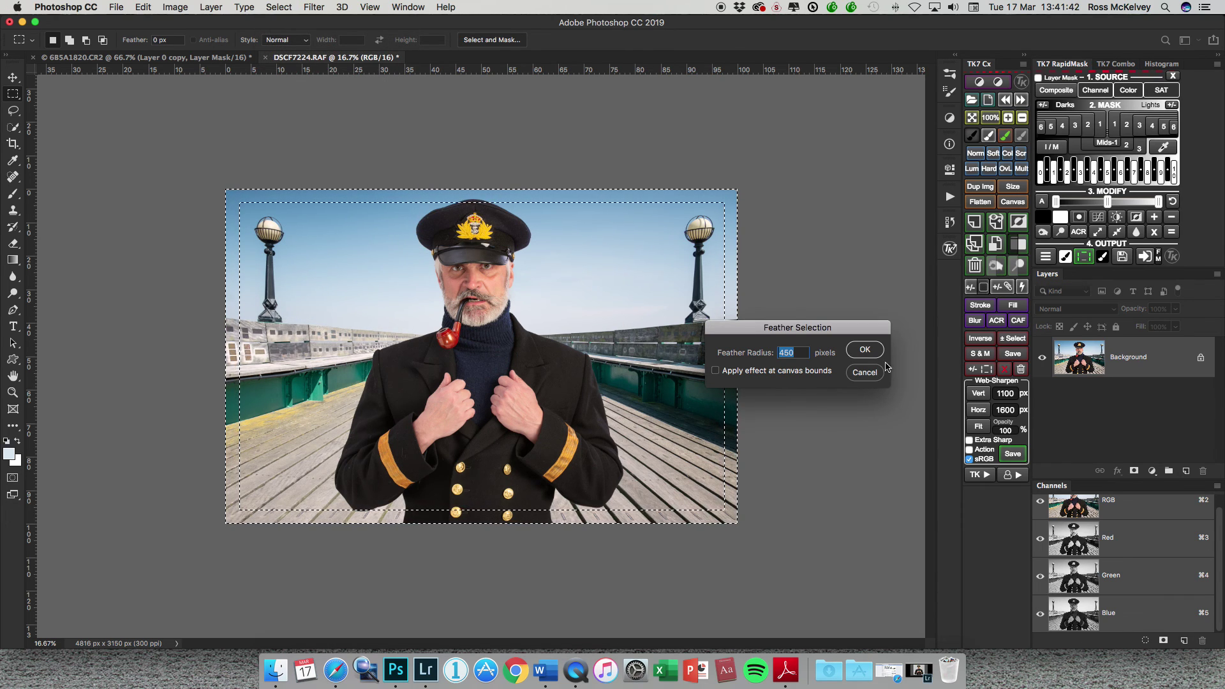
left_click(865, 350)
key("super+c")
key("super+v")
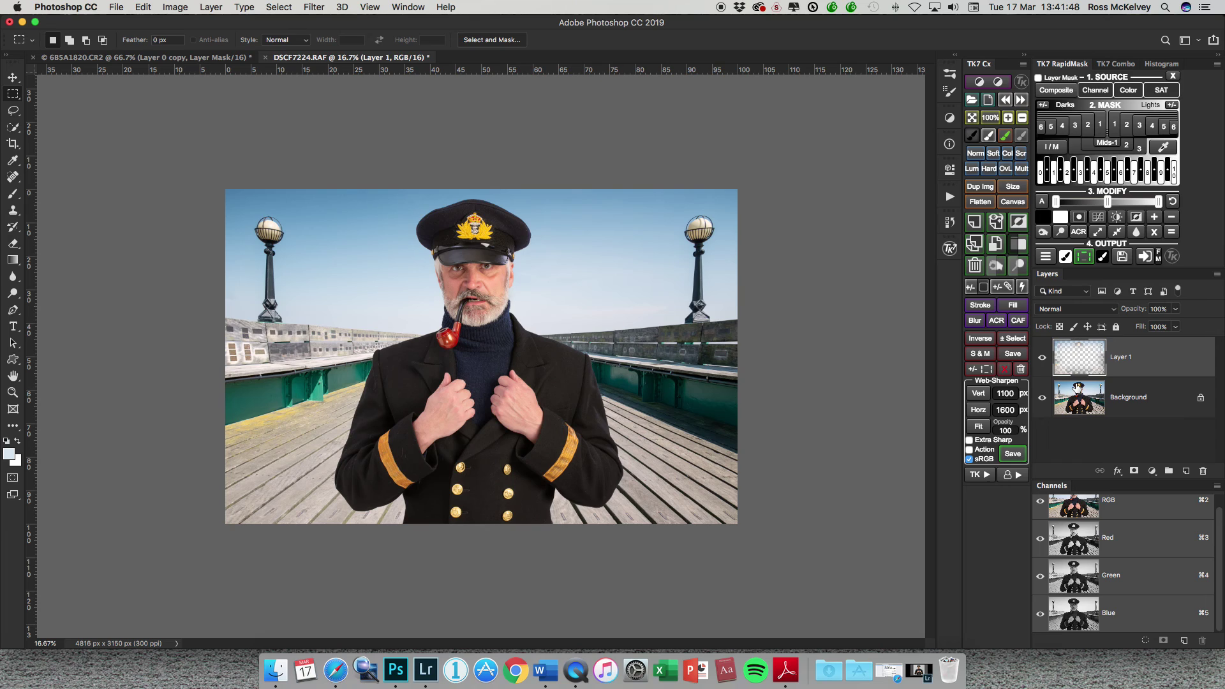
Step: Darken the border layer with Levels by setting the midtone input to 0.8
key("super+l")
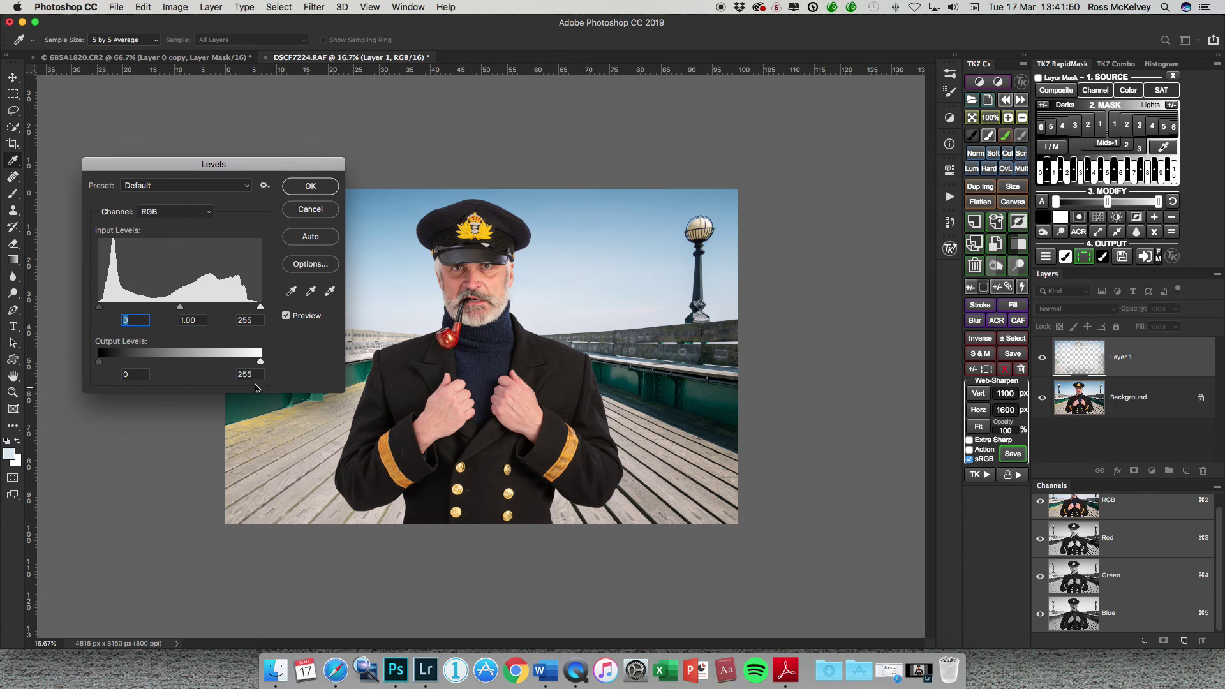
double_click(195, 320)
key("Down")
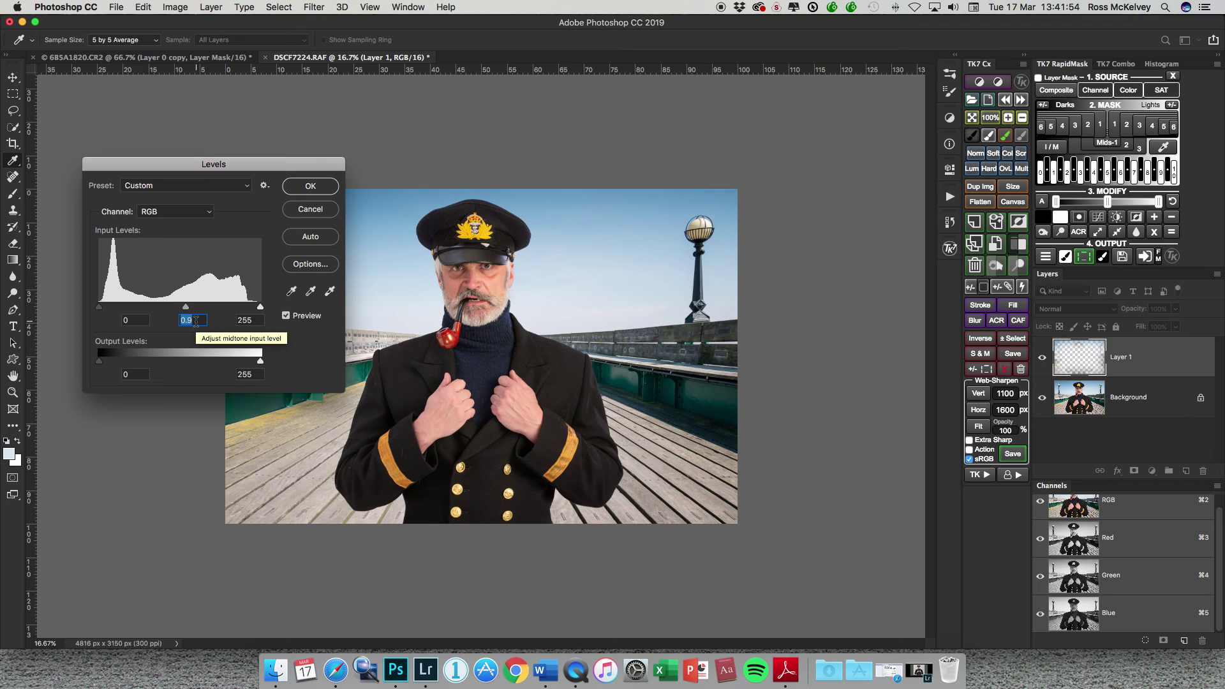
key("Down")
left_click(310, 186)
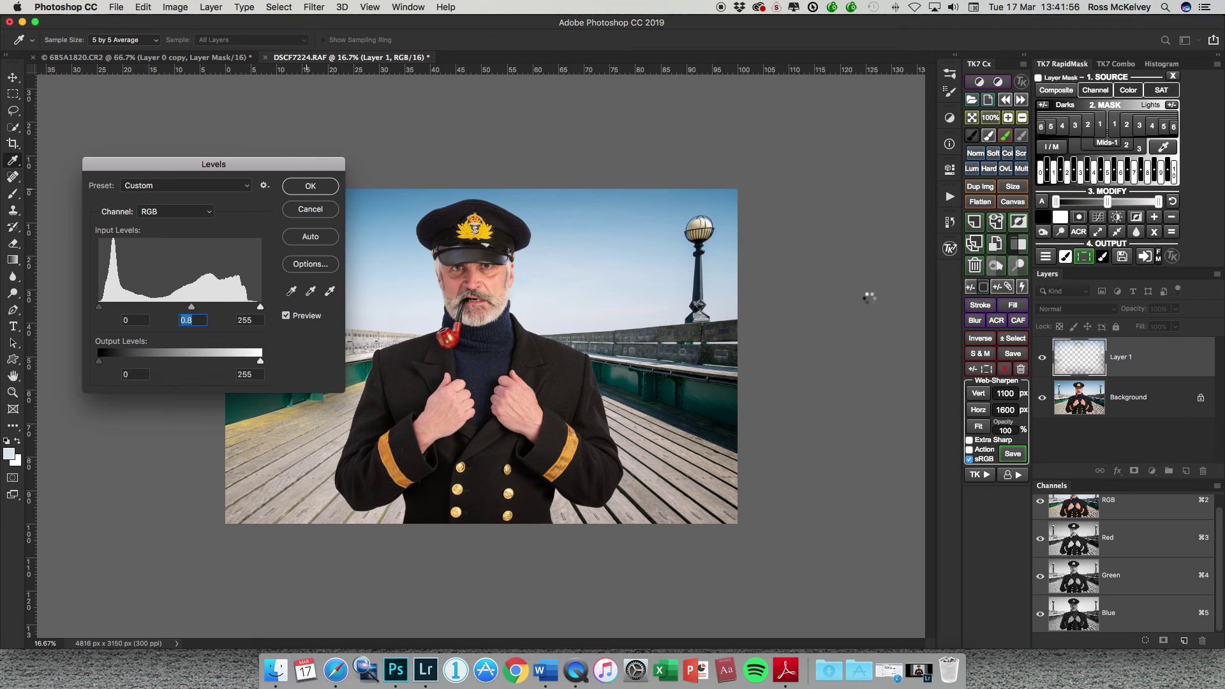
Step: Compare the image with and without the darkened border layer and set its opacity to 50%
left_click(1043, 360)
left_click(1043, 360)
left_click(1043, 360)
left_click(1043, 360)
left_click(1044, 359)
left_click(1043, 360)
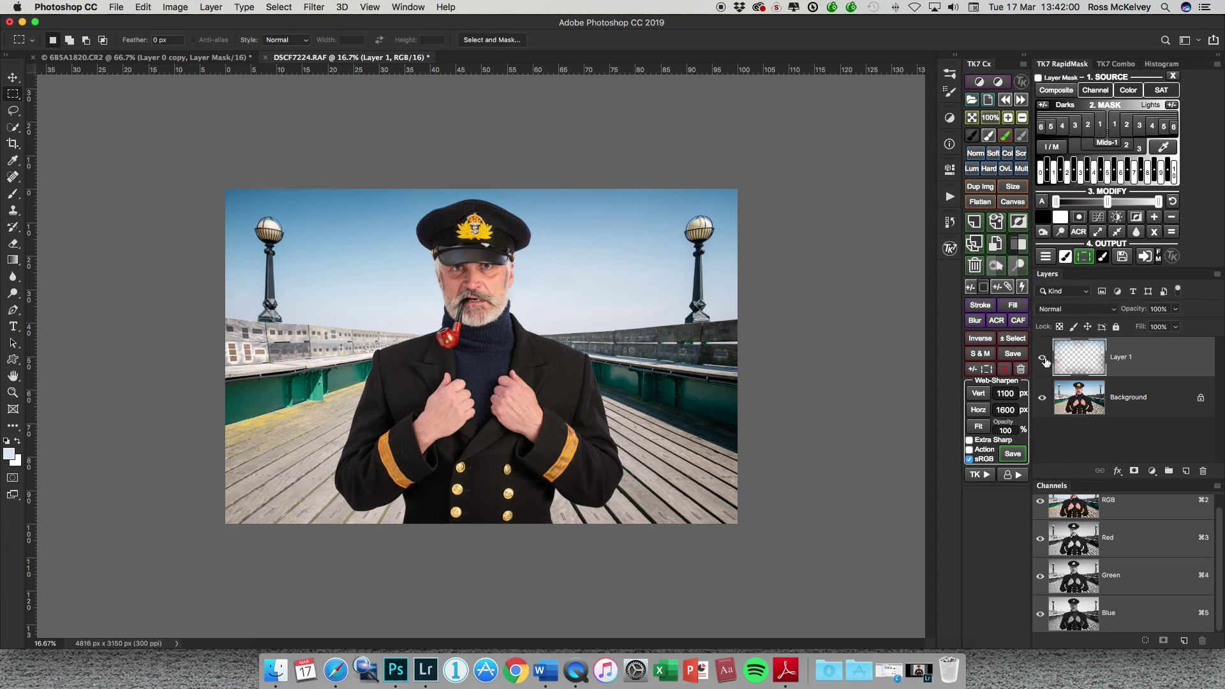
key("v")
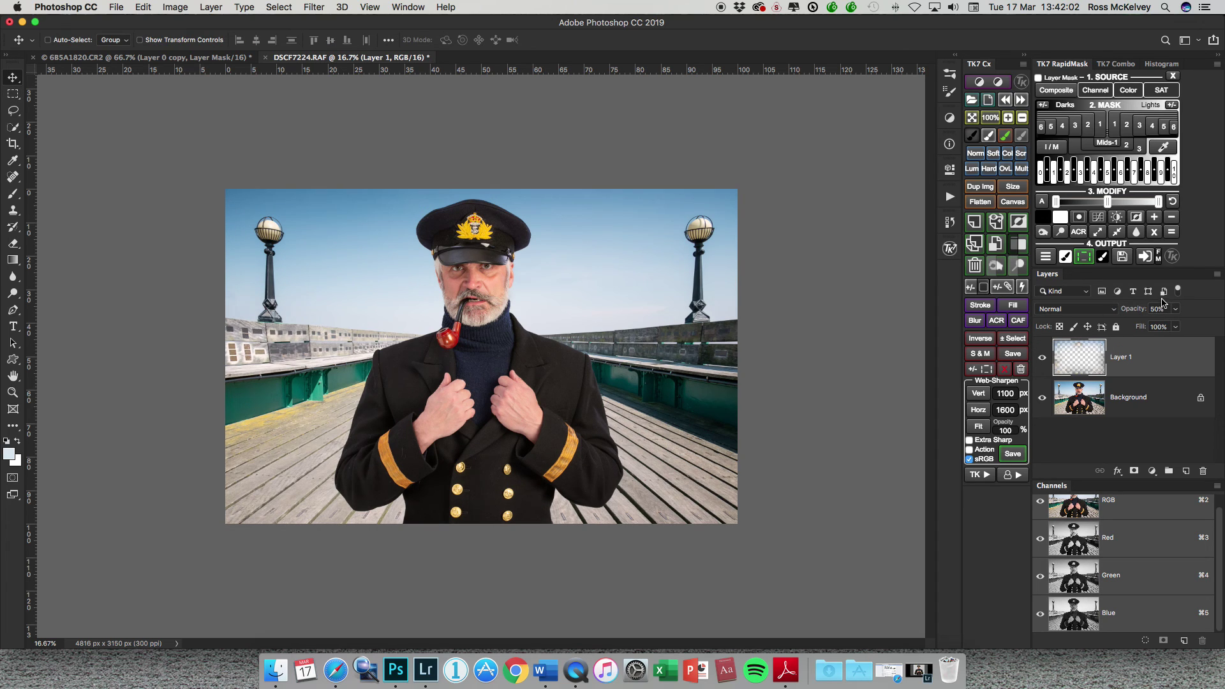
Step: Compare the image before and after the darkened border layer and flatten the image
left_click(1042, 361)
left_click(1043, 361)
left_click(1042, 361)
left_click(1043, 360)
left_click(1042, 361)
left_click(1042, 361)
left_click(1043, 361)
left_click(1042, 360)
left_click(1218, 275)
left_click(1160, 578)
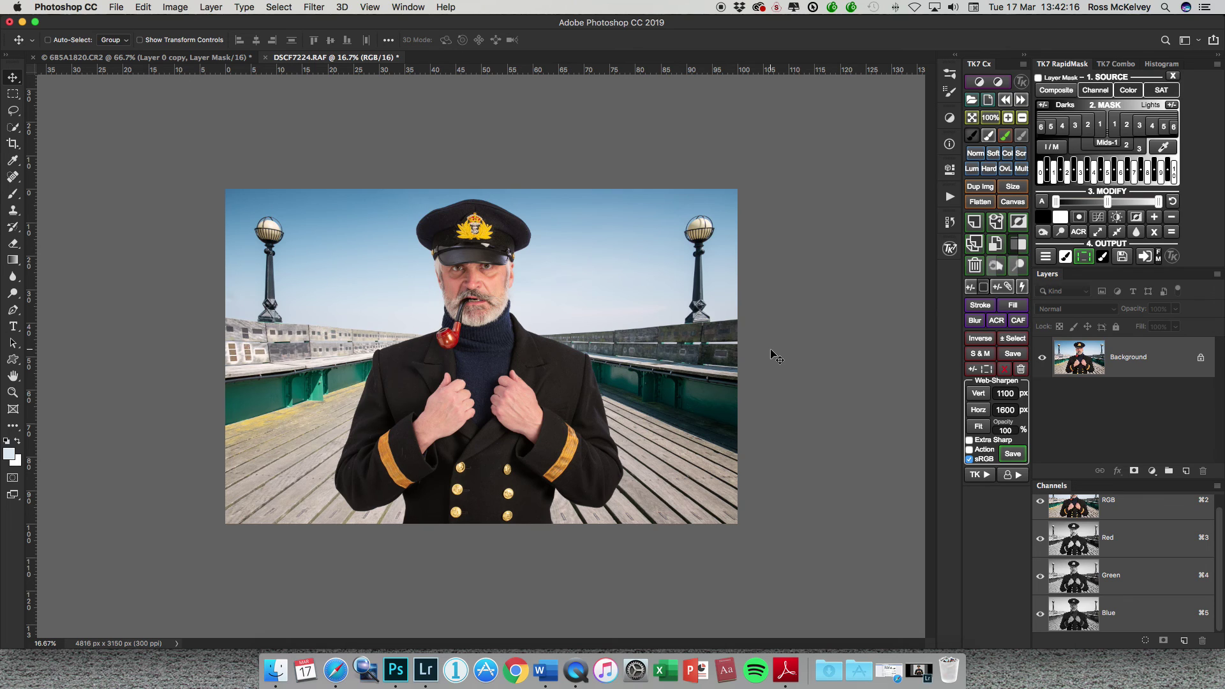
Step: Duplicate the flattened image onto a new layer and open it in the Color Efex Pro 4 filter
key("super+j")
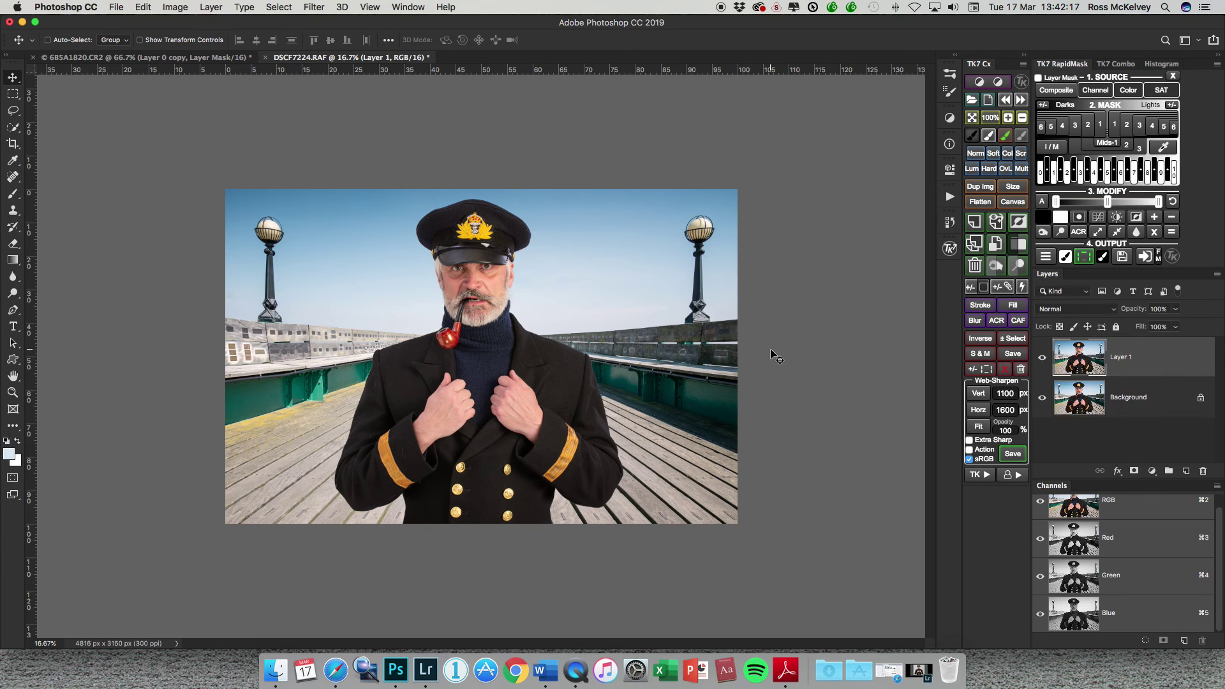
left_click(313, 7)
mouse_move(441, 328)
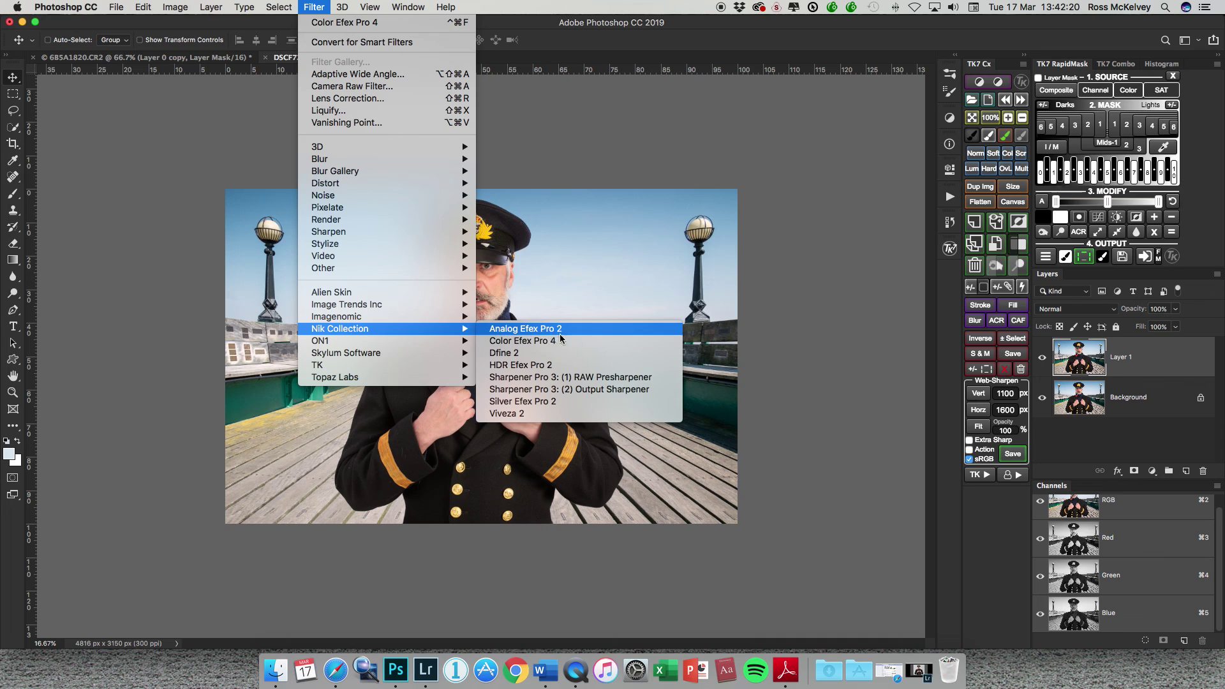
left_click(580, 340)
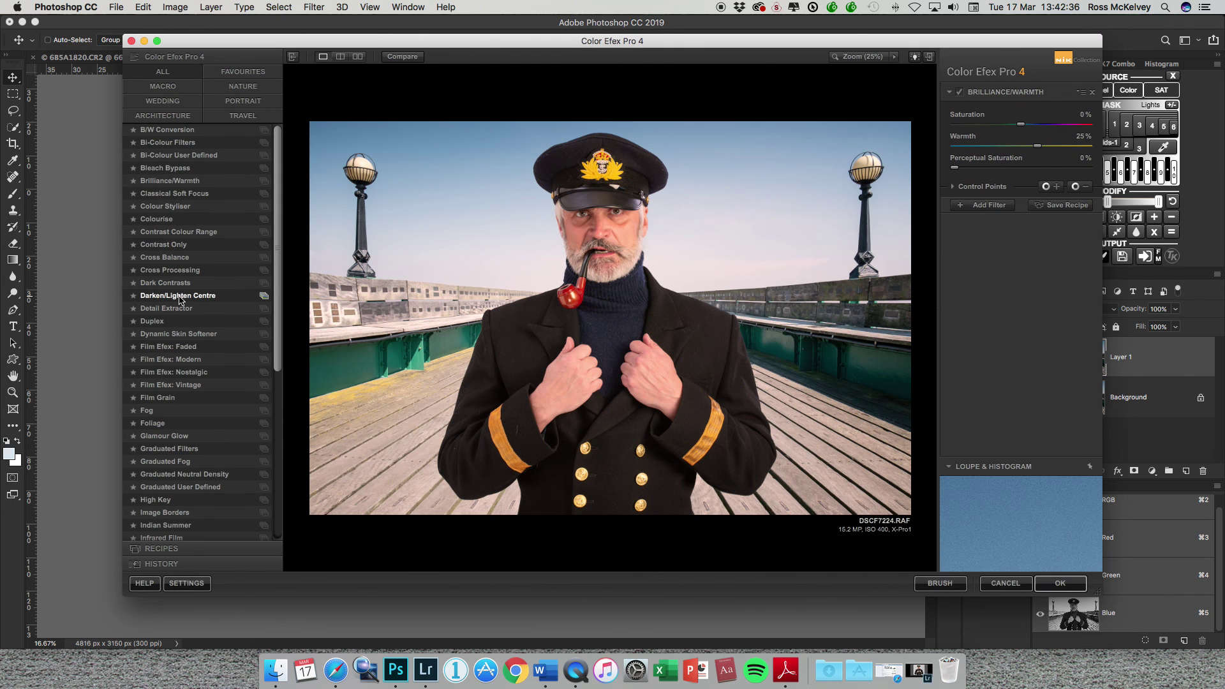
Step: Apply Darken/Lighten Centre with centre luminosity 20%, border luminosity -20% and centre size 16%, placing the centre beside the officer's beard
left_click(180, 298)
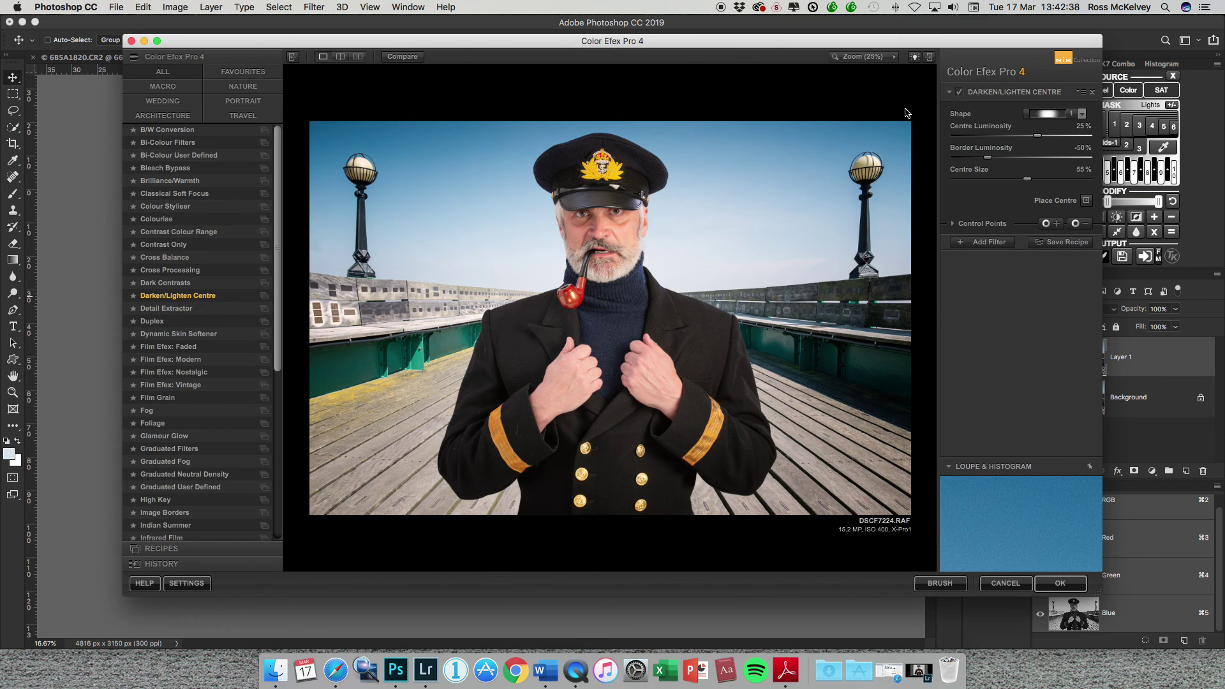
left_click_drag(1039, 137, 975, 181)
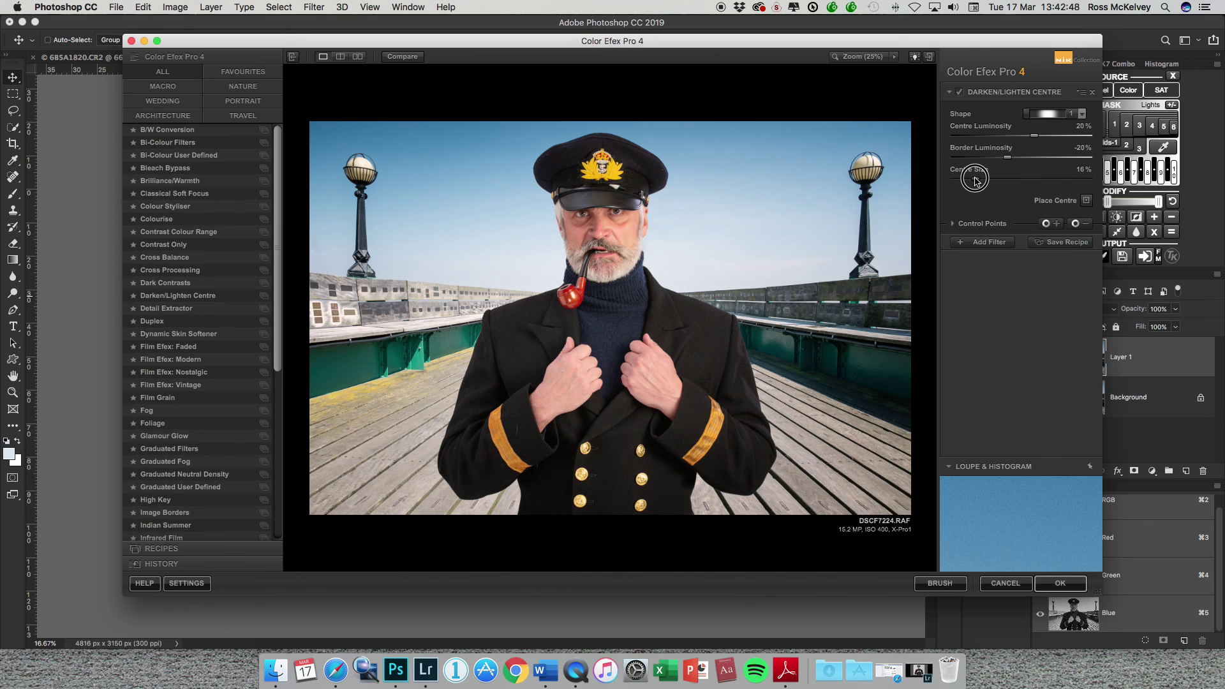
left_click(1086, 201)
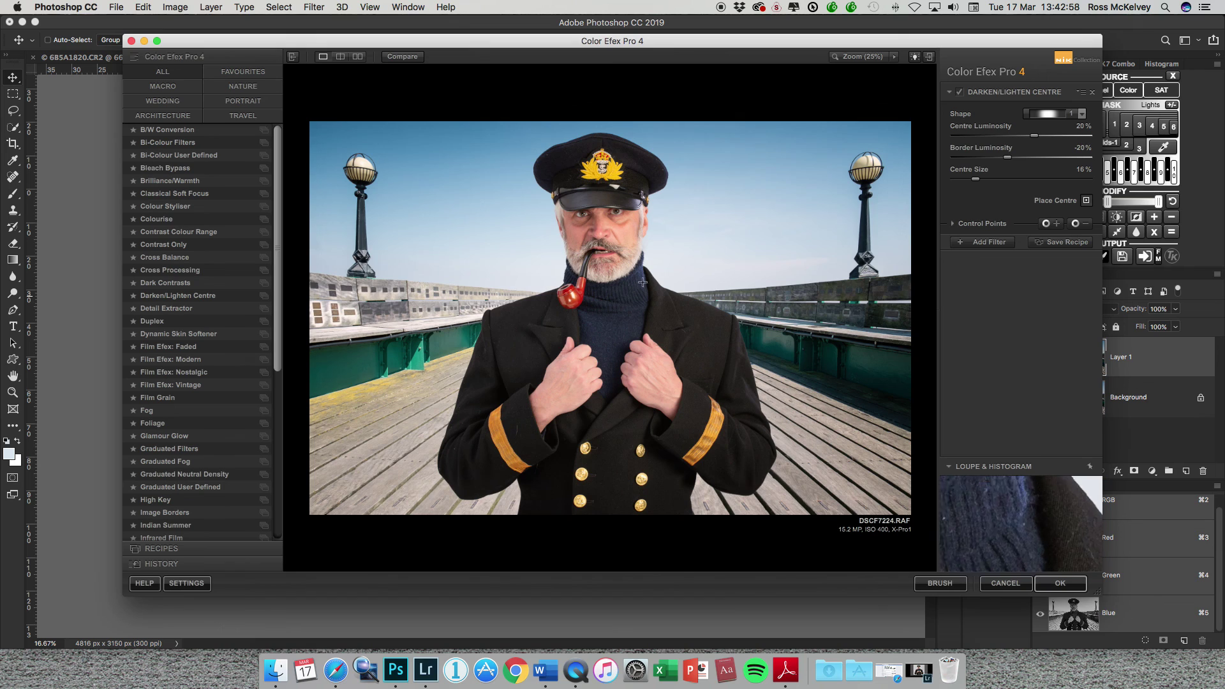
left_click(642, 242)
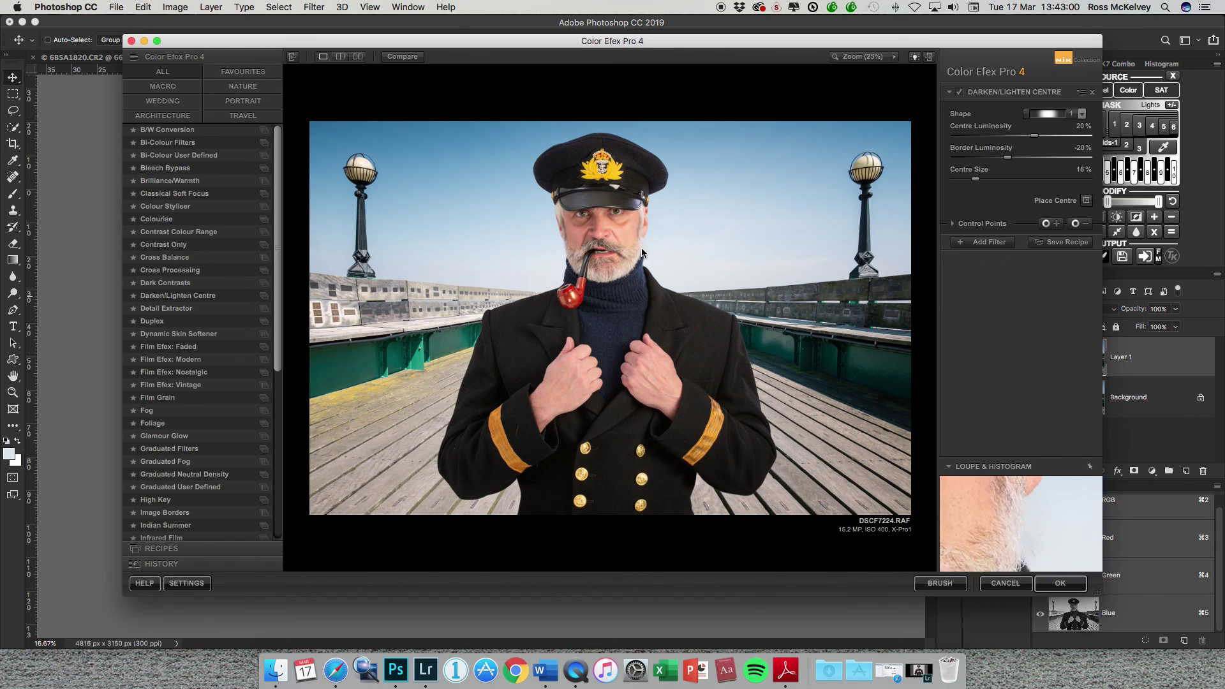
left_click(1070, 584)
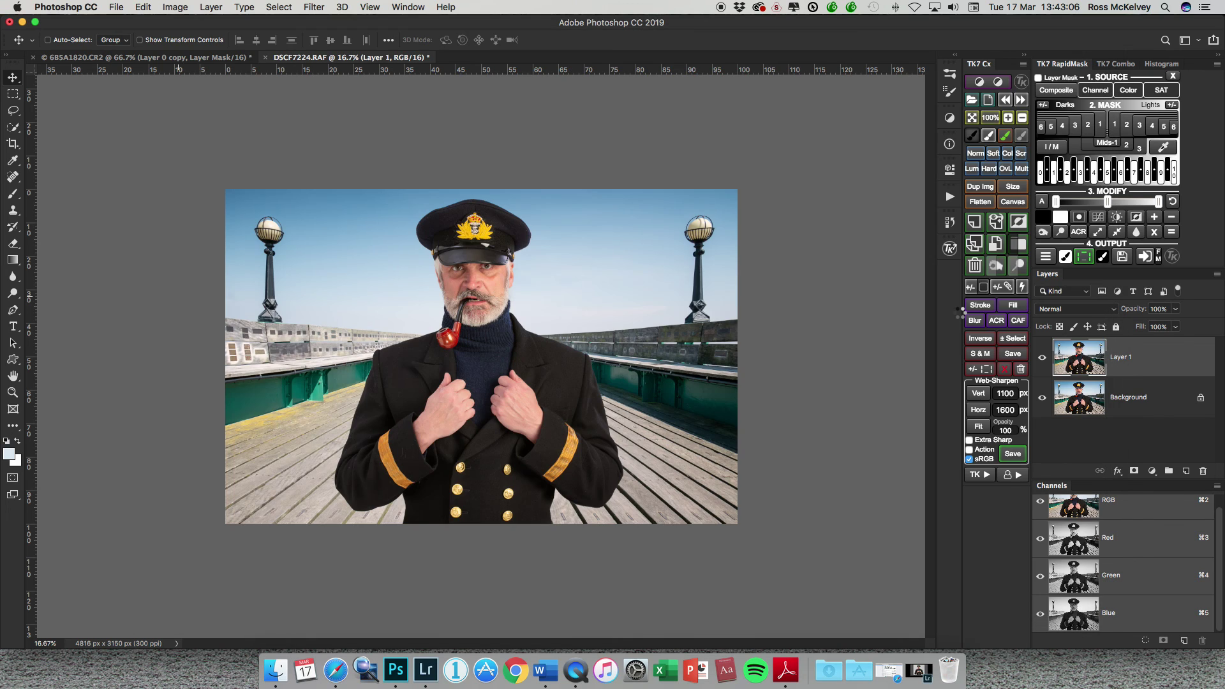
Step: Set the filtered layer's opacity to 67%, comparing it with the layer hidden, and flatten the image
left_click(1042, 358)
left_click(1043, 358)
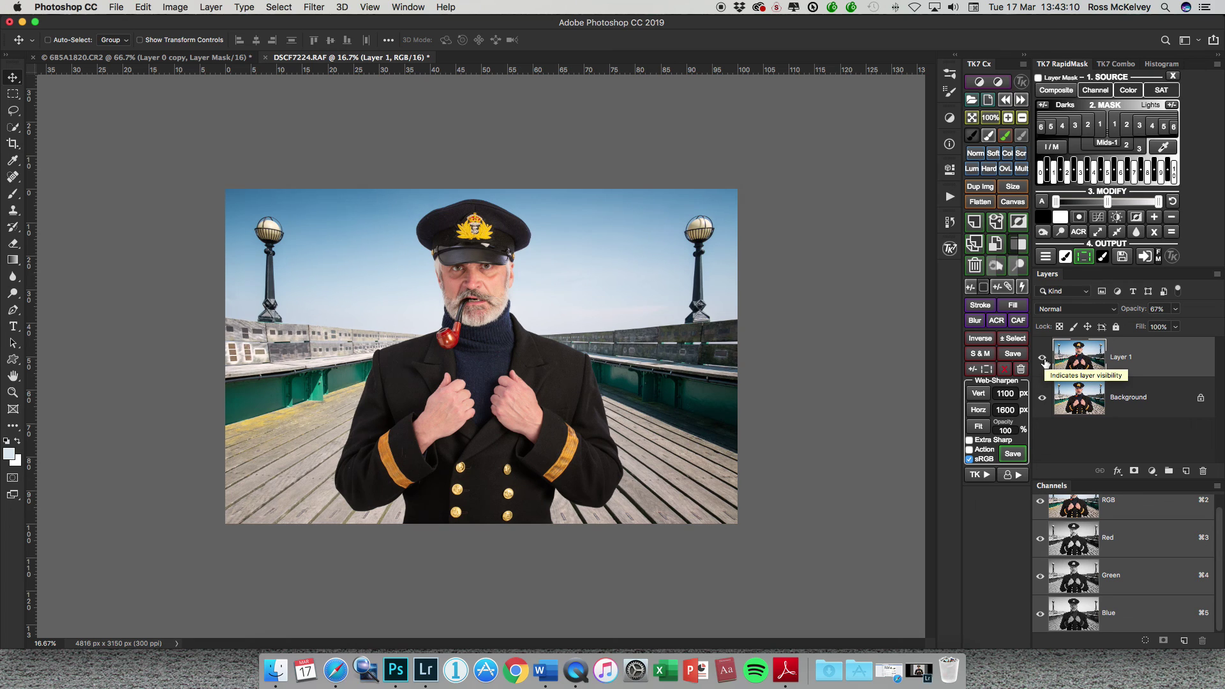
left_click(1043, 359)
left_click(1043, 359)
left_click(1043, 359)
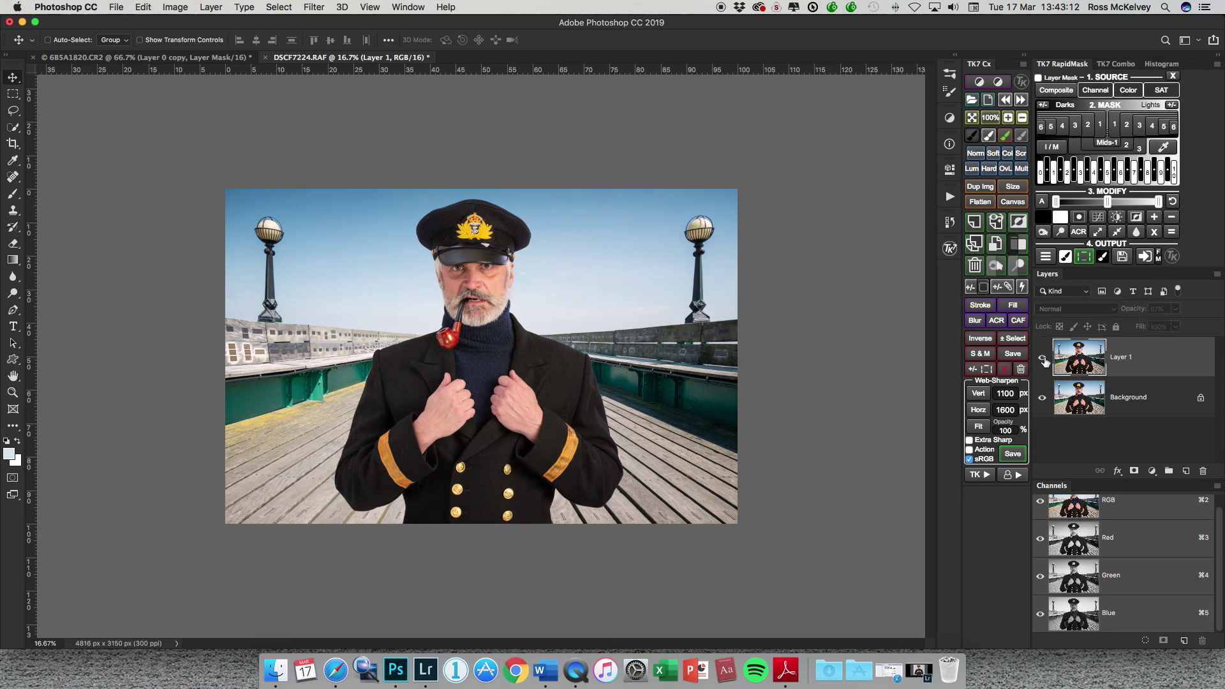
left_click(1216, 274)
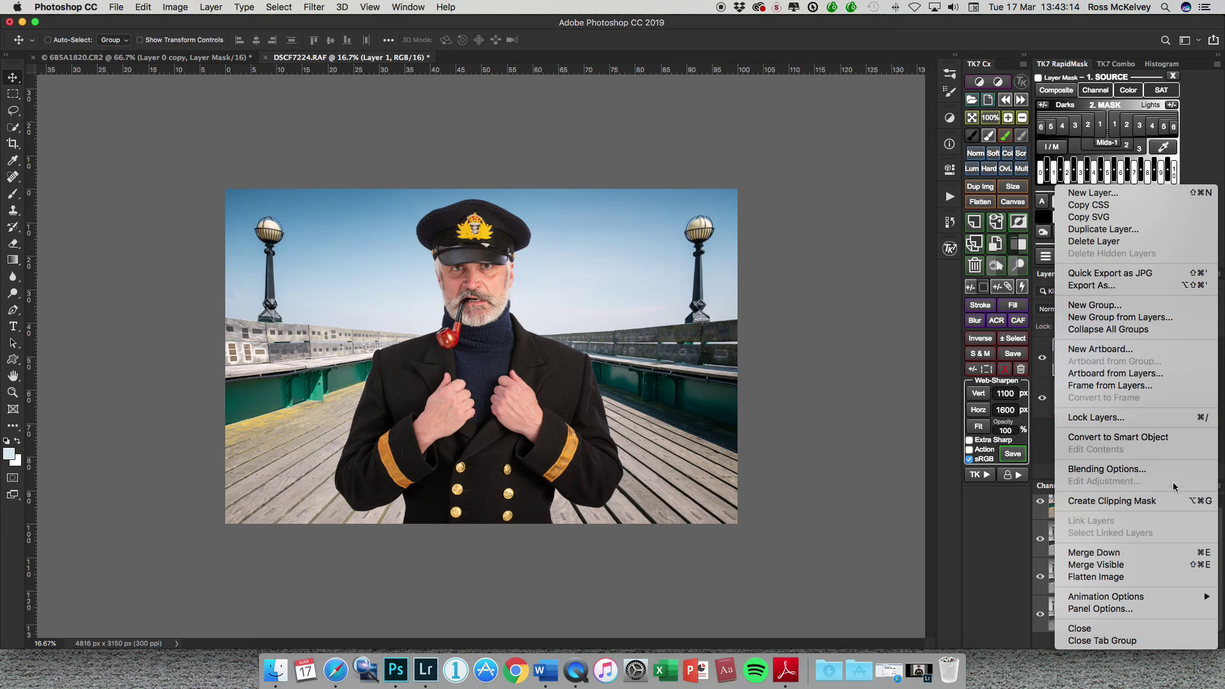
left_click(1168, 577)
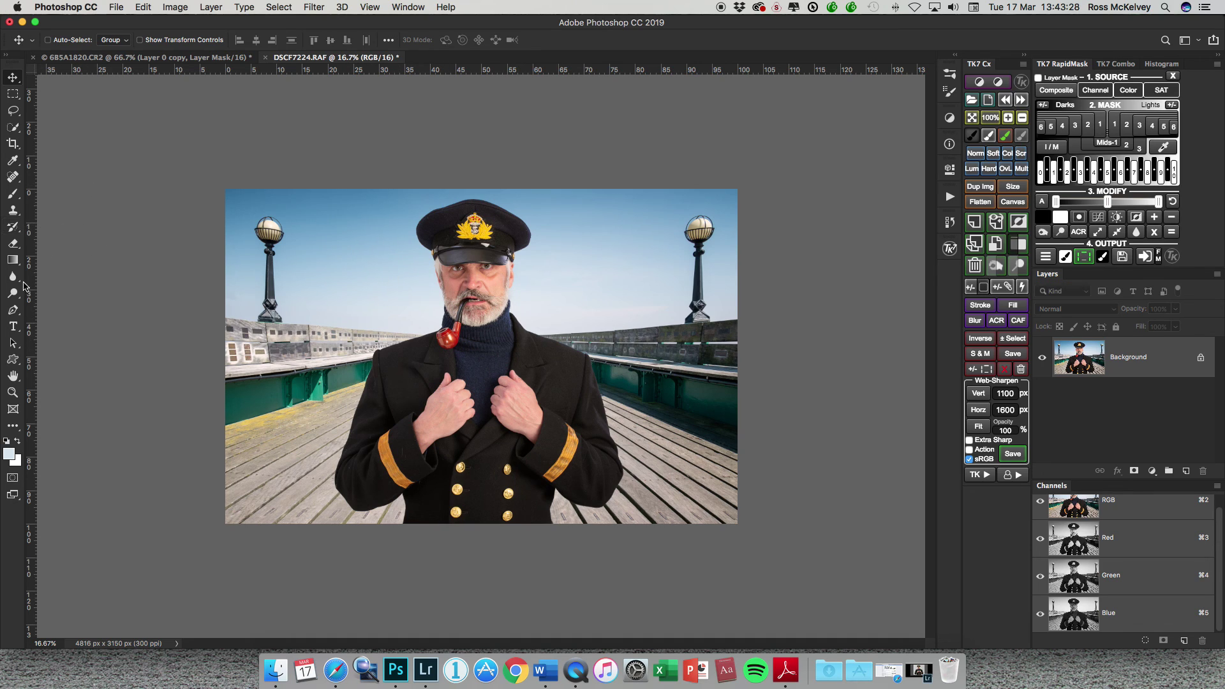
Step: Choose a wispy 1250 px smoke tip for the Brush tool and add a new empty layer
left_click(14, 195)
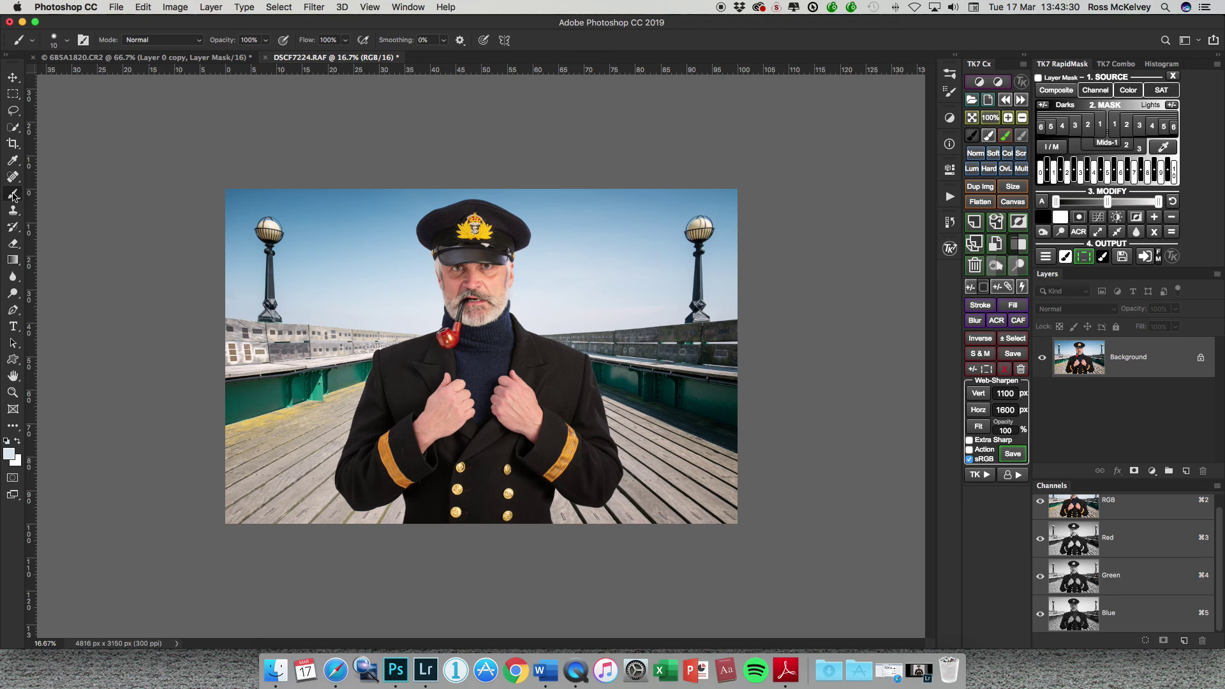
left_click(68, 42)
left_click_drag(330, 142, 337, 251)
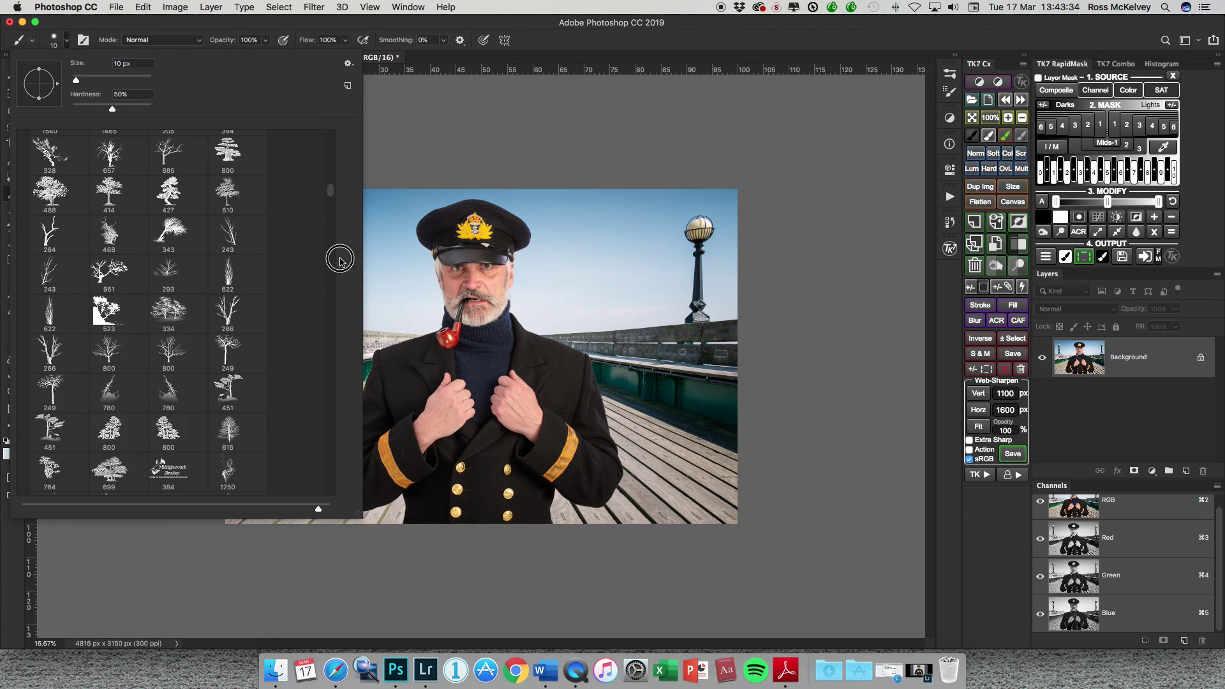
left_click_drag(340, 356, 342, 371)
scroll(339, 358, "down", 10)
scroll(342, 344, "up", 5)
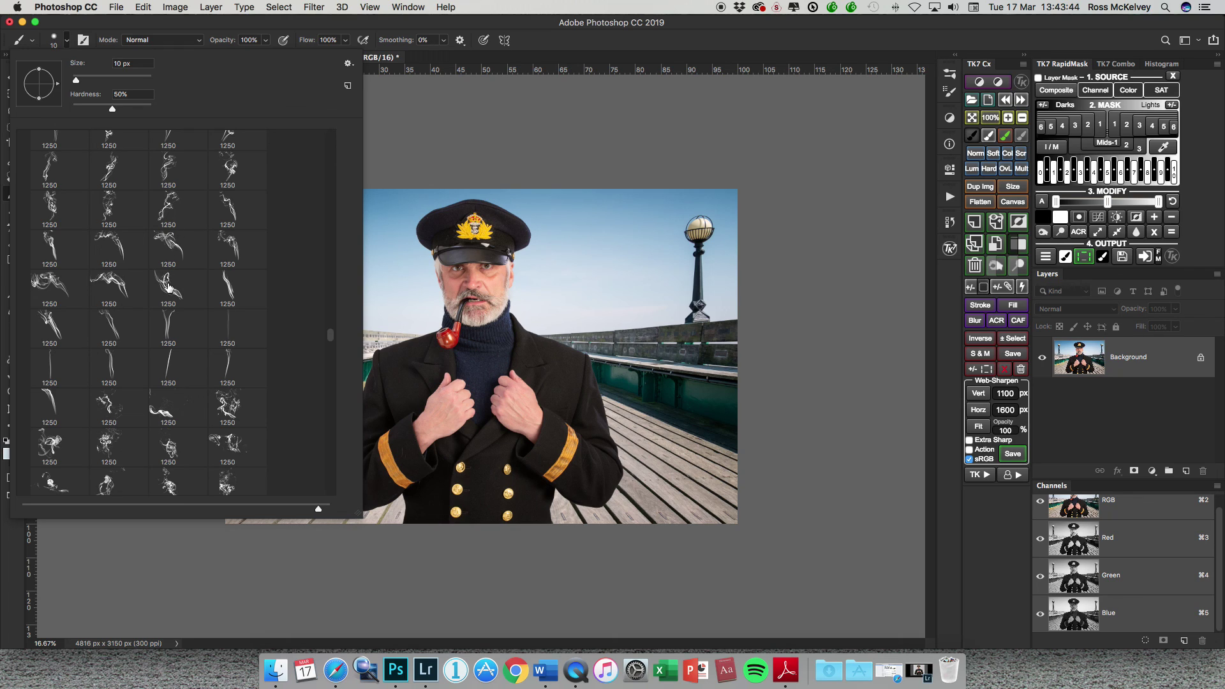
left_click(169, 165)
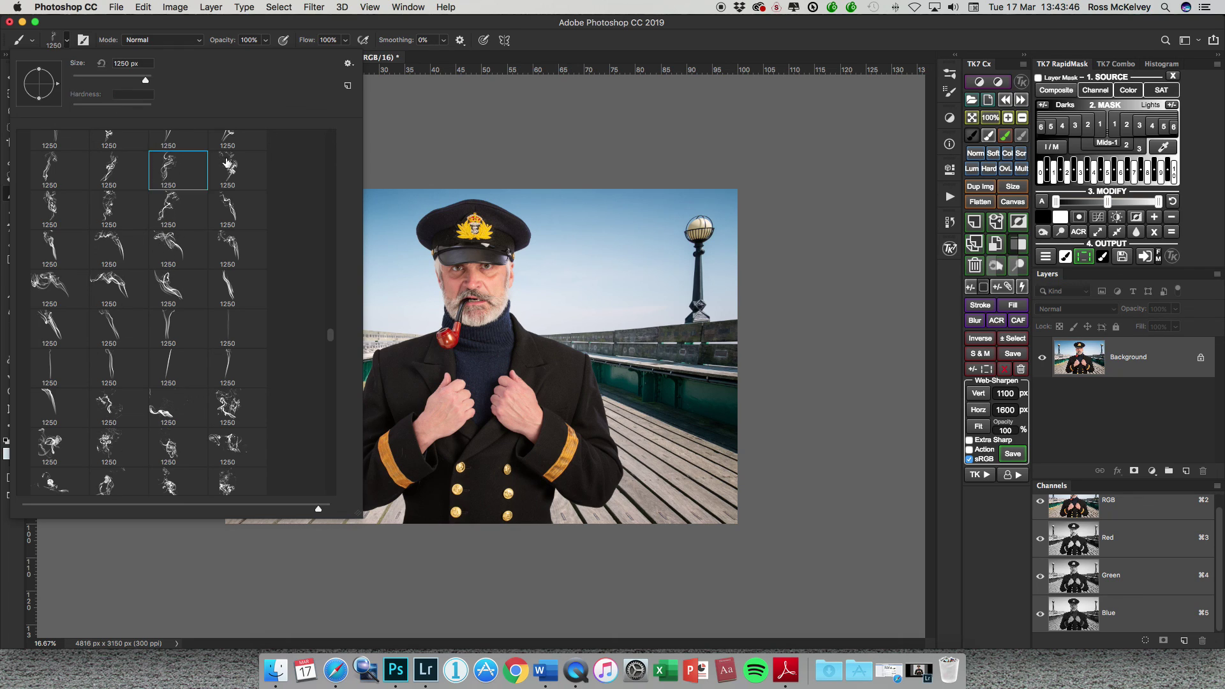
left_click(866, 30)
left_click(1186, 472)
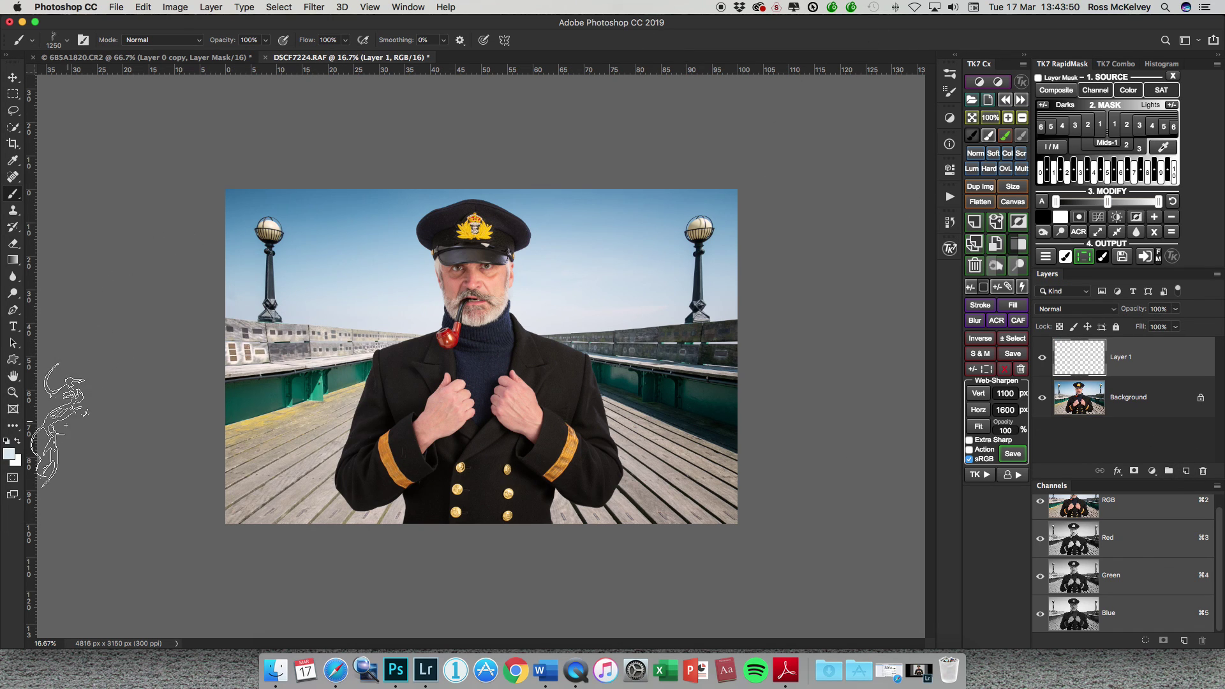
Step: Set the foreground colour to a light neutral grey and stamp the smoke once above the pipe, over the officer's face
left_click(10, 454)
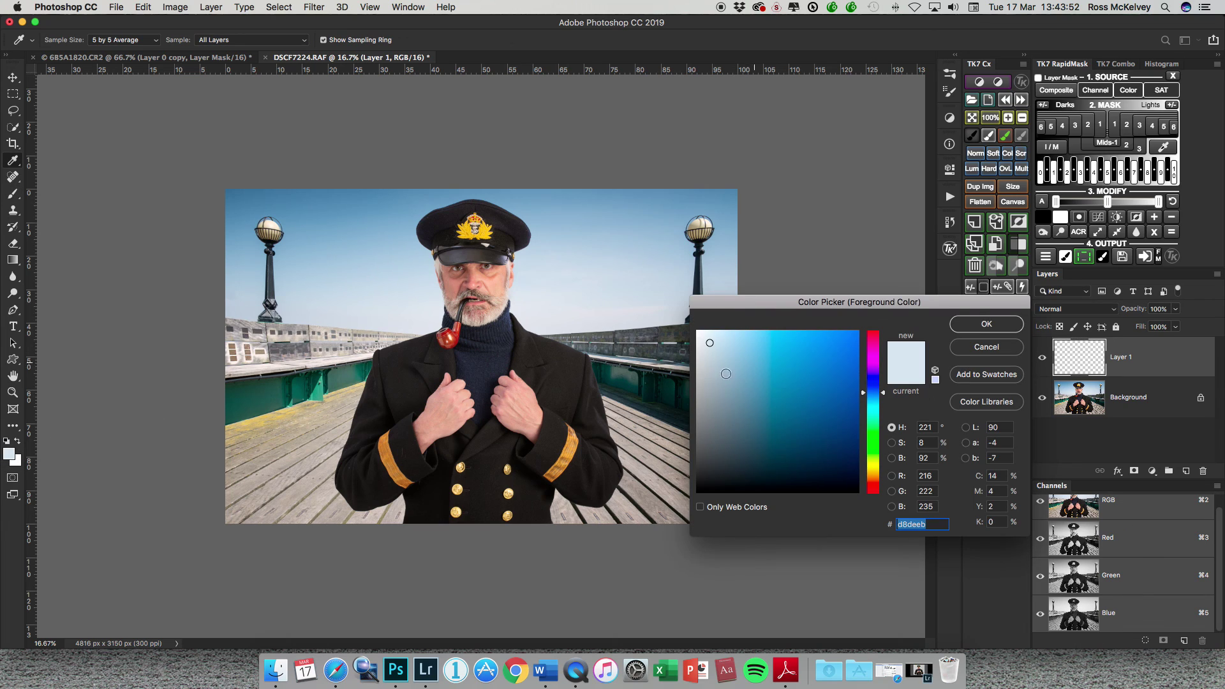
left_click_drag(697, 400, 698, 369)
left_click(986, 324)
key("b")
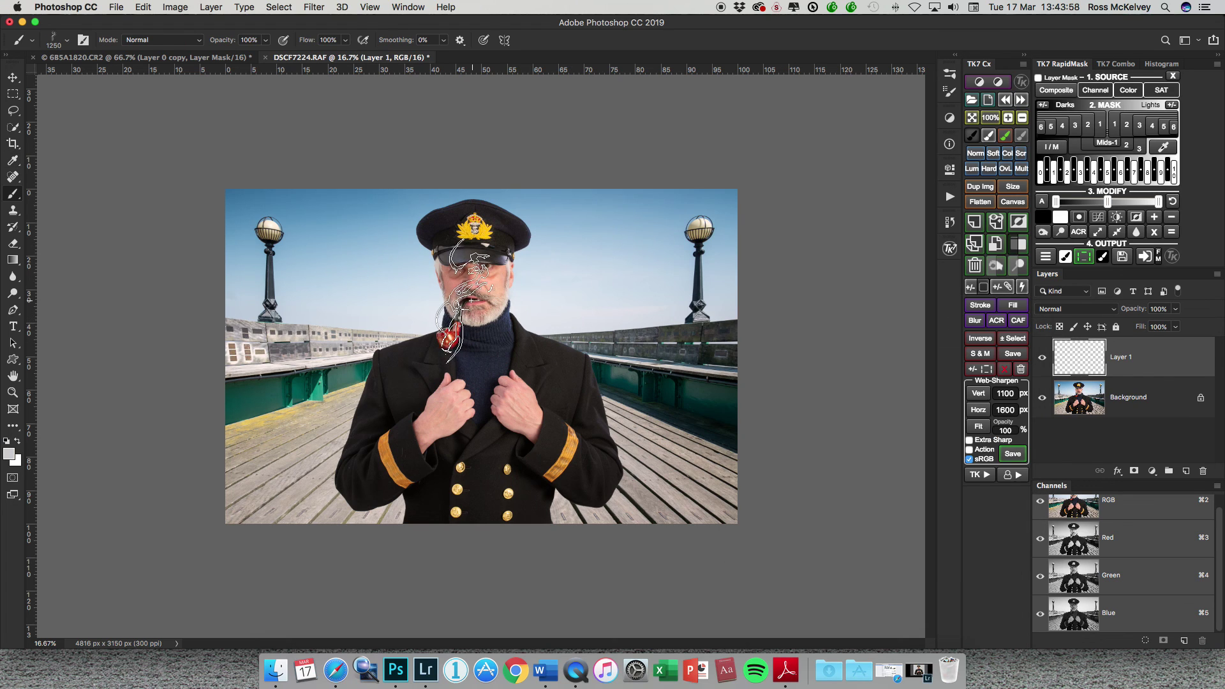
left_click(466, 275)
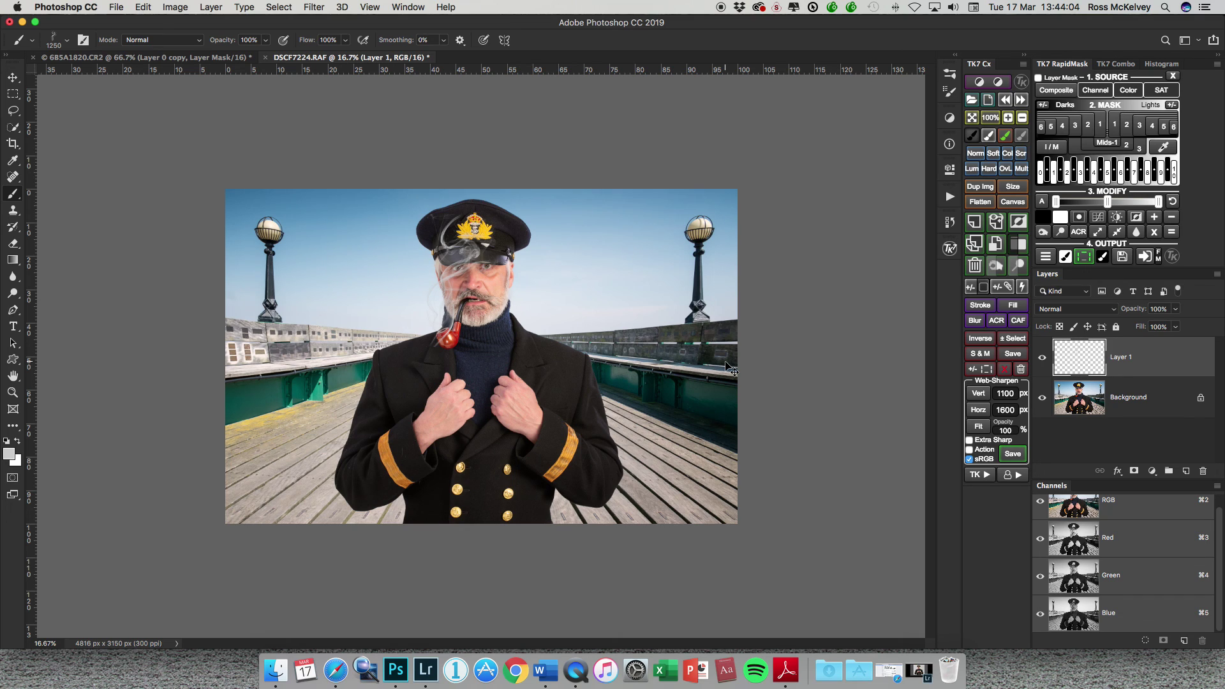
Step: Scale the smoke to about 46%, place it over the pipe and commit the transform from Warp mode
key("super+t")
left_click_drag(500, 214, 459, 285)
right_click(442, 324)
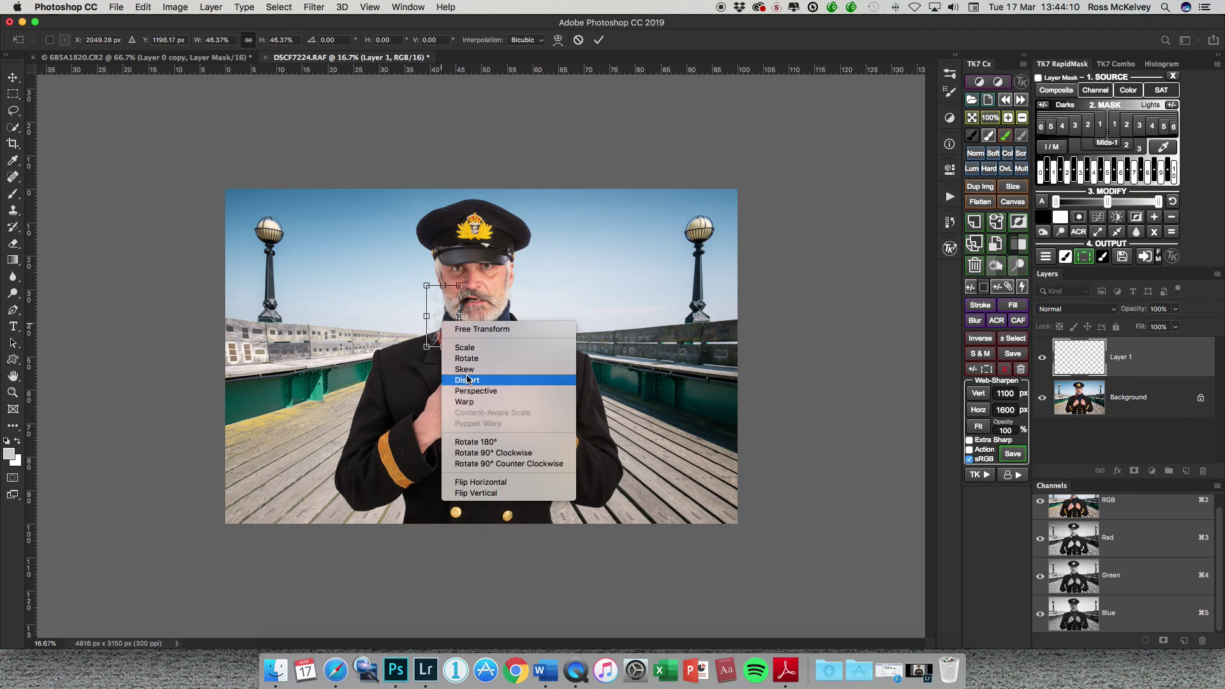
left_click(494, 401)
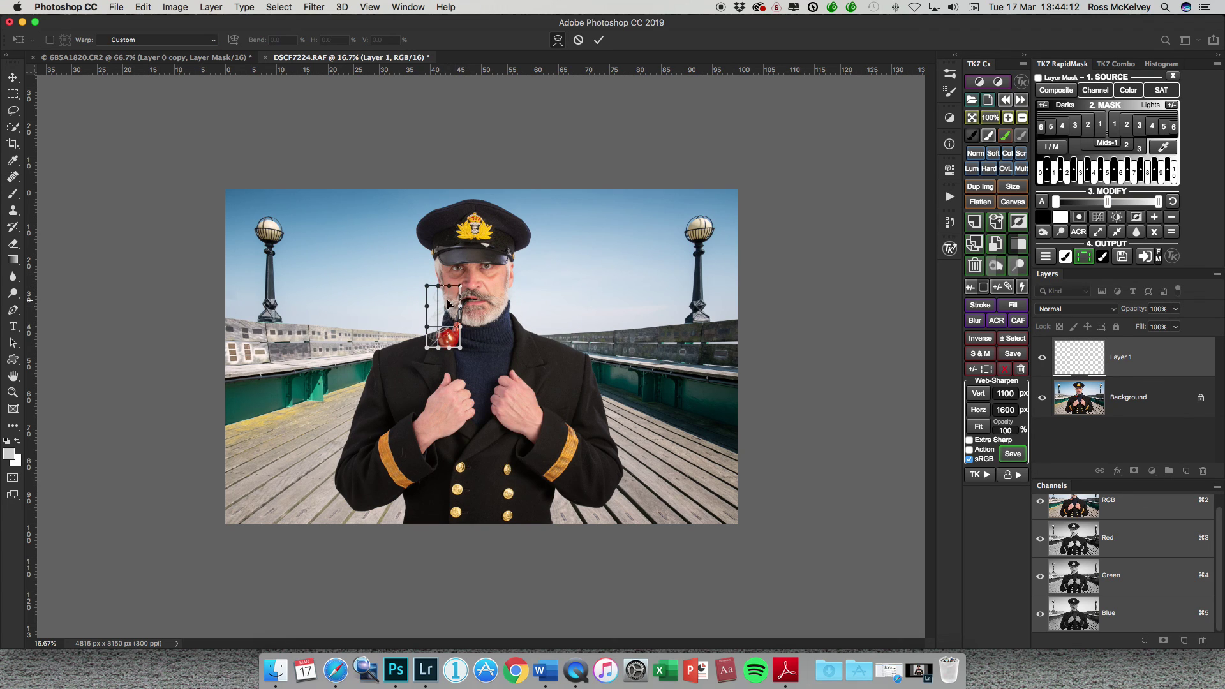
left_click(599, 40)
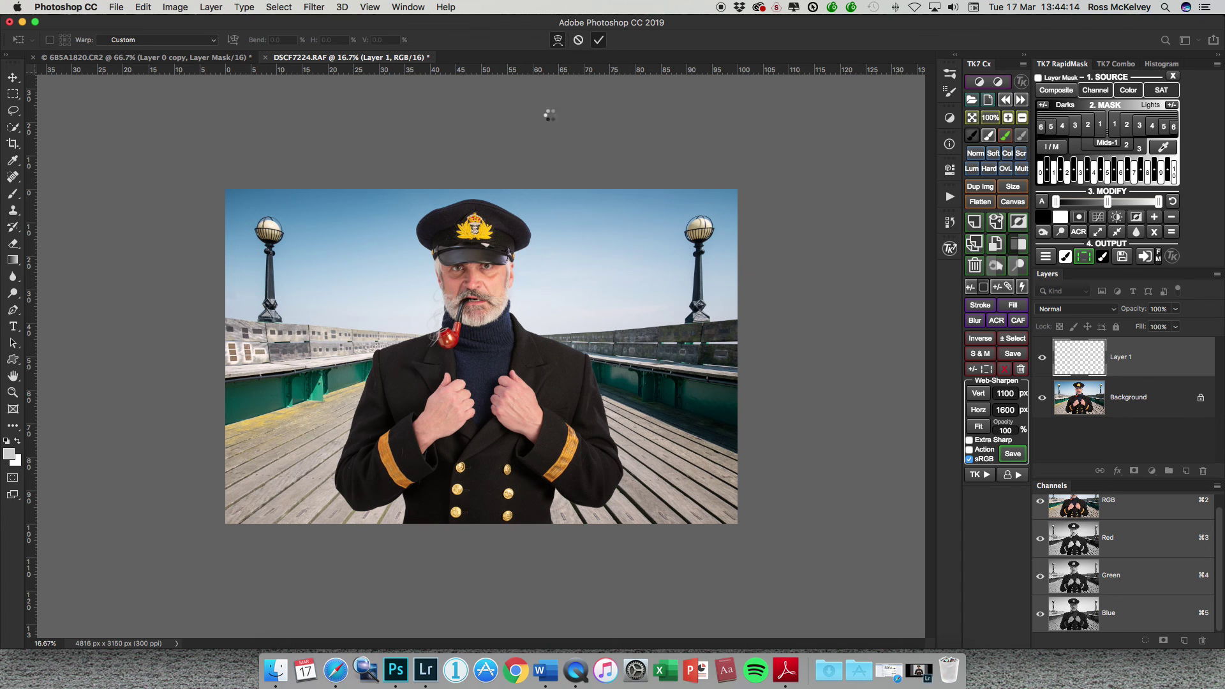
key("b")
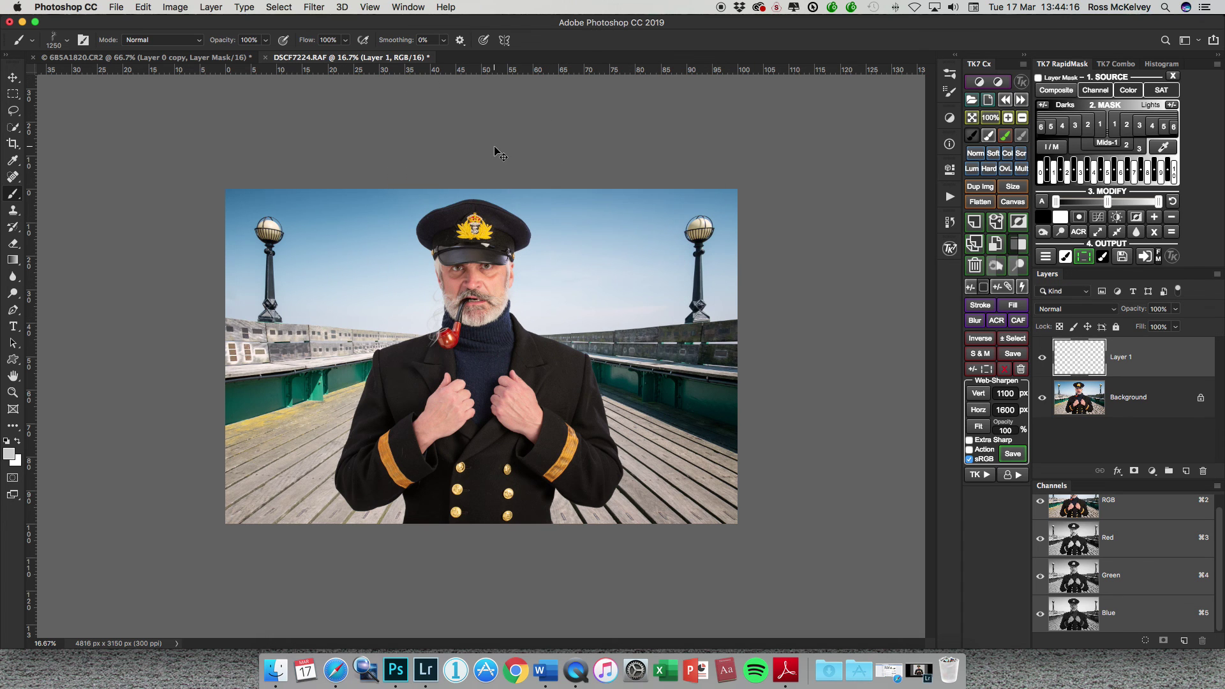
Step: Flip the smoke horizontally and position it beside the officer's beard so it rises from the pipe bowl
key("super+plus")
key("super+plus")
key("super+plus")
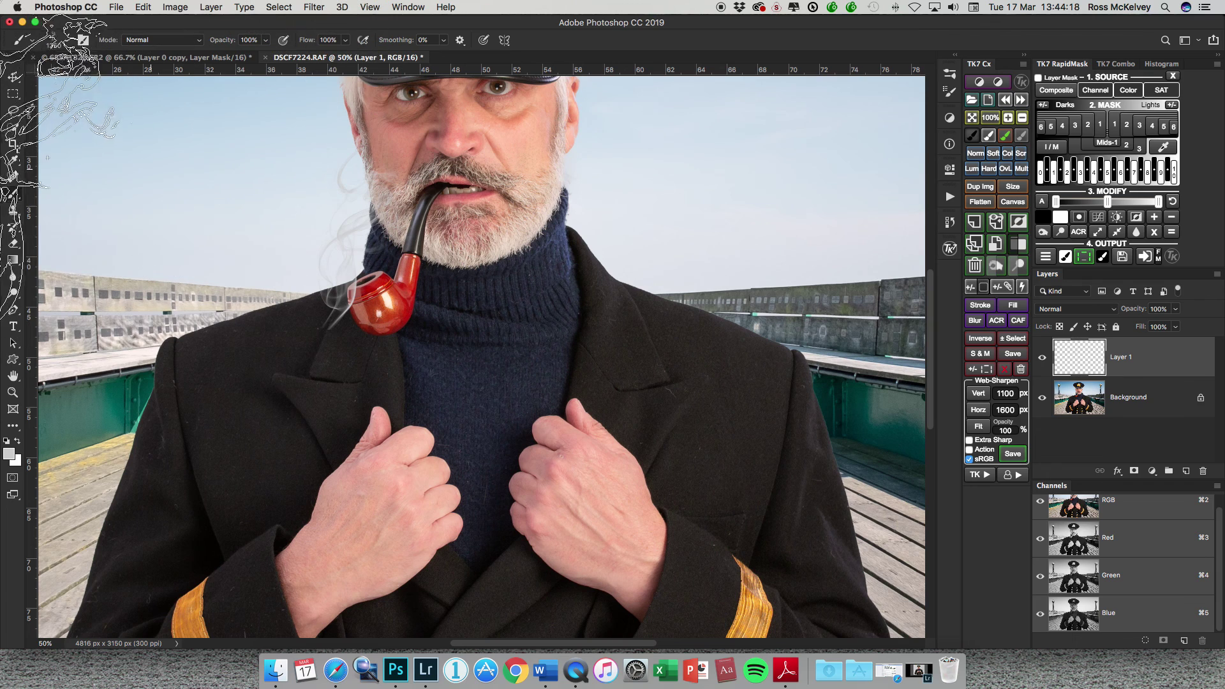
left_click(13, 78)
left_click_drag(356, 210, 330, 177)
key("super+t")
right_click(341, 204)
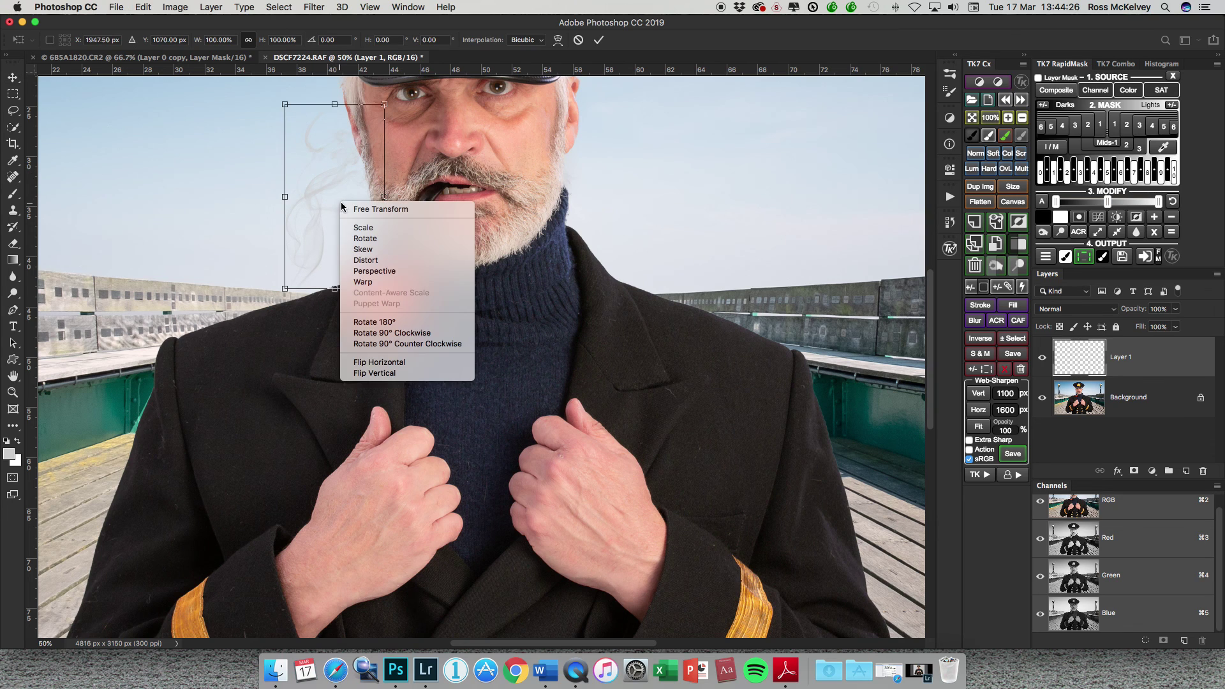
left_click(434, 362)
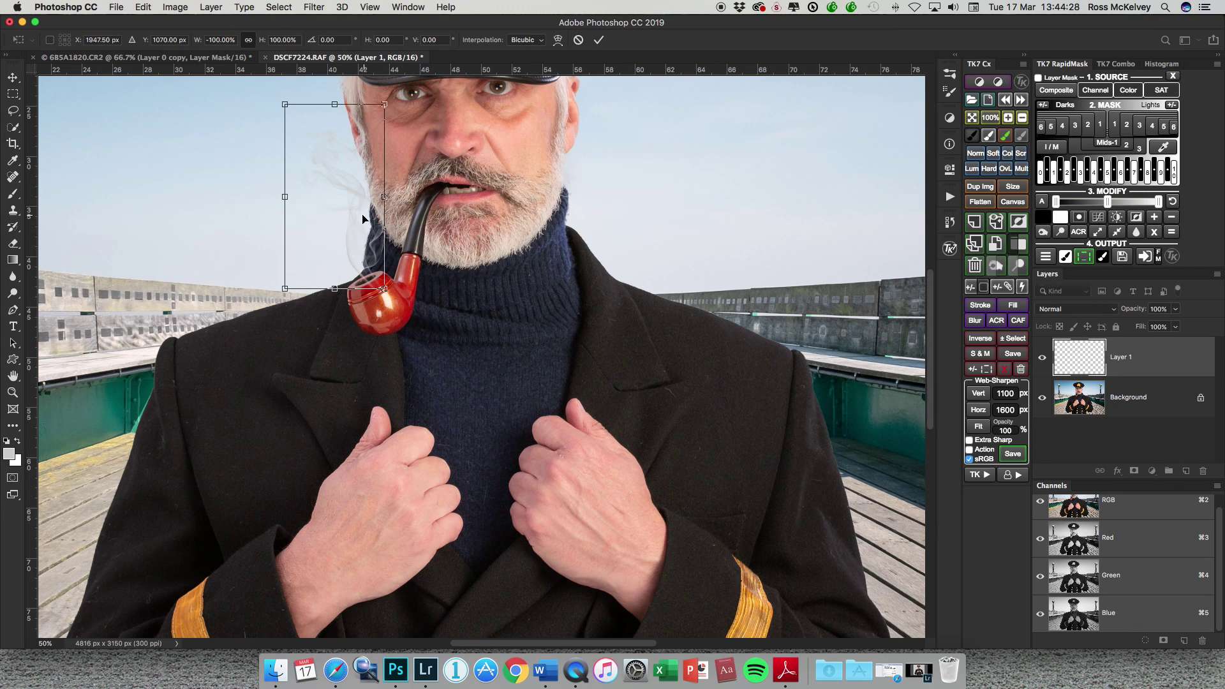
mouse_move(344, 219)
left_mouse_down()
mouse_move(319, 204)
mouse_move(334, 218)
left_mouse_up()
left_click(598, 40)
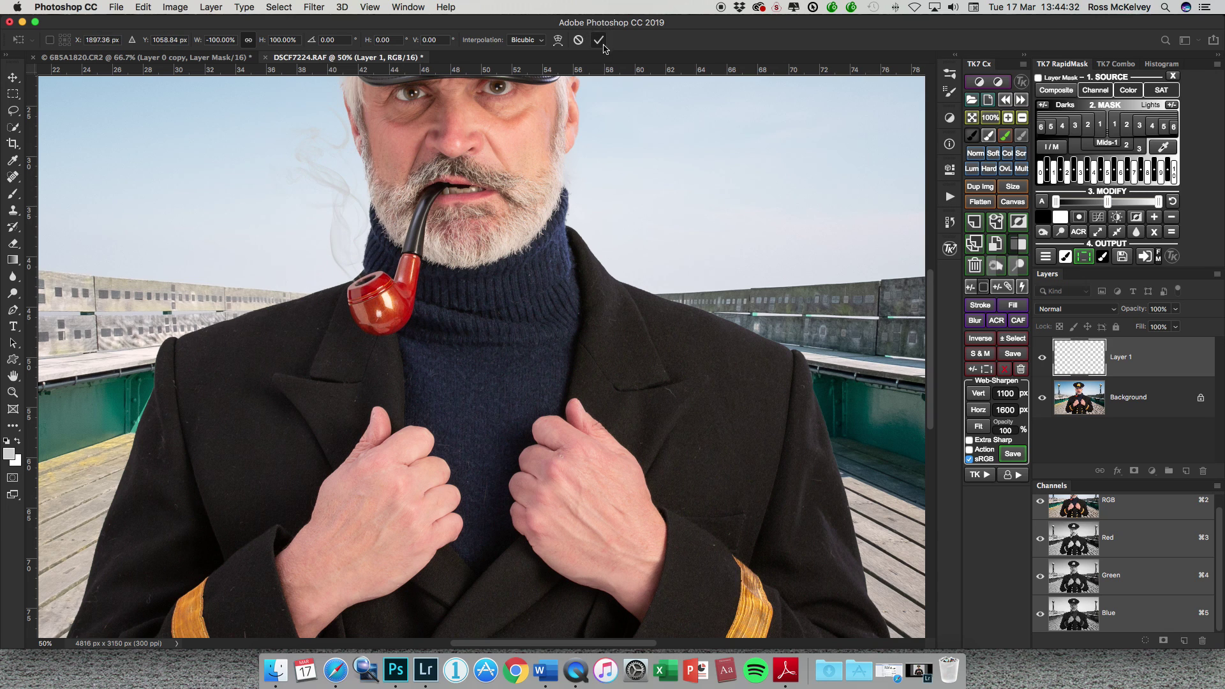
Step: Examine the smoke above the pipe at 100% zoom and flatten the image
key("super+minus")
key("super+minus")
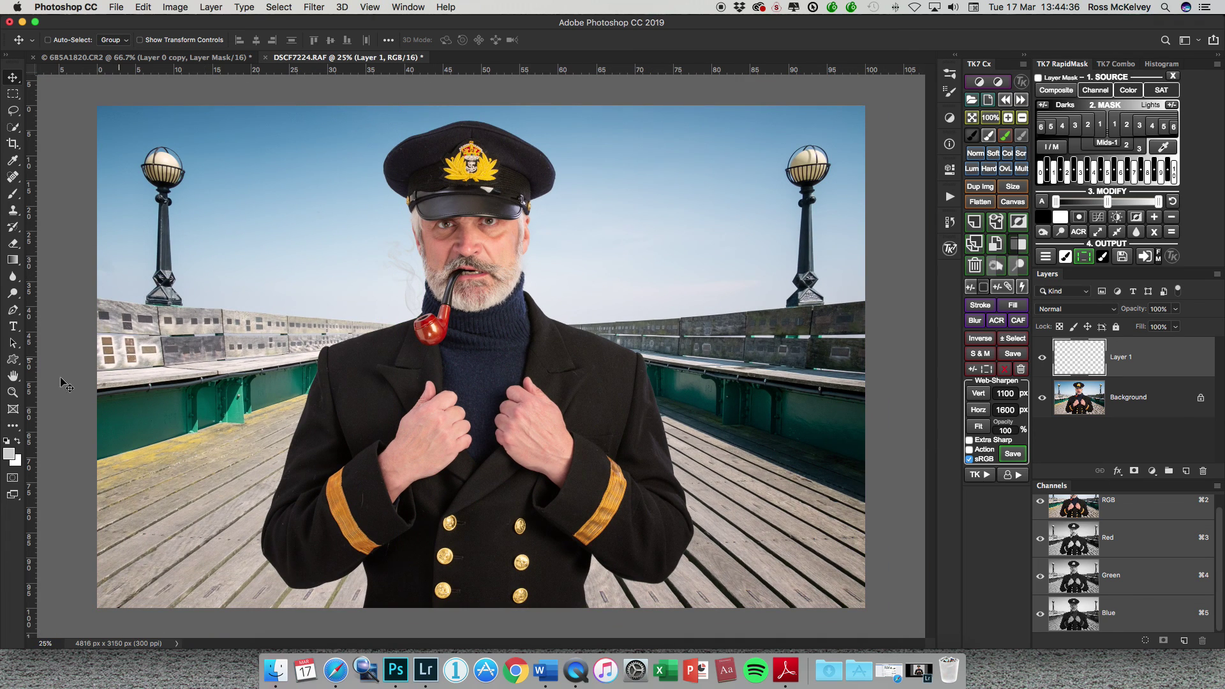
left_click(12, 394)
double_click(12, 396)
scroll(443, 338, "up", 5)
scroll(443, 339, "left", 5)
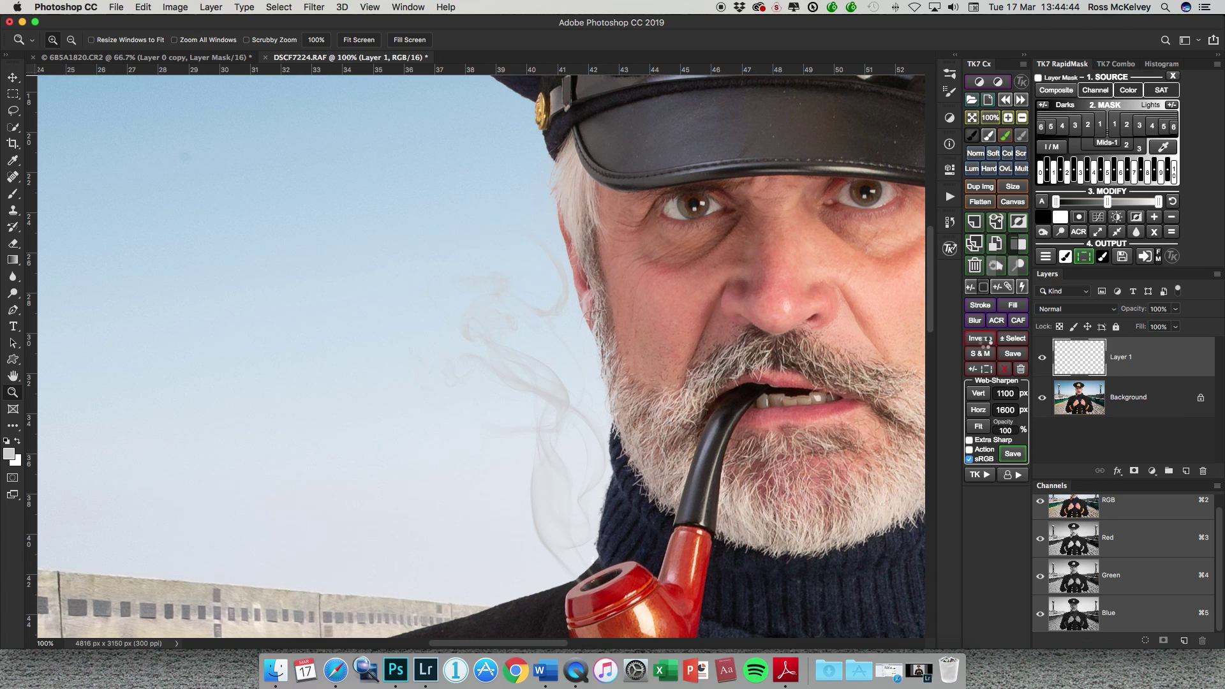
key("super+minus")
key("super+minus")
key("super+minus")
key("super+minus")
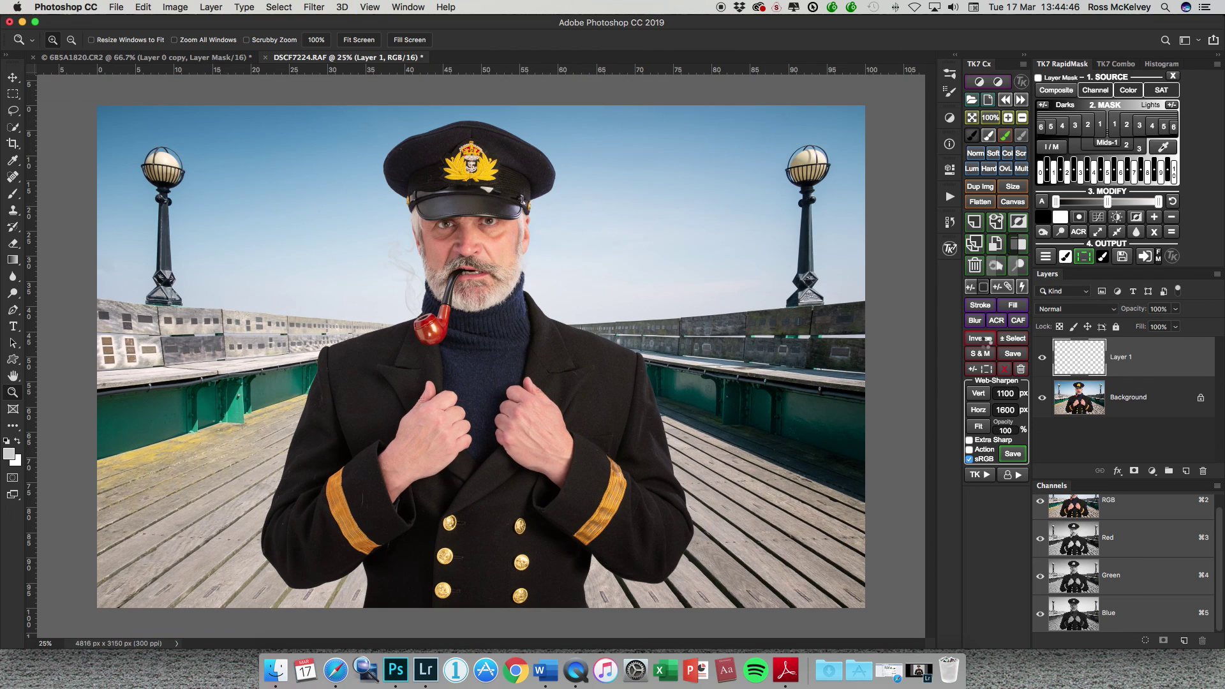
left_click(1218, 278)
left_click(1113, 577)
Step: Switch to Finder, close the UK Club Photography images window and open the PHOTOSHOP WS folder from the desktop
left_click(22, 22)
left_click(546, 267)
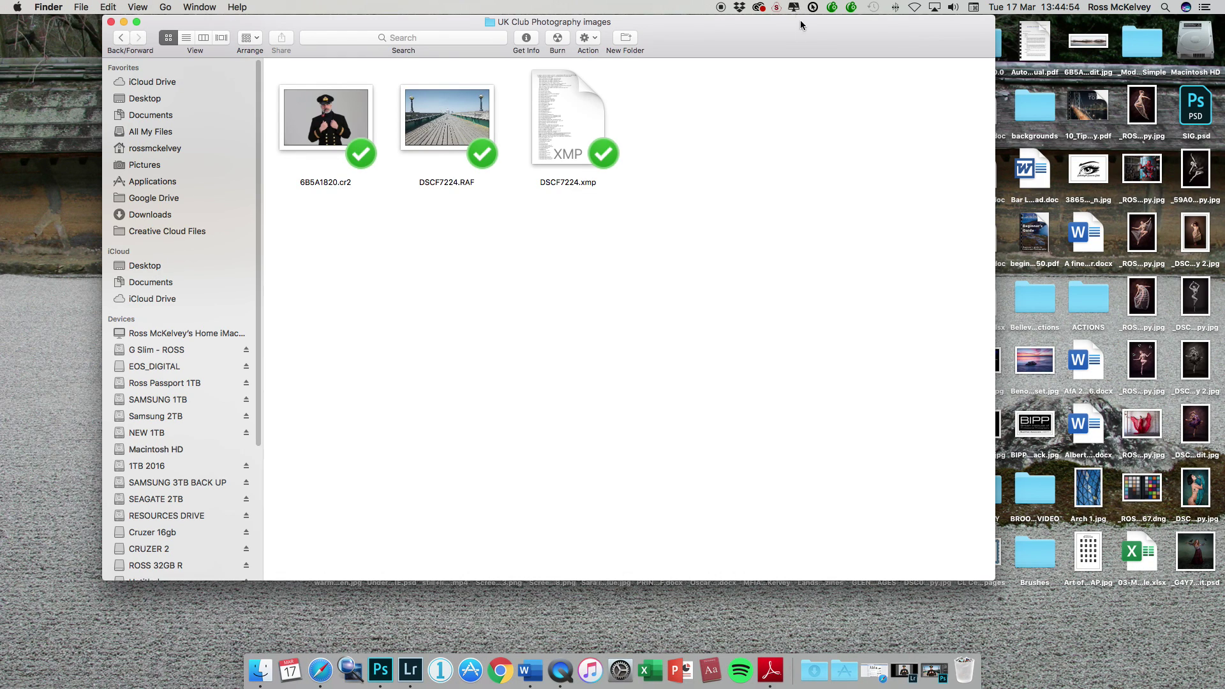
left_click(109, 22)
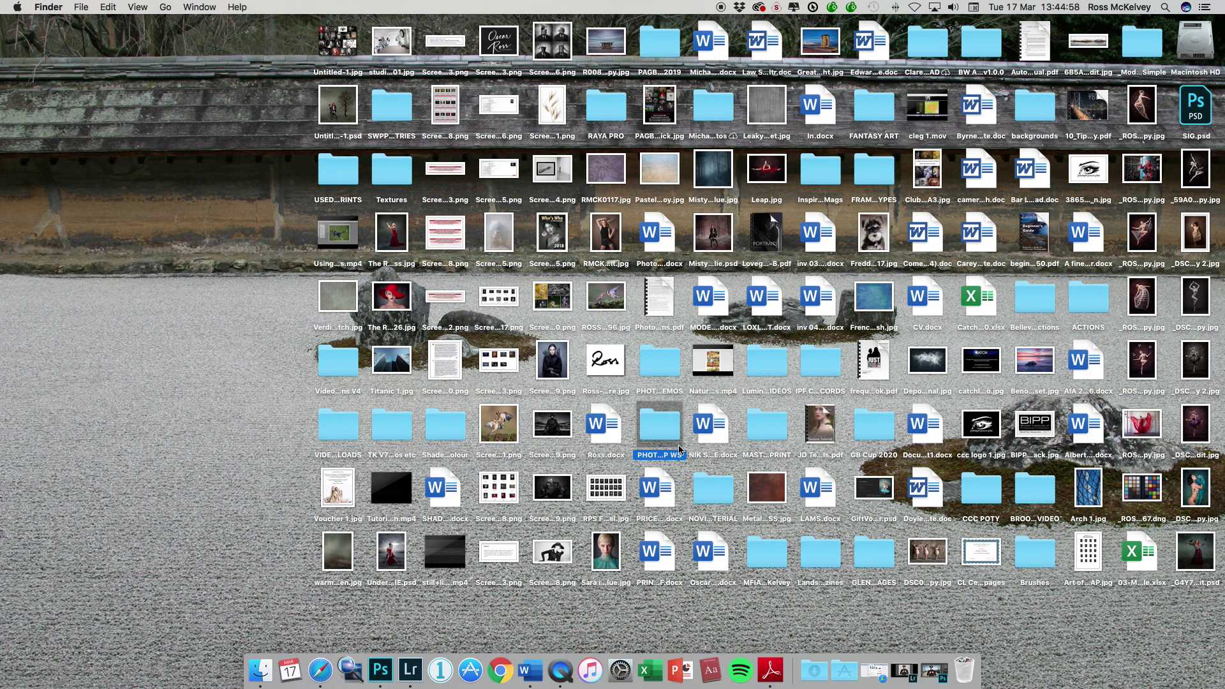
double_click(664, 433)
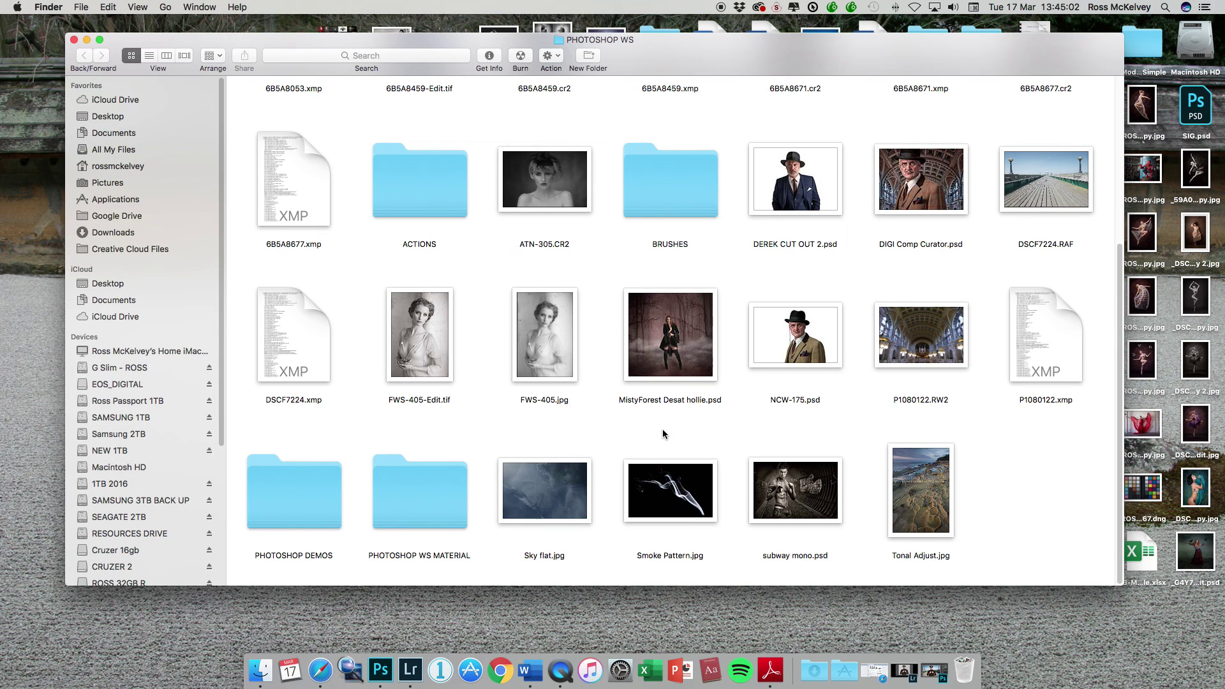
Step: Look through the PHOTOSHOP WS folder and its PHOTOSHOP WS MATERIAL subfolder, and close the folder window
scroll(662, 434, "up", 5)
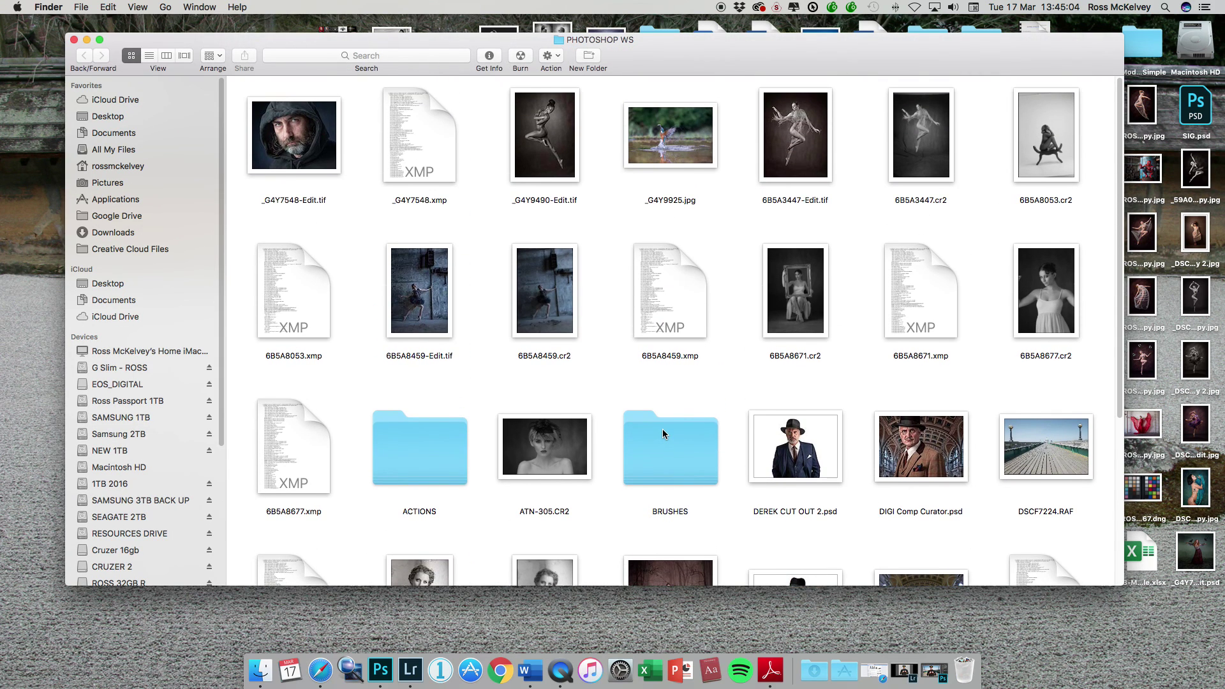
scroll(663, 434, "down", 5)
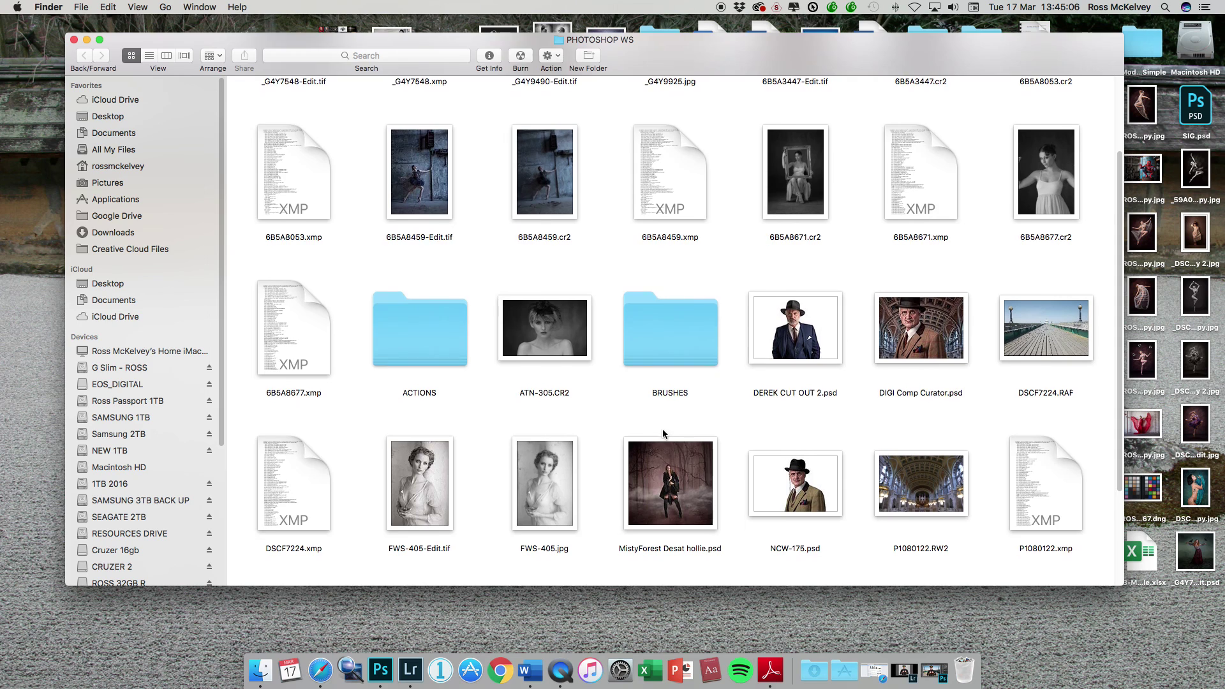
scroll(662, 434, "down", 1)
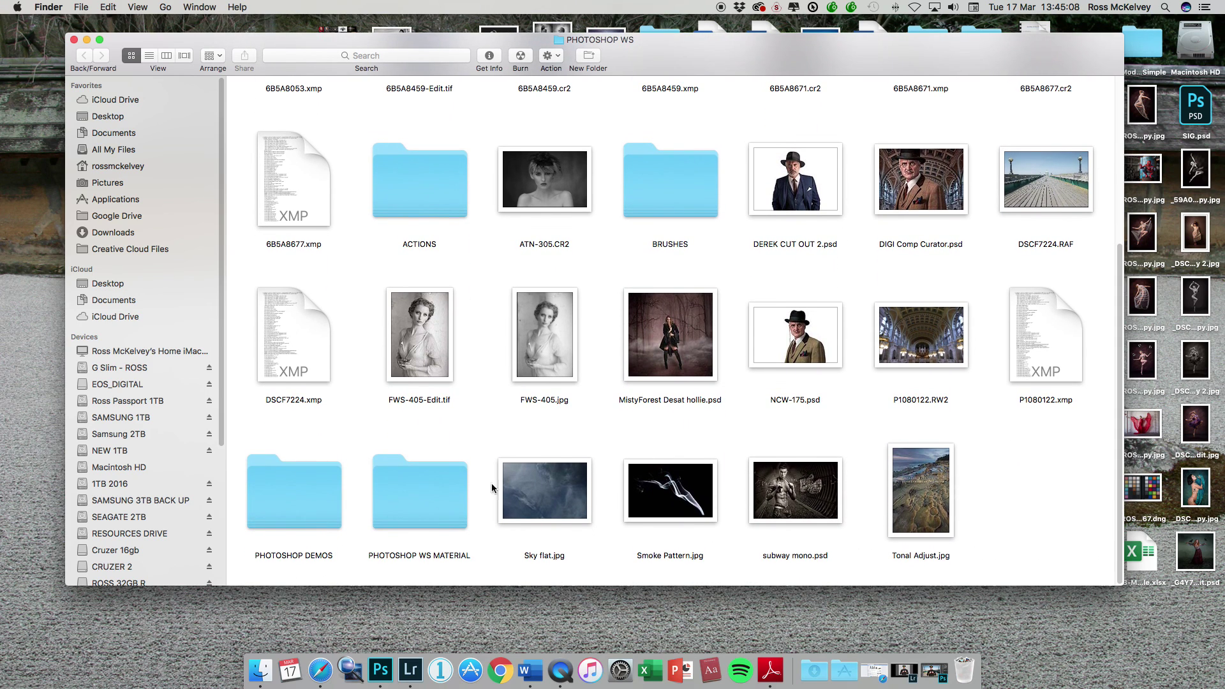
double_click(443, 499)
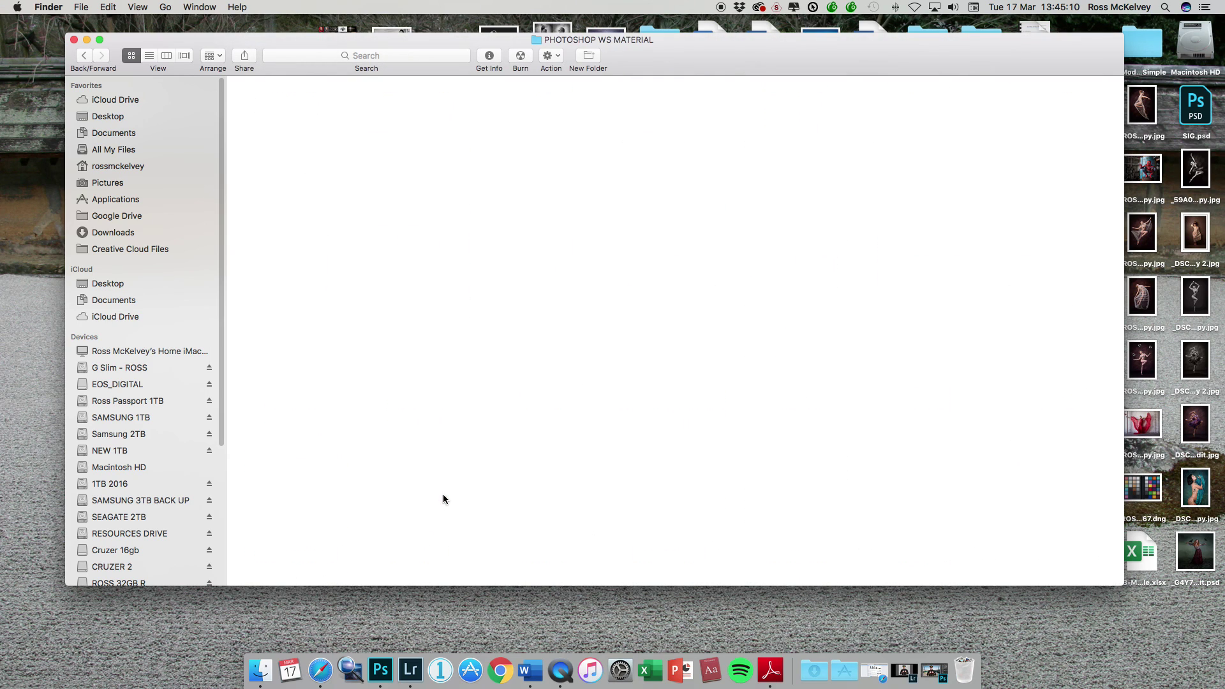
left_click(85, 56)
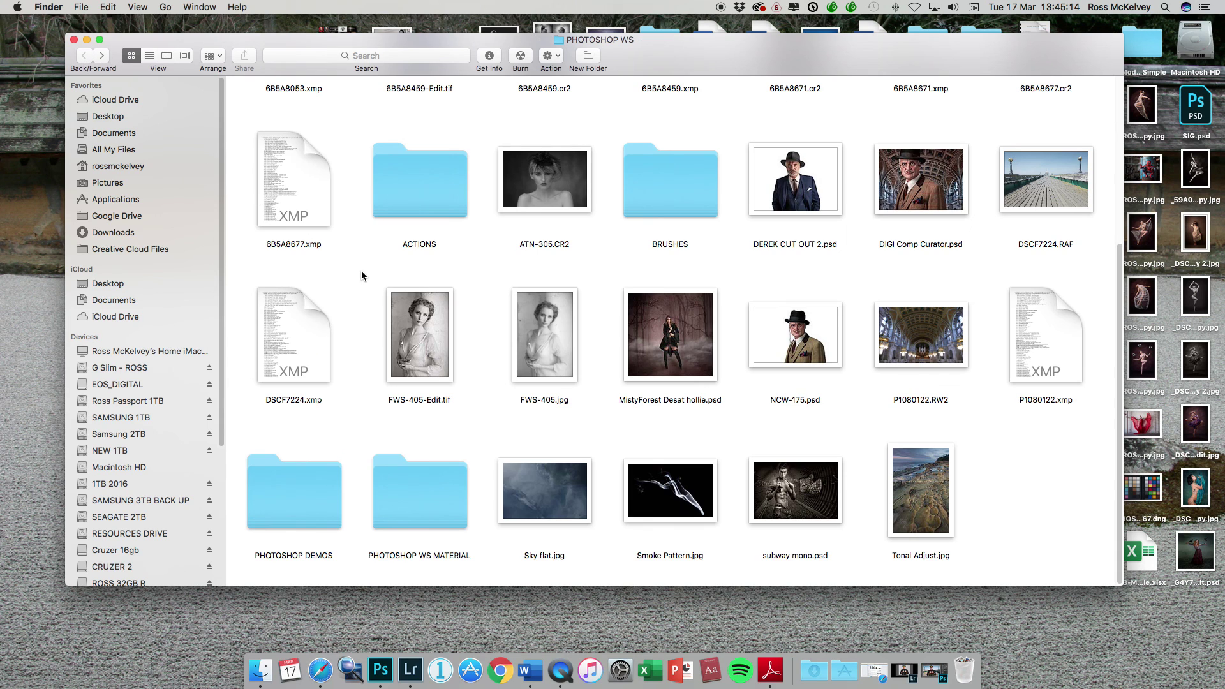
scroll(362, 276, "up", 5)
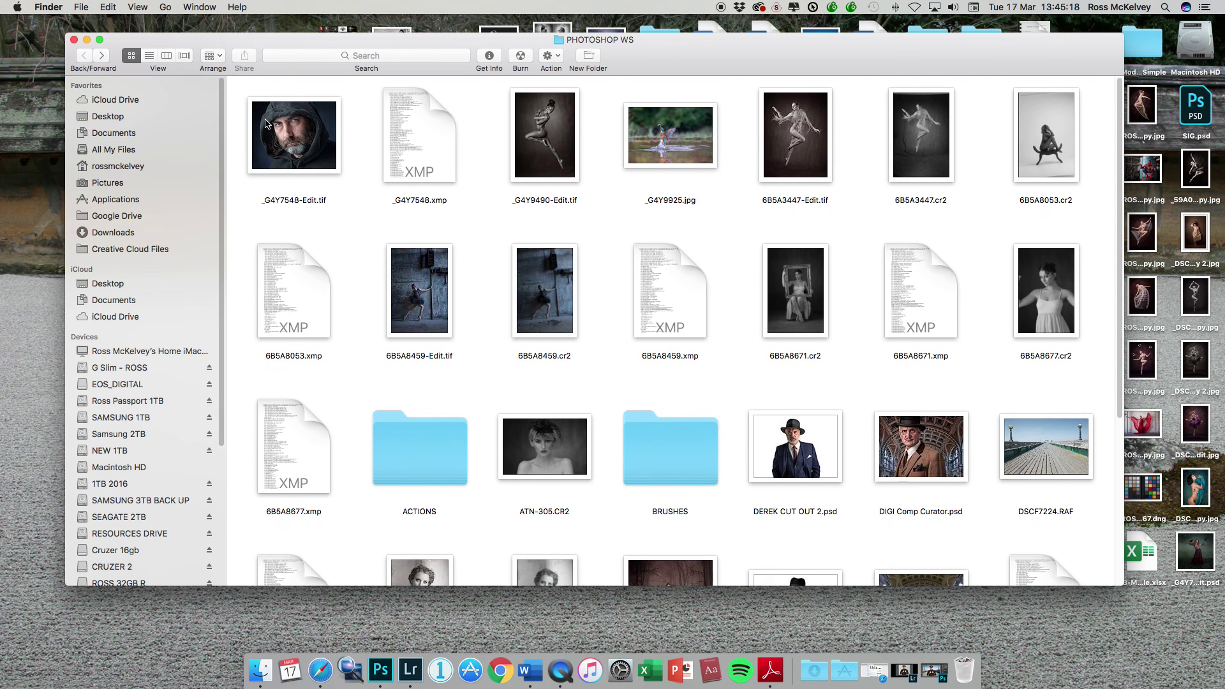
left_click(74, 41)
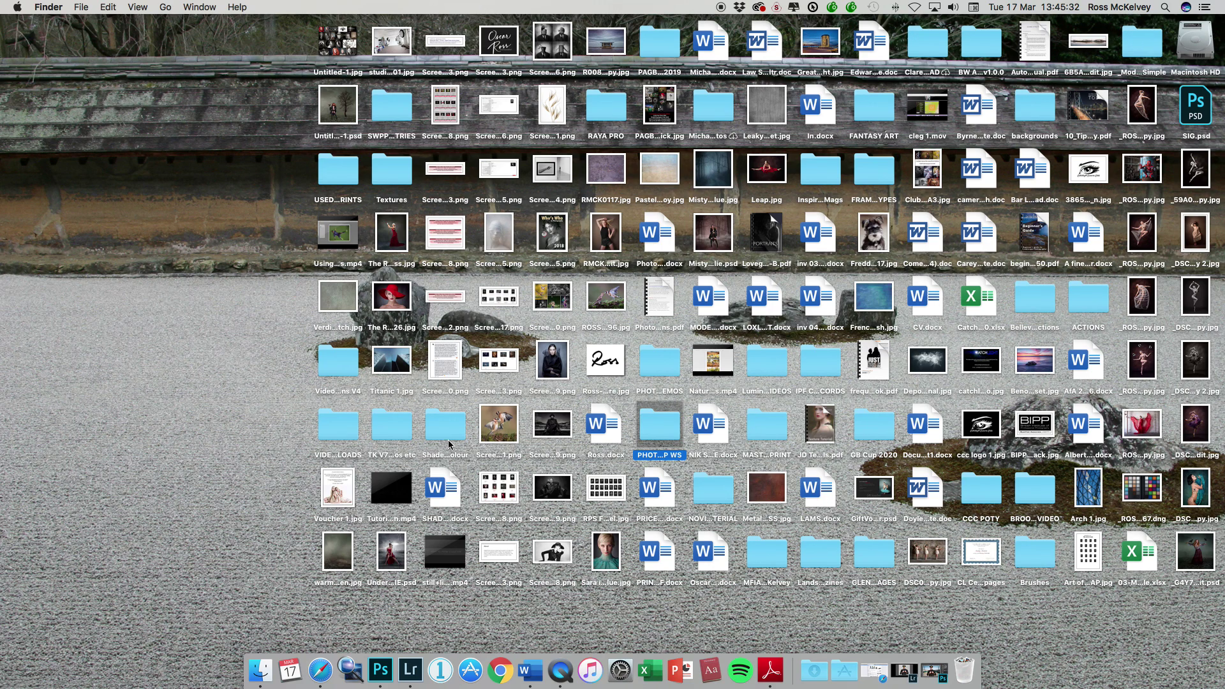
Step: Switch back to Photoshop by restoring the minimised officer composite, and duplicate its Background layer
left_click(933, 668)
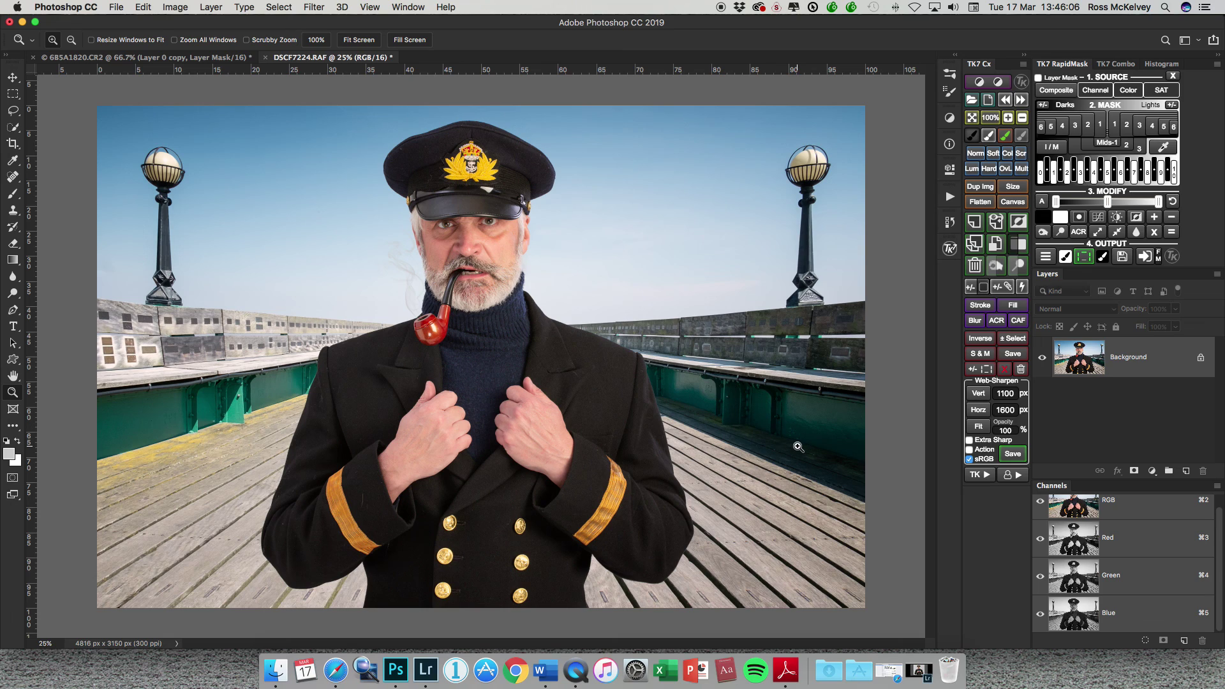
left_click(1070, 361)
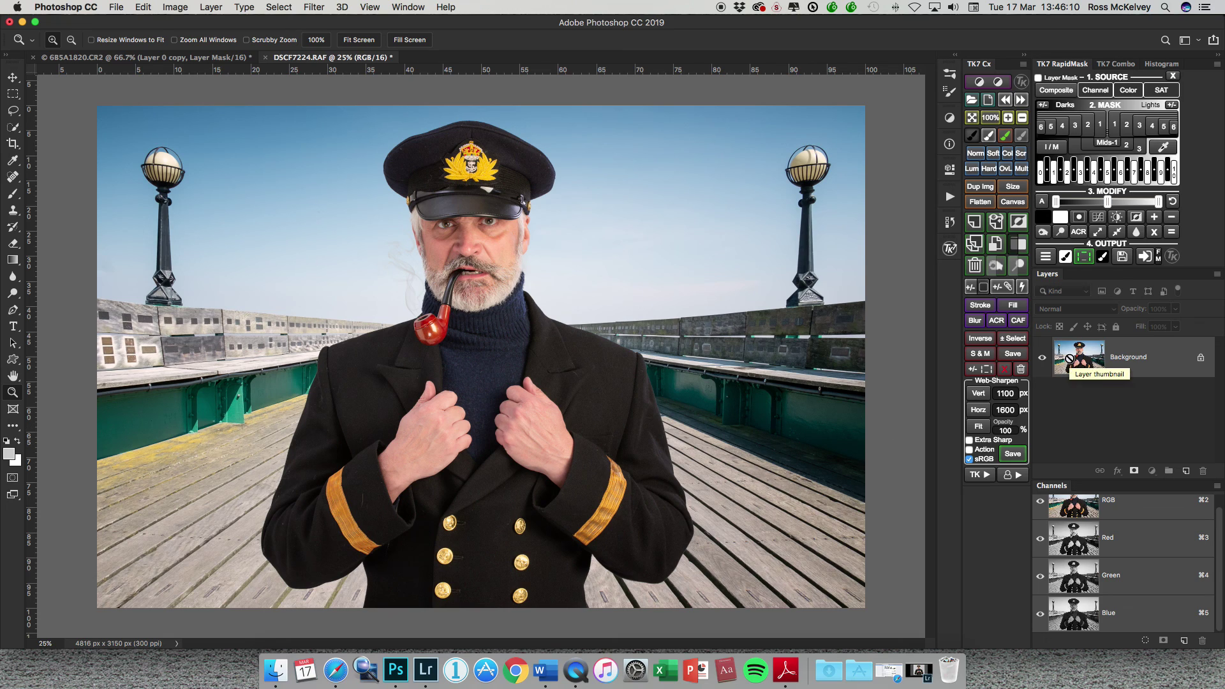
key("super+j")
Step: Try Color Efex Pro 4's Cross Processing with method L03 on the duplicate layer, compare it with the original and cancel the filter
left_click(314, 8)
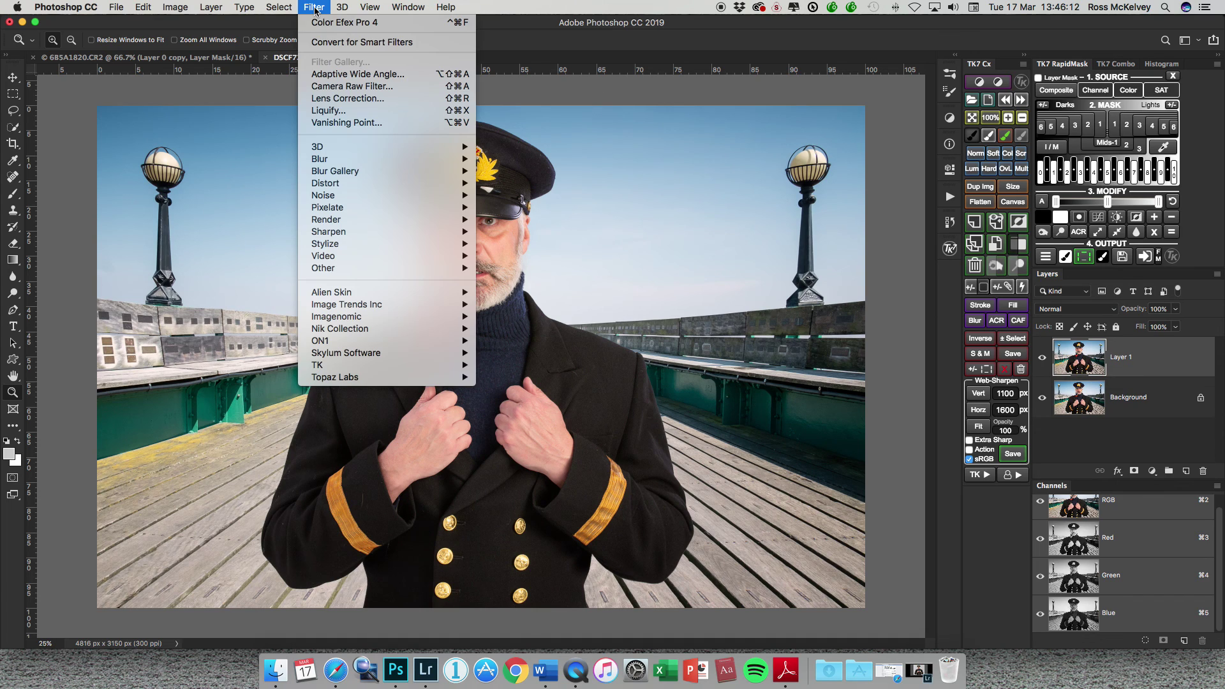
mouse_move(440, 317)
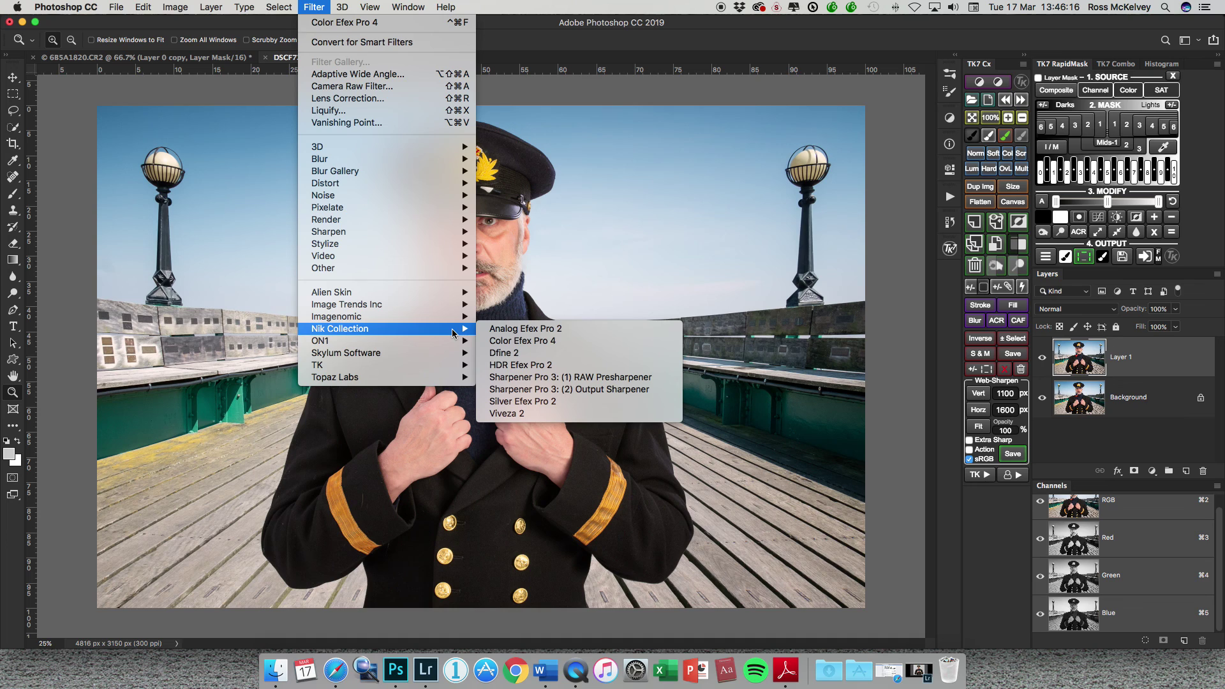
left_click(566, 340)
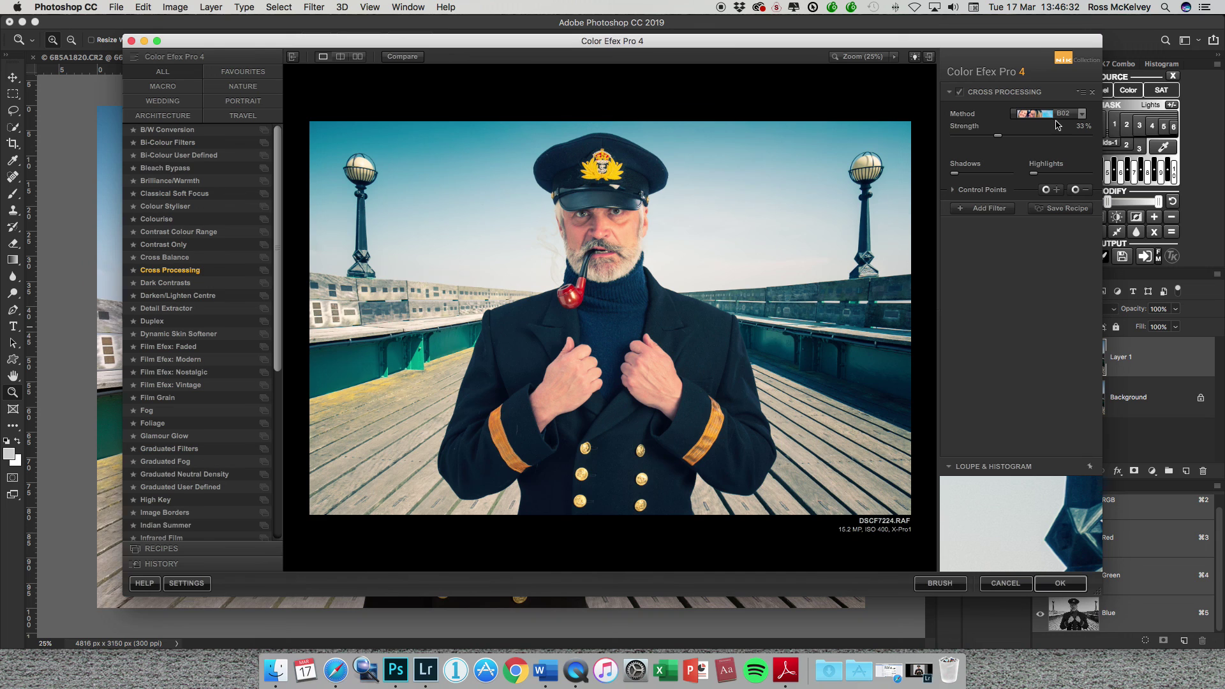
left_click(1060, 114)
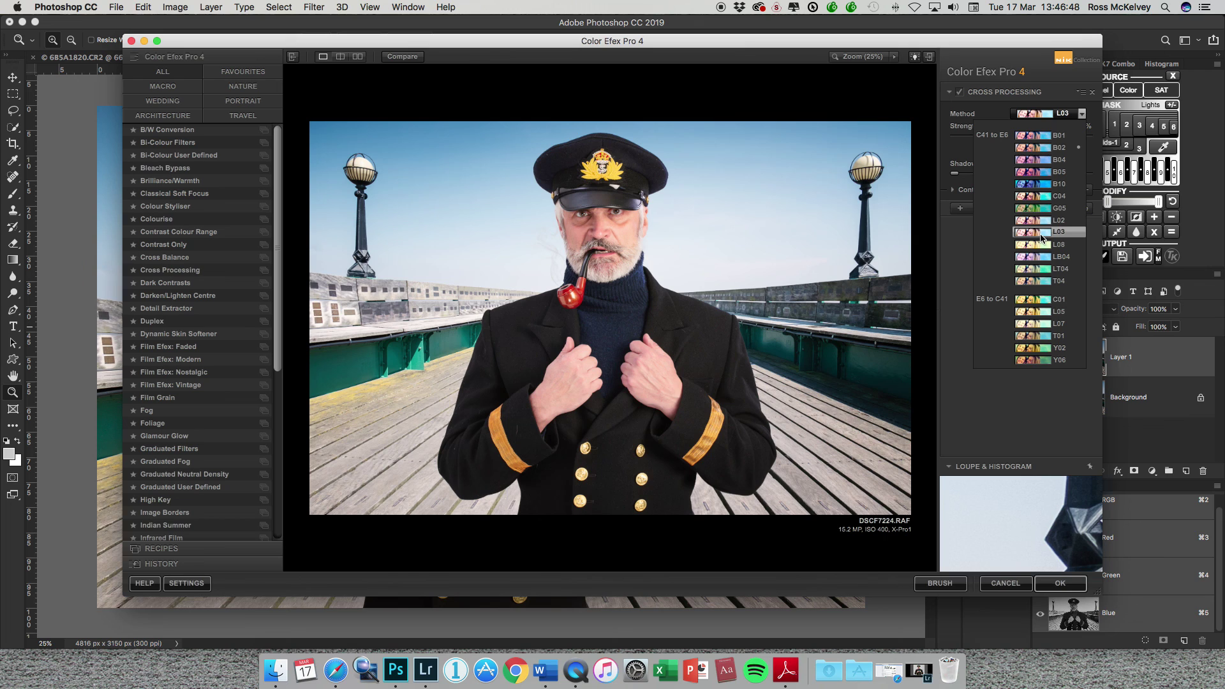
left_click(1041, 232)
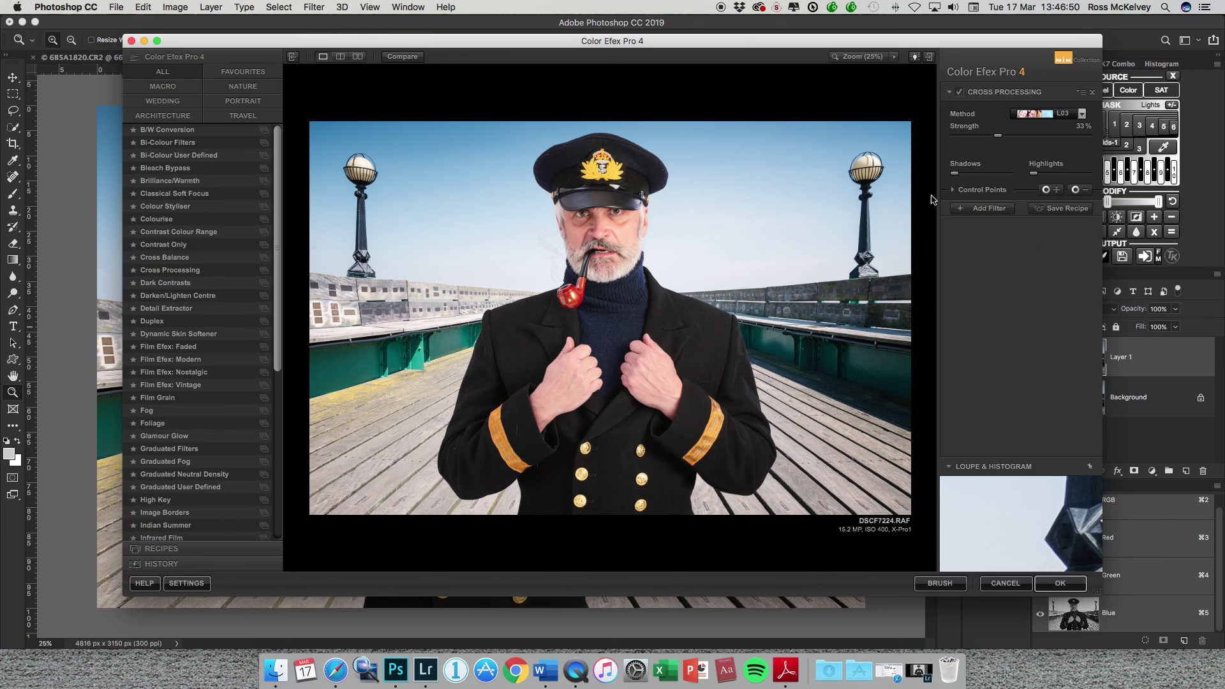
left_click(395, 59)
left_click(395, 59)
left_click(1010, 586)
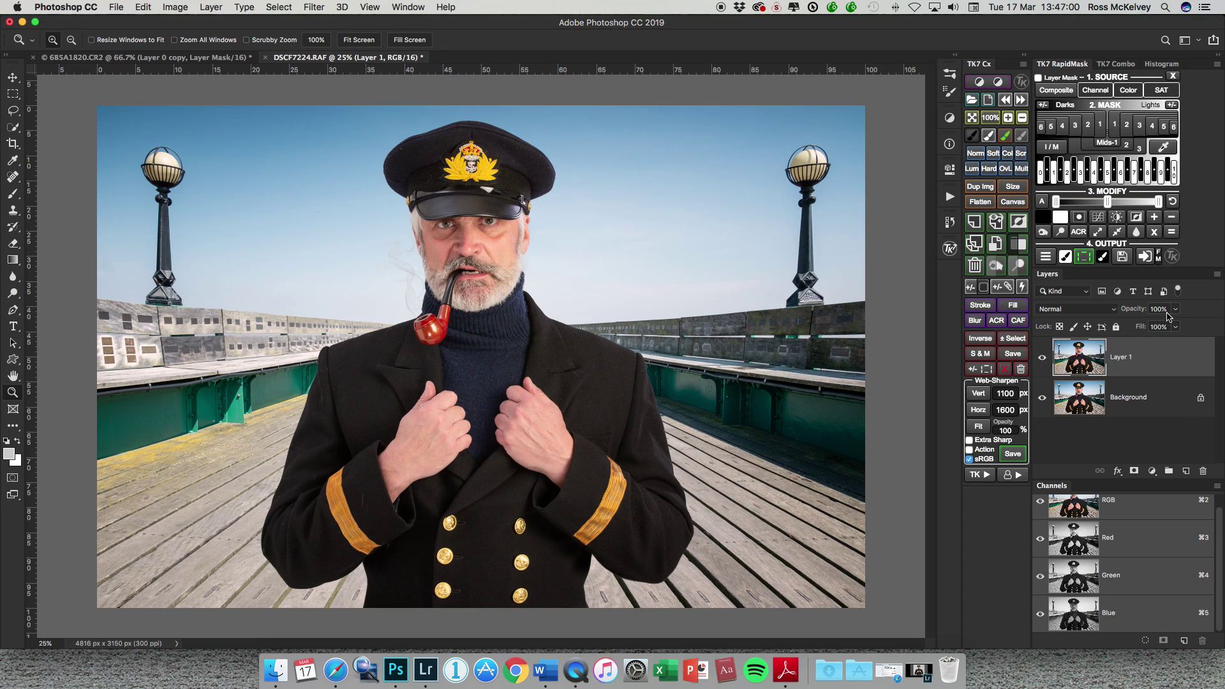
Step: Sharpen the duplicate layer with Sharpener Pro 3's Output Sharpener, comparing the preview on the officer's face, and flatten the image
left_click(317, 7)
mouse_move(431, 331)
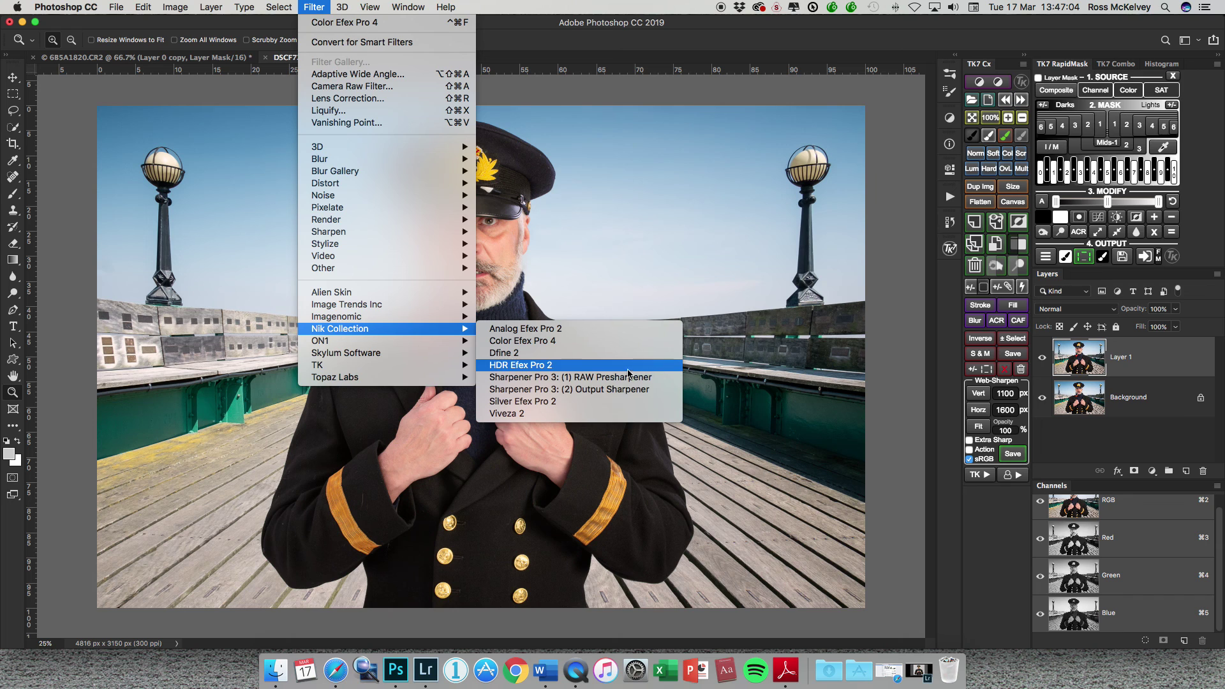
left_click(625, 389)
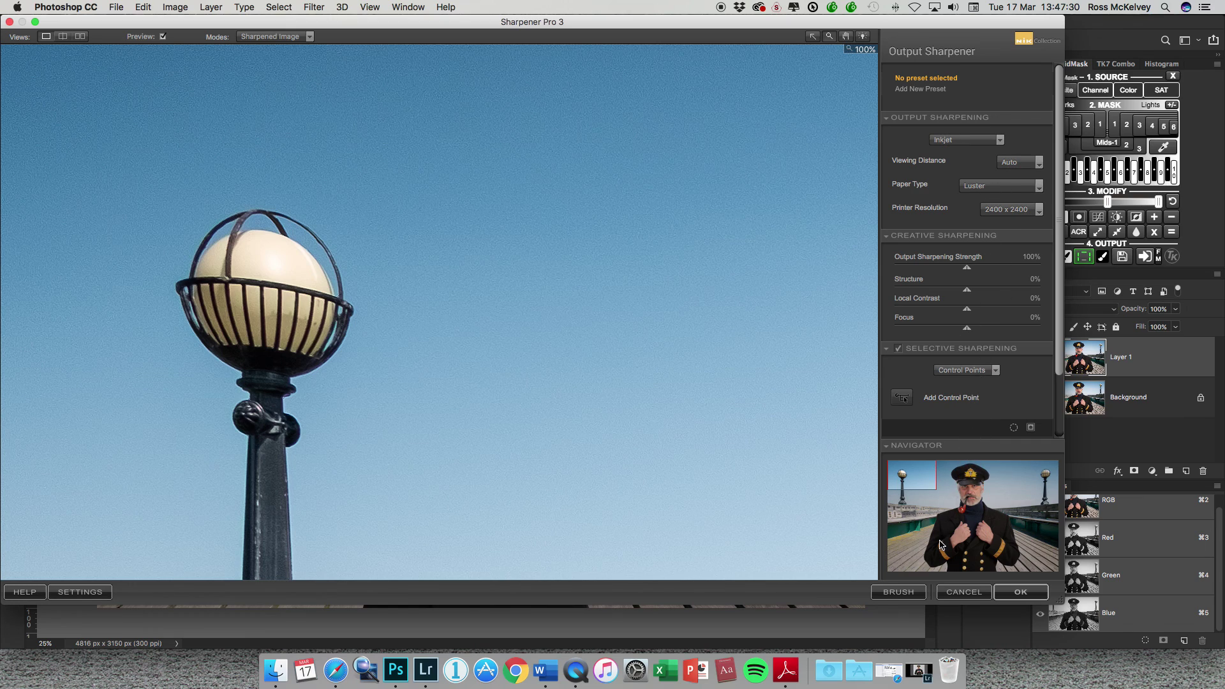
left_click_drag(919, 473, 972, 503)
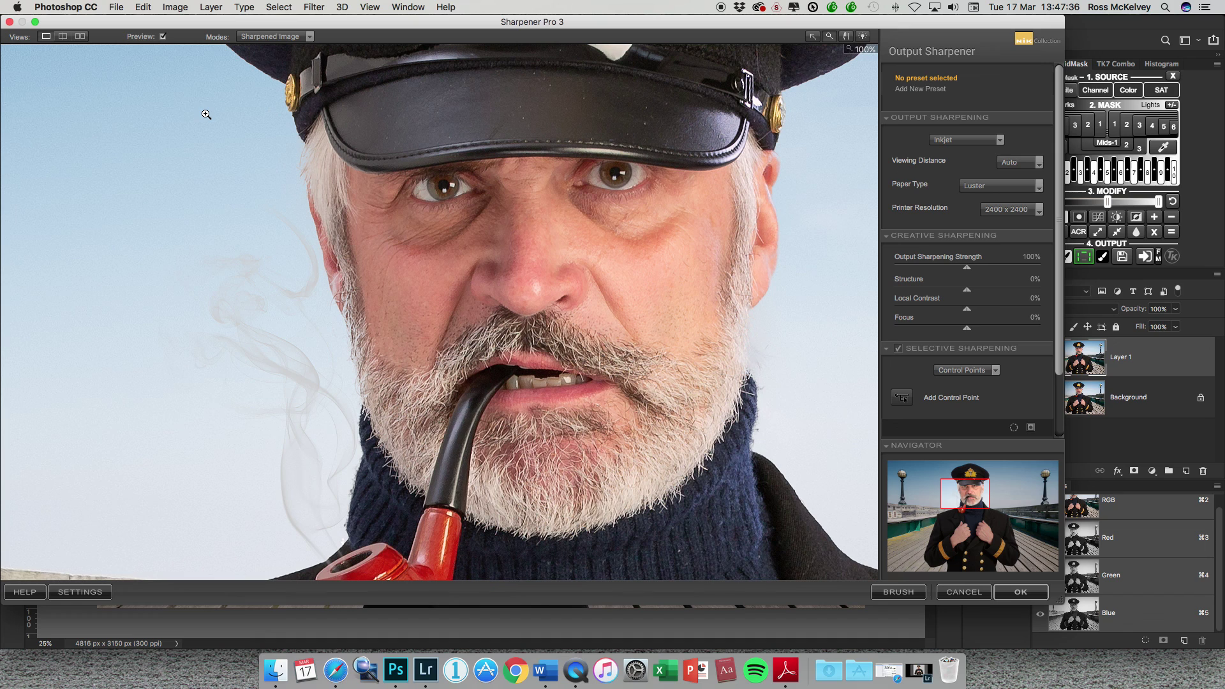
left_click(163, 38)
left_click(163, 38)
left_click(163, 38)
left_click(1021, 592)
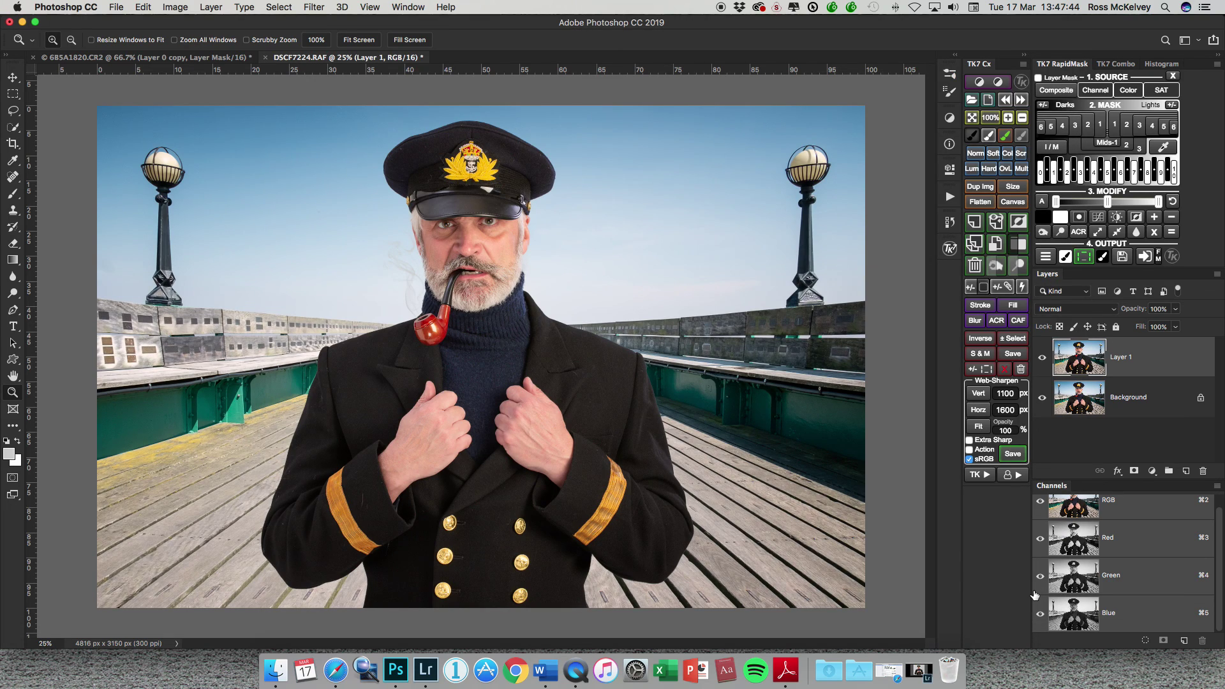
left_click(1218, 276)
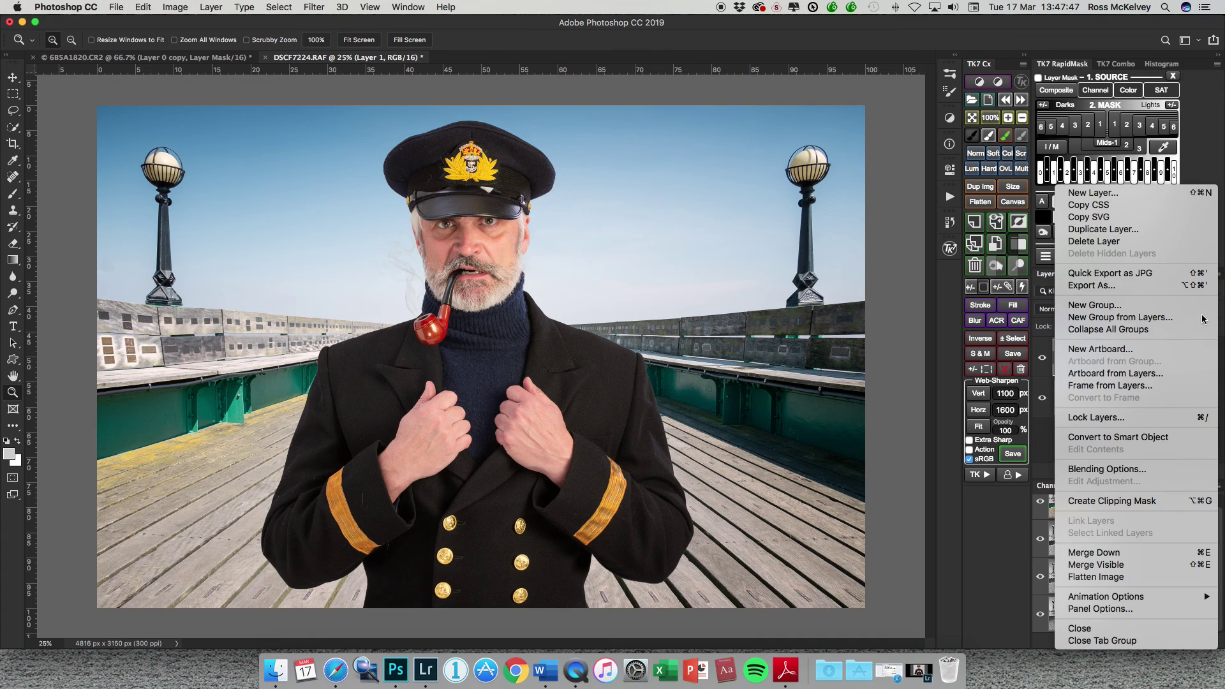
left_click(1138, 580)
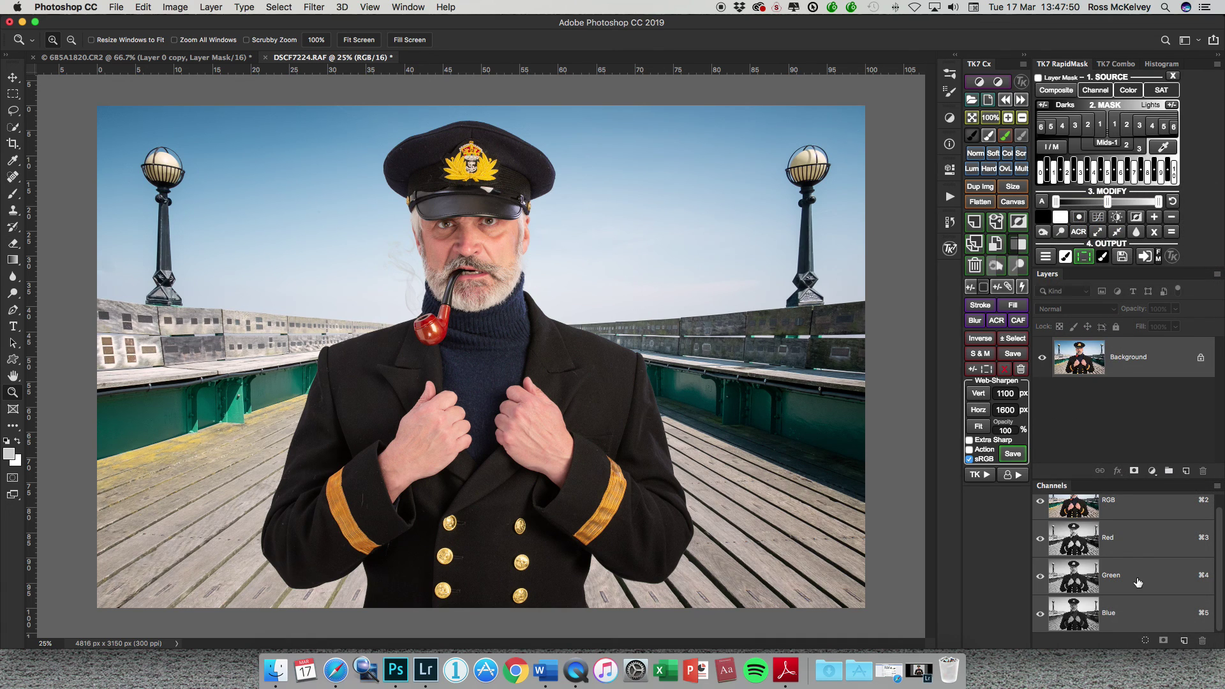